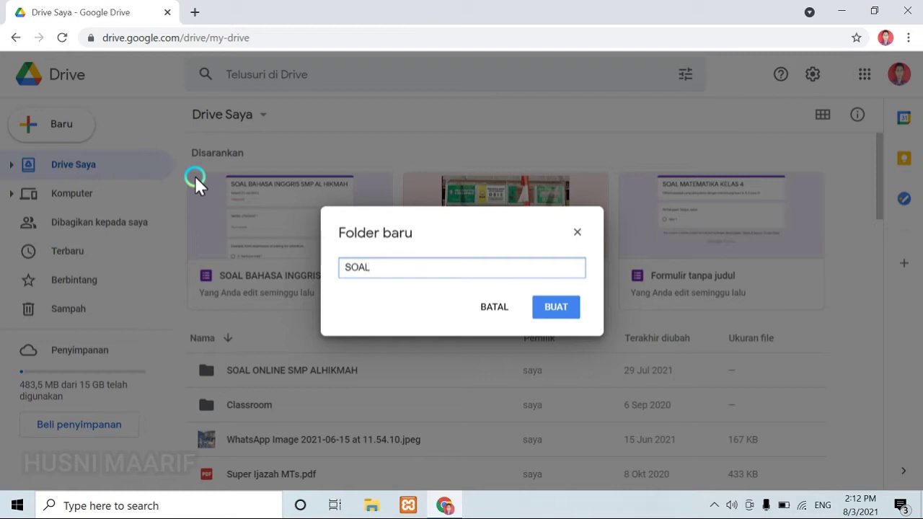
Step: Complete the new folder's name as "SOAL ULANGAN KLS 4" and create the folder
{"action": "type", "text": "ULANGAN KLS "}
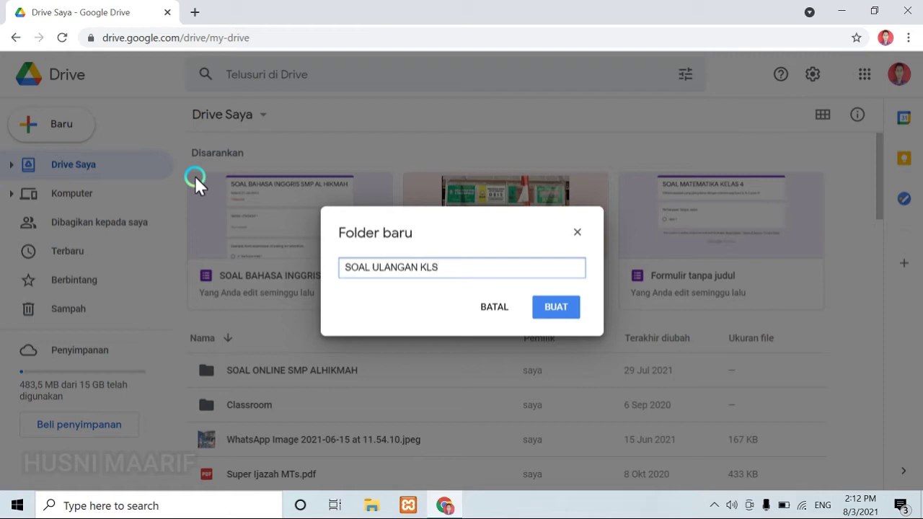
{"action": "type", "text": "4"}
{"action": "left_click", "coordinate": [552, 308]}
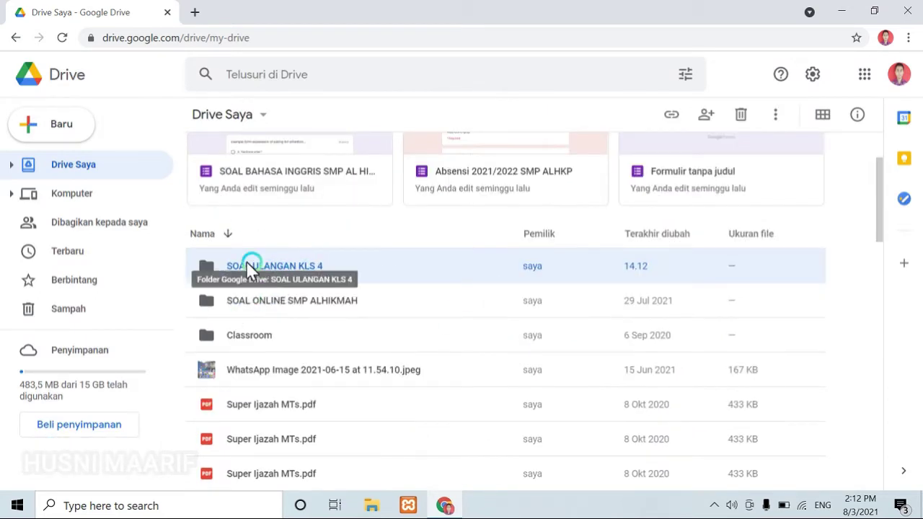
Step: Open the SOAL ULANGAN KLS 4 folder and create a blank Google Formulir inside it
{"action": "double_click", "coordinate": [315, 270]}
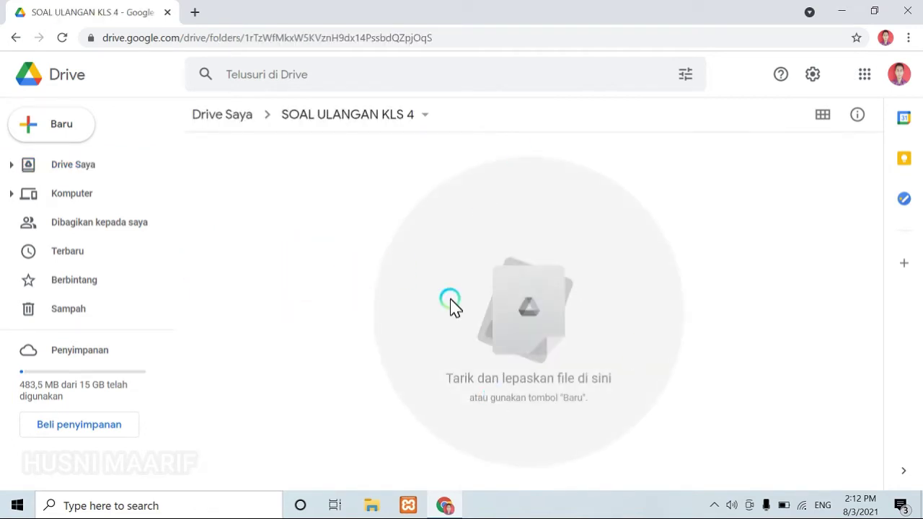
{"action": "right_click", "coordinate": [302, 172]}
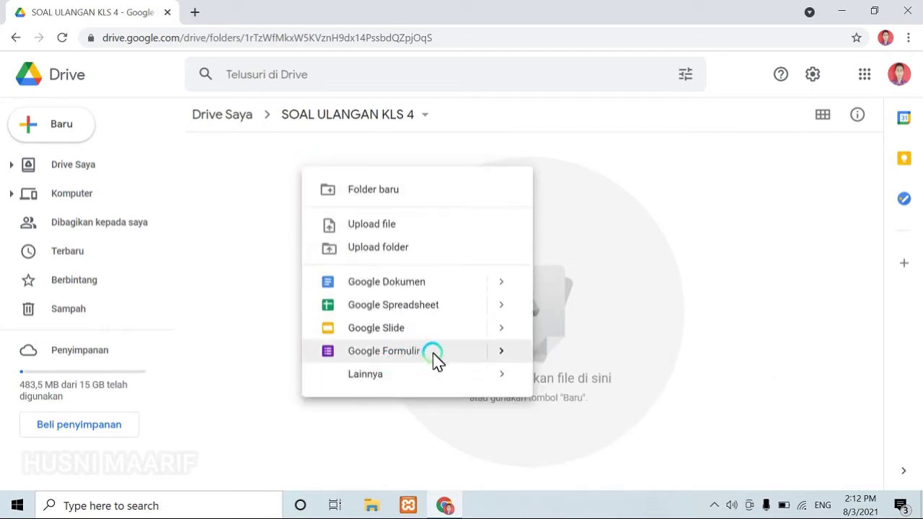
{"action": "mouse_move", "coordinate": [451, 358]}
{"action": "left_click", "coordinate": [423, 360]}
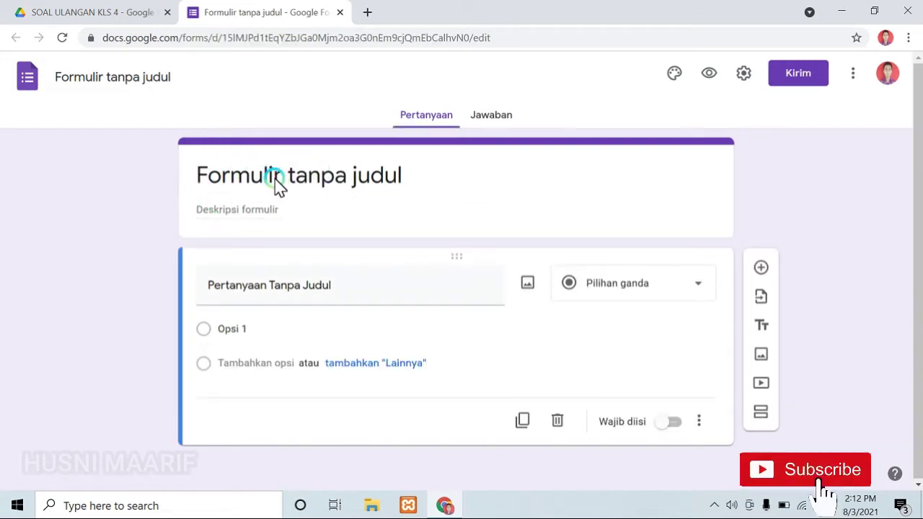
Step: Replace the form's title with "SOAL MTK KLS 4"
{"action": "left_click", "coordinate": [315, 180]}
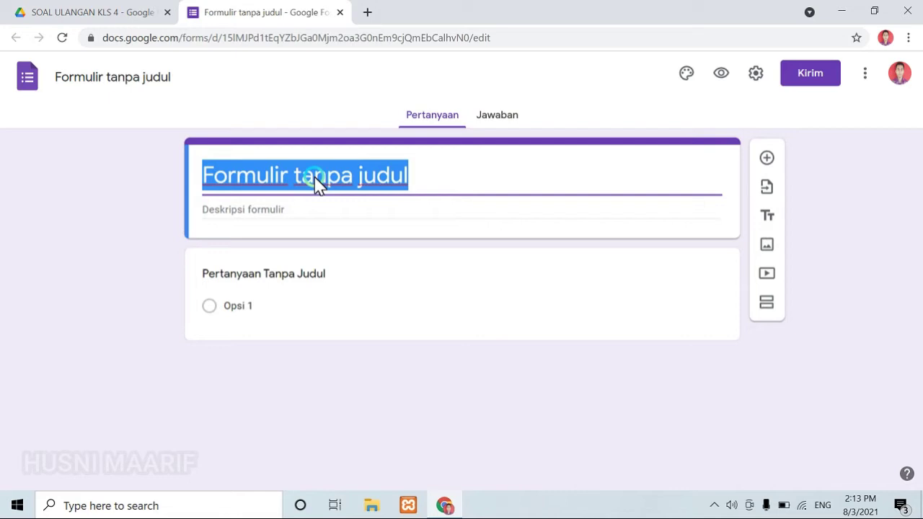
{"action": "type", "text": "S"}
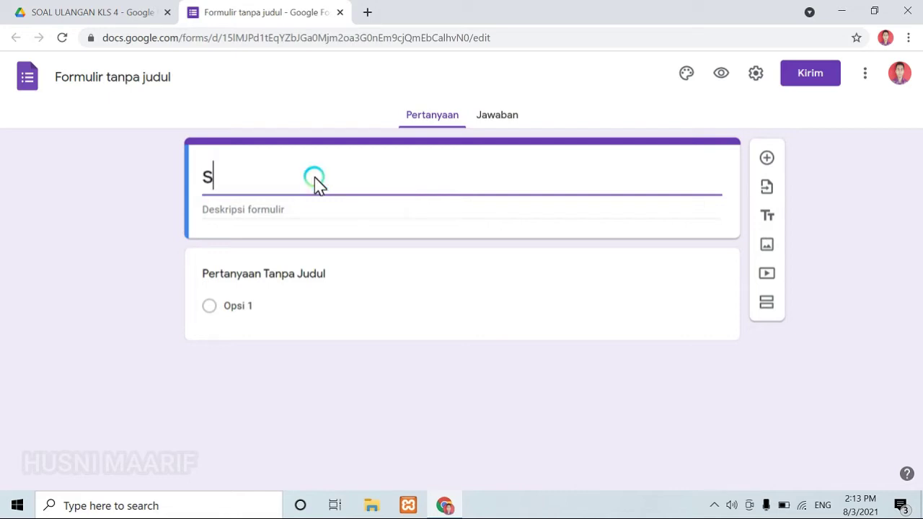
{"action": "key", "text": "BackSpace"}
{"action": "type", "text": "SOA"}
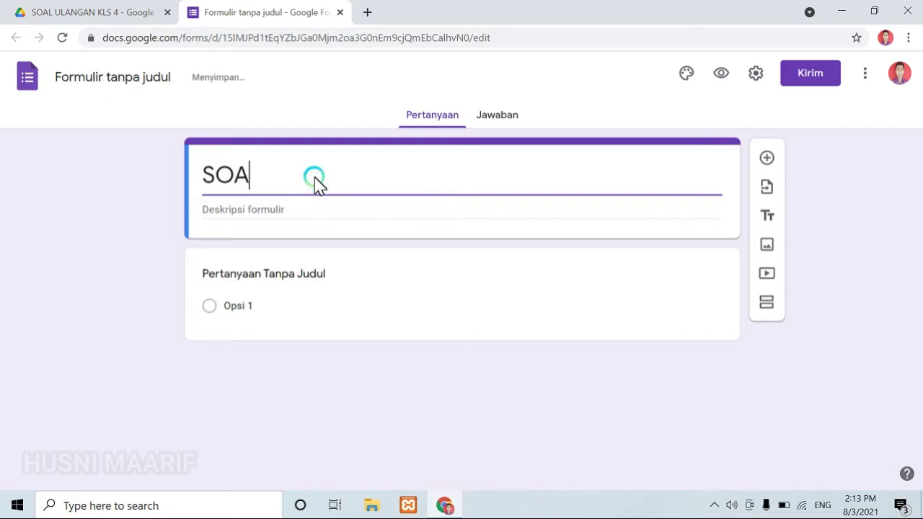
{"action": "type", "text": "L MTK KLS 4"}
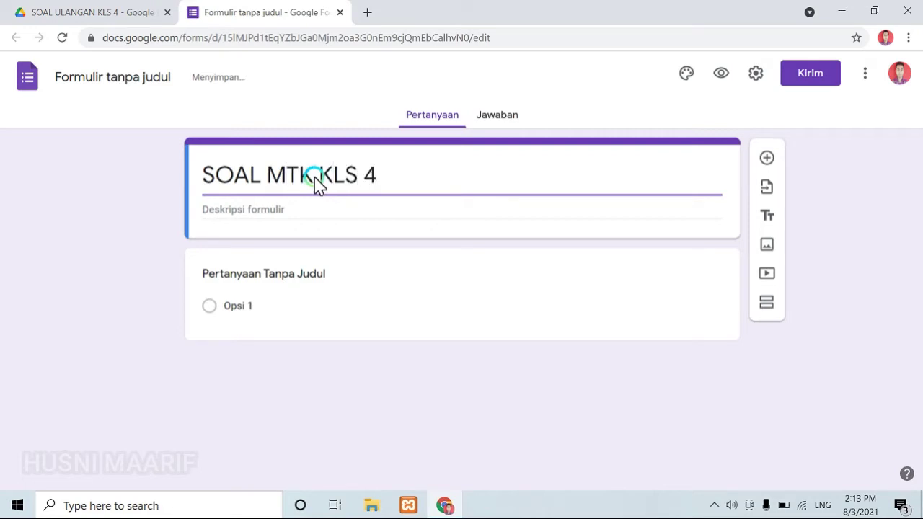
Step: Enter "Jawablah dengan benar!" as the form's description
{"action": "left_click", "coordinate": [308, 217]}
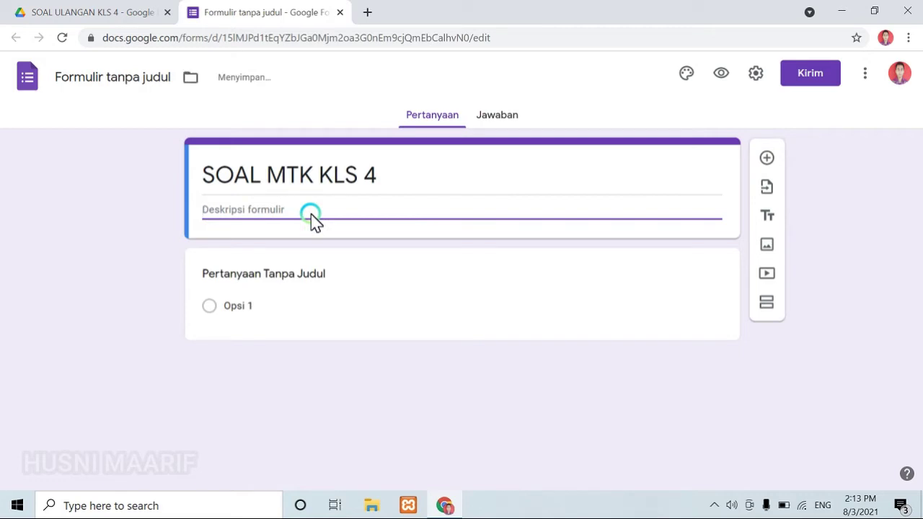
{"action": "type", "text": "Jawabl"}
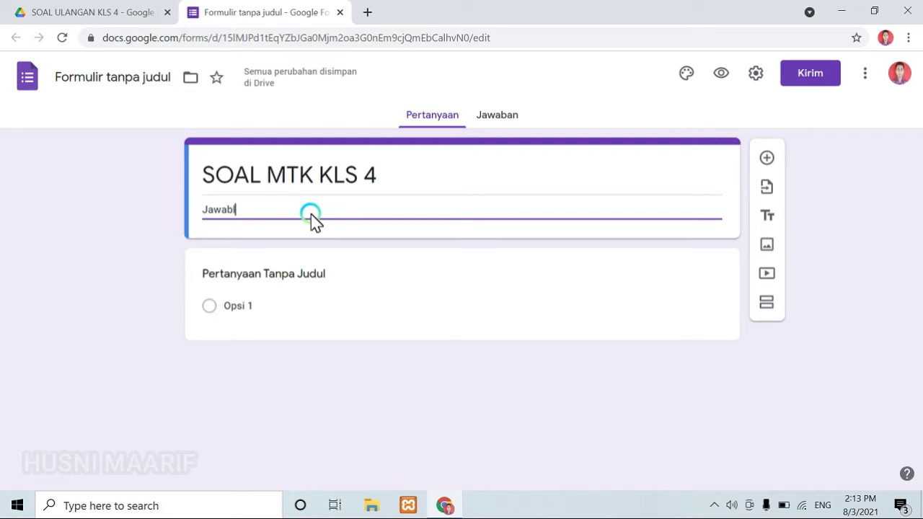
{"action": "type", "text": "ah dengan be"}
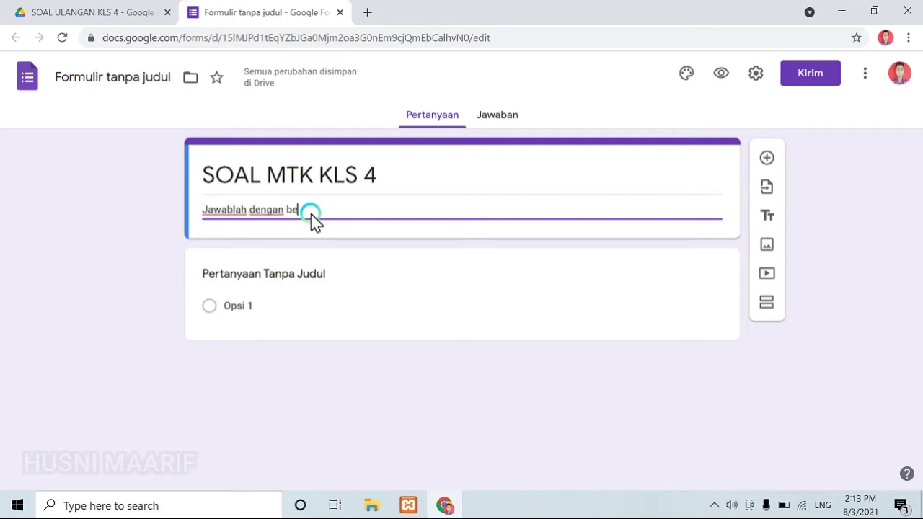
{"action": "type", "text": "nar"}
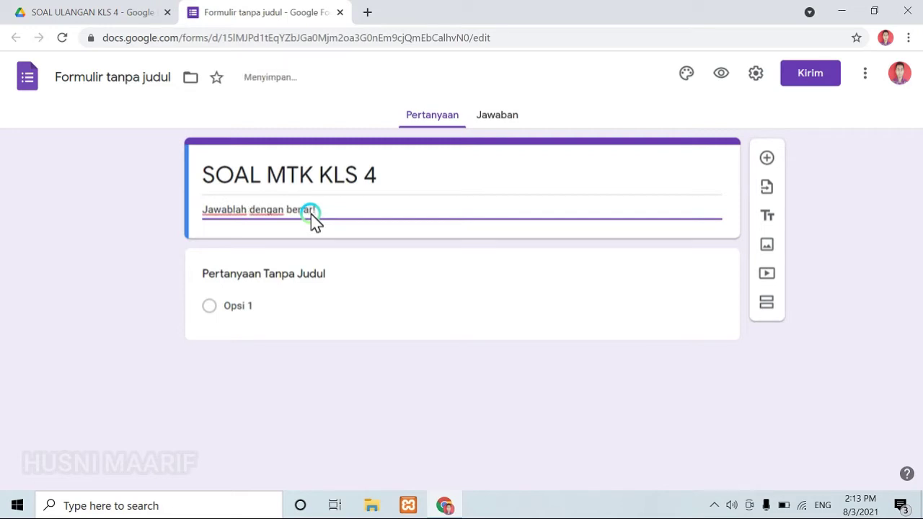
{"action": "type", "text": "!"}
{"action": "left_click", "coordinate": [142, 274]}
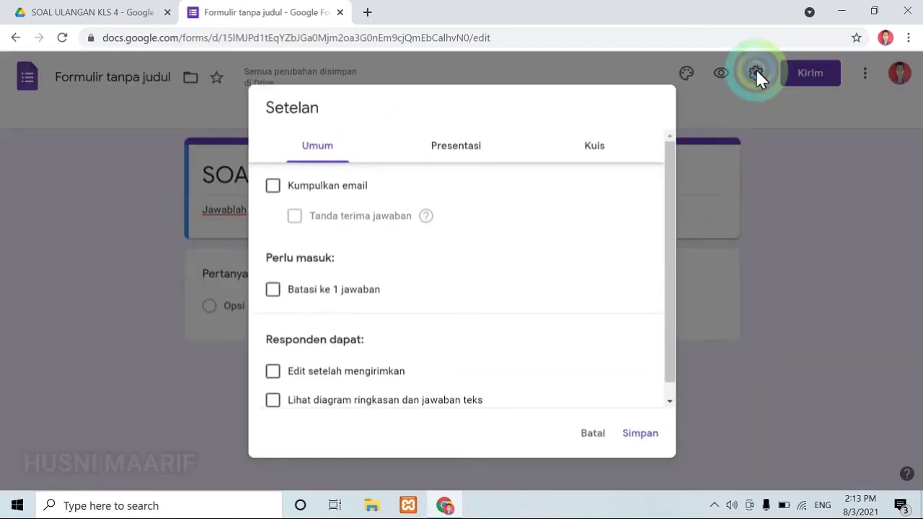
Step: Make the form a quiz that hides Pertanyaan tak terjawab and Jawaban yang benar from respondents, and save the settings
{"action": "left_click", "coordinate": [593, 152]}
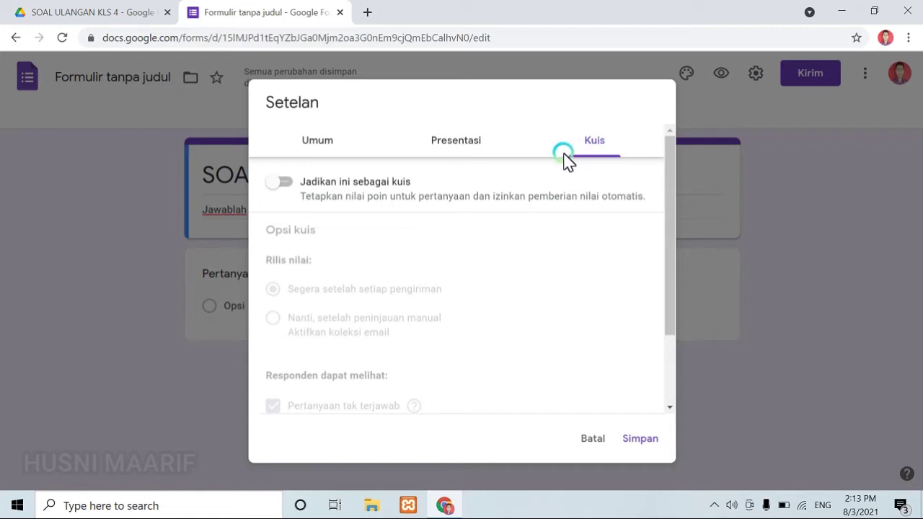
{"action": "left_click", "coordinate": [286, 182]}
{"action": "scroll", "coordinate": [407, 310], "scroll_direction": "down", "scroll_amount": 3}
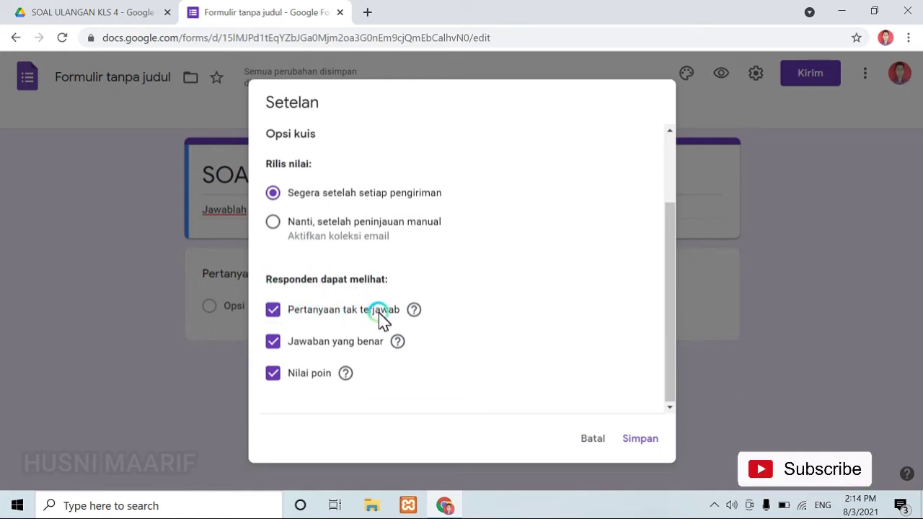
{"action": "left_click", "coordinate": [273, 312]}
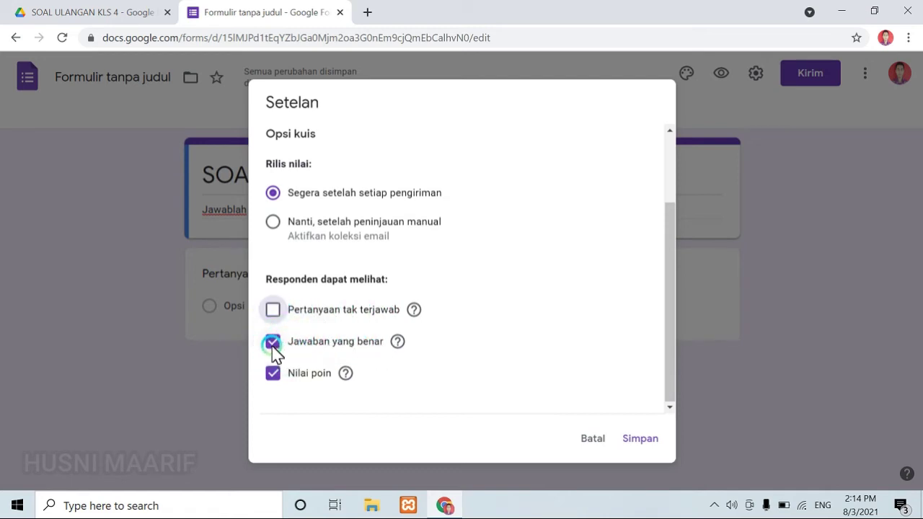
{"action": "left_click", "coordinate": [273, 342]}
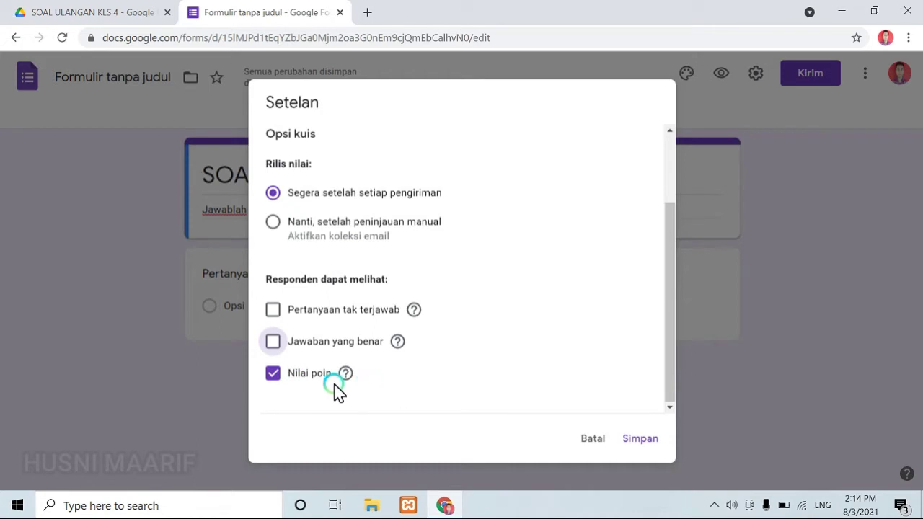
{"action": "left_click", "coordinate": [641, 439]}
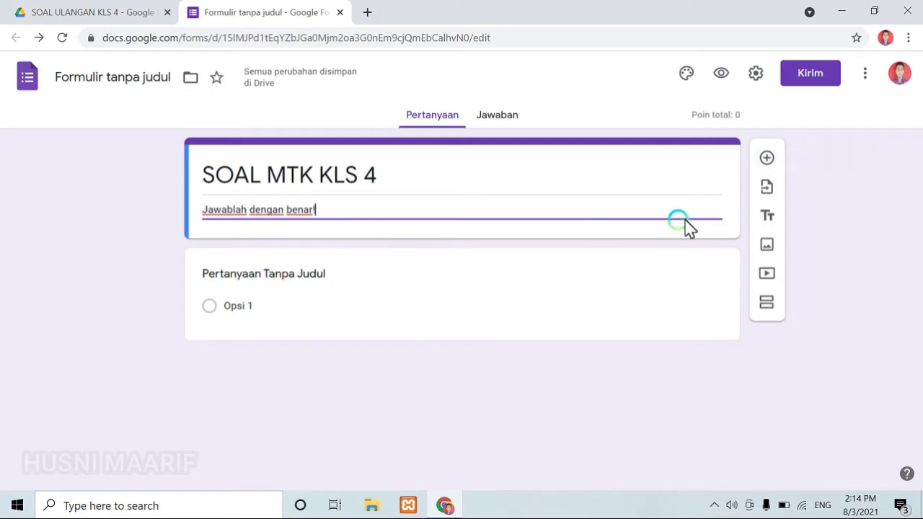
Step: Replace the first question's placeholder text with "1+1= ..."
{"action": "left_click", "coordinate": [238, 276]}
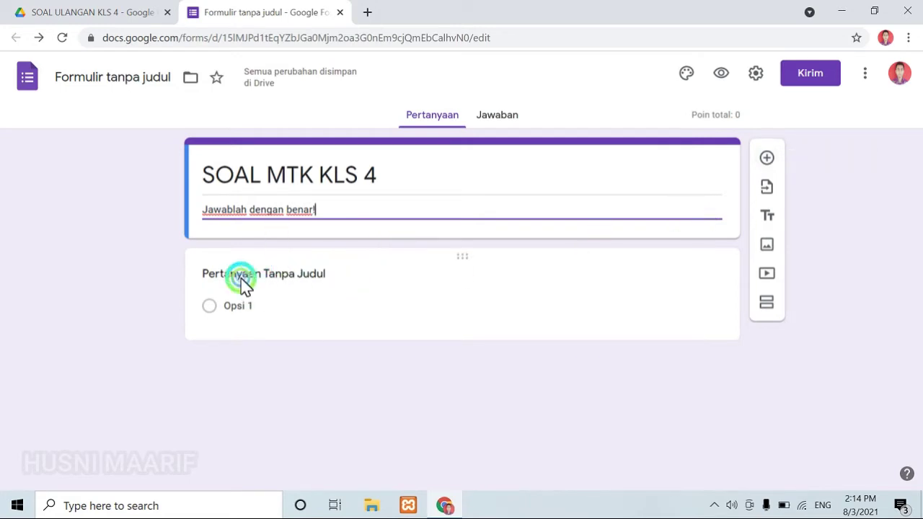
{"action": "left_click", "coordinate": [294, 286]}
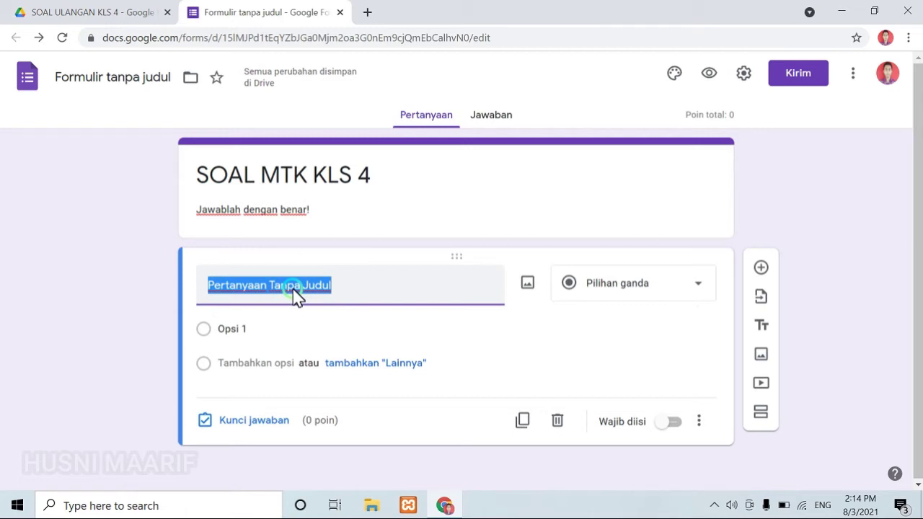
{"action": "type", "text": "1"}
{"action": "key", "text": "BackSpace"}
{"action": "type", "text": "1+1= ..."}
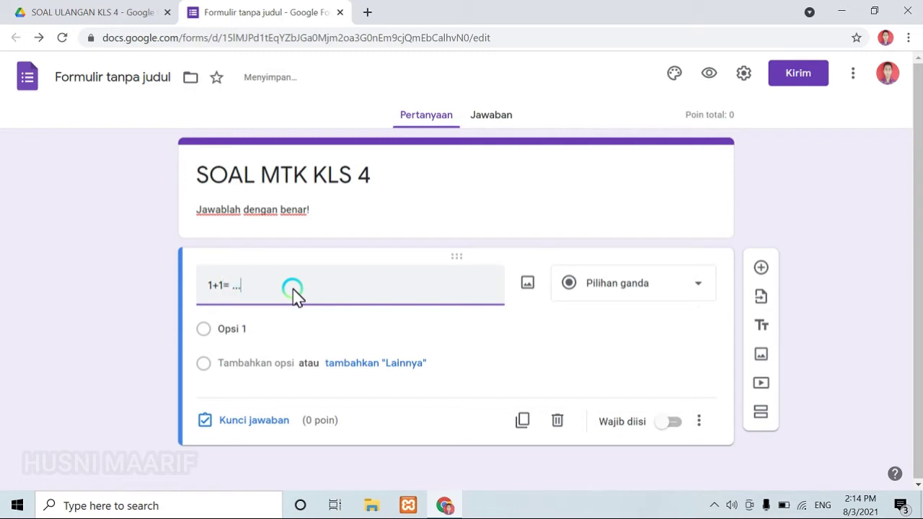
Step: Review the available question types for the 1+1 question and keep Pilihan ganda as its type
{"action": "left_click", "coordinate": [246, 335]}
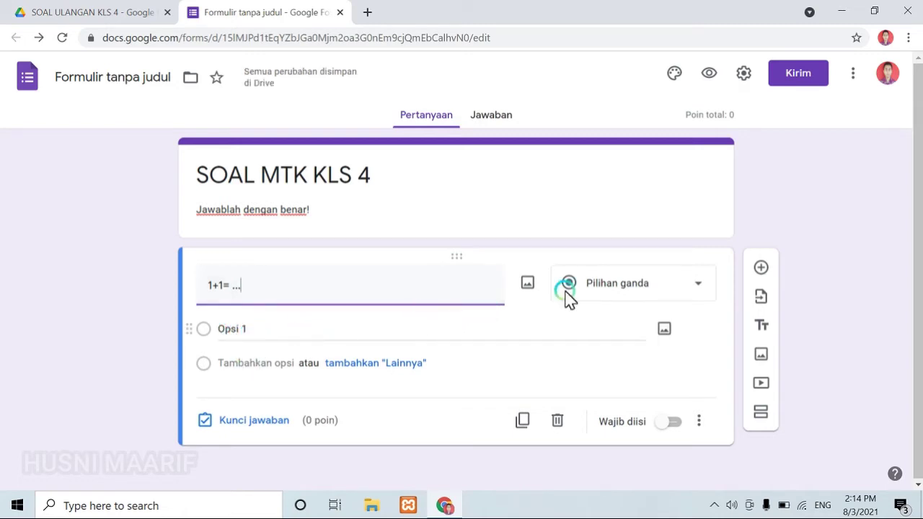
{"action": "left_click", "coordinate": [620, 290]}
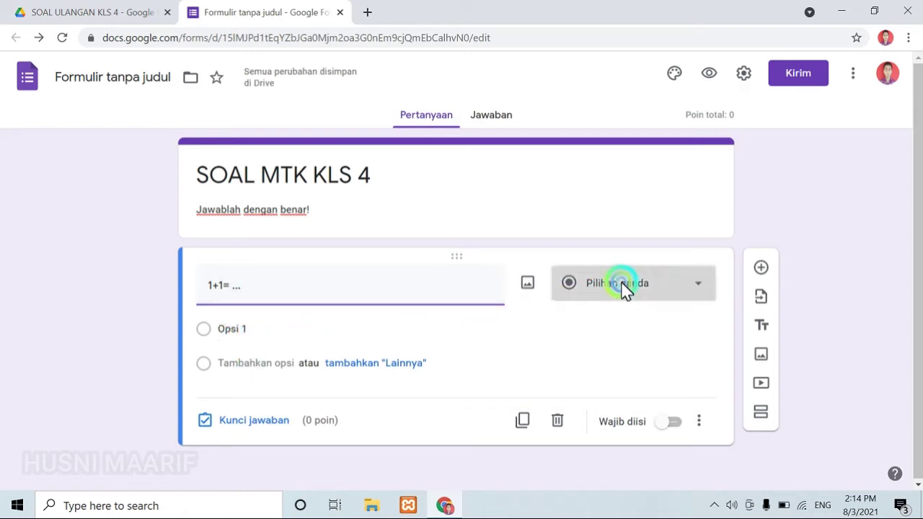
{"action": "left_click", "coordinate": [618, 181]}
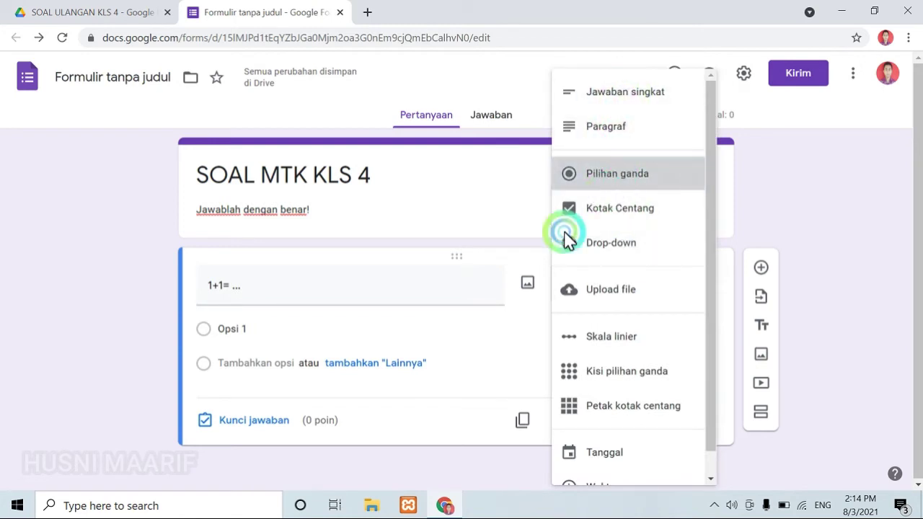
{"action": "left_click", "coordinate": [314, 326]}
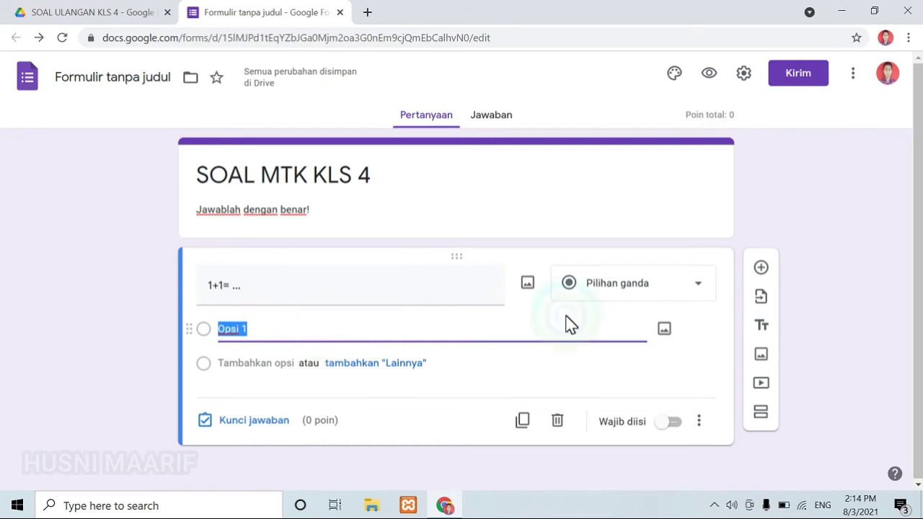
{"action": "left_click", "coordinate": [618, 288]}
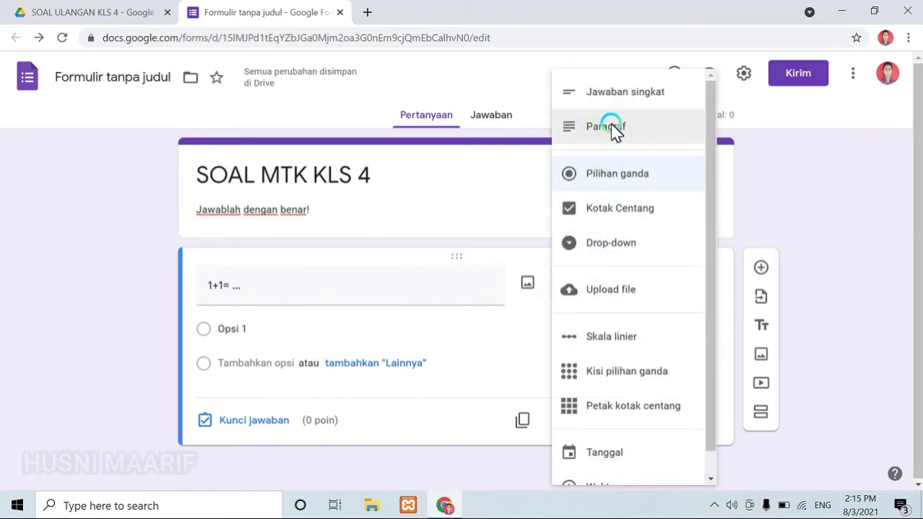
{"action": "left_click", "coordinate": [108, 315]}
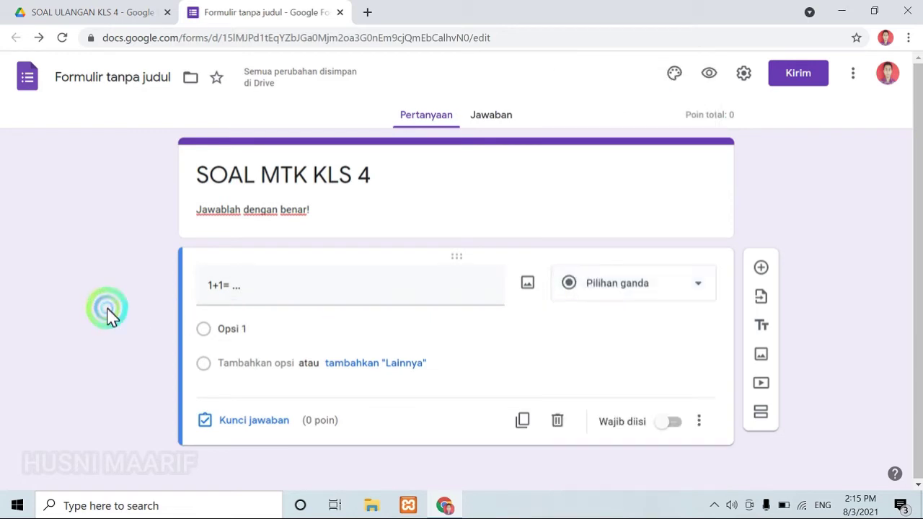
Step: Enter four answer options for the 1+1 question: "A. 1", "B. 2", "C. 3" and "D. 4"
{"action": "left_click", "coordinate": [269, 332]}
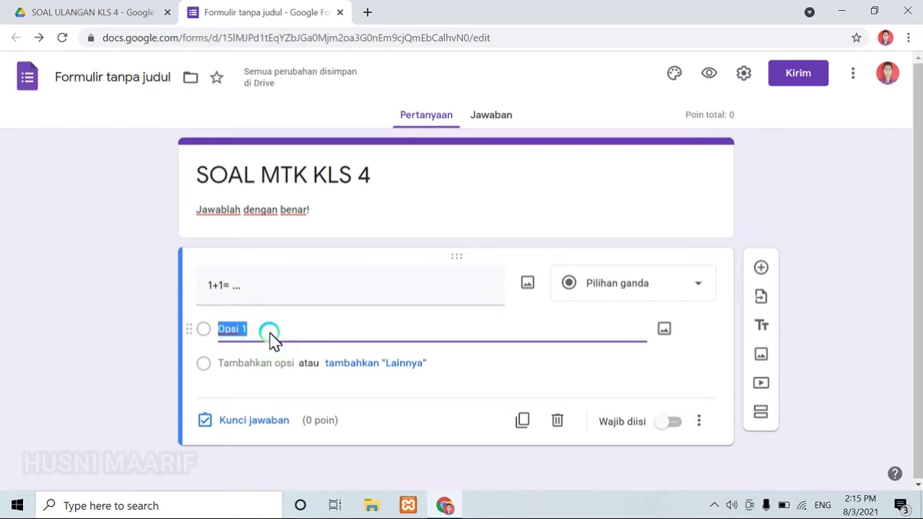
{"action": "type", "text": "A."}
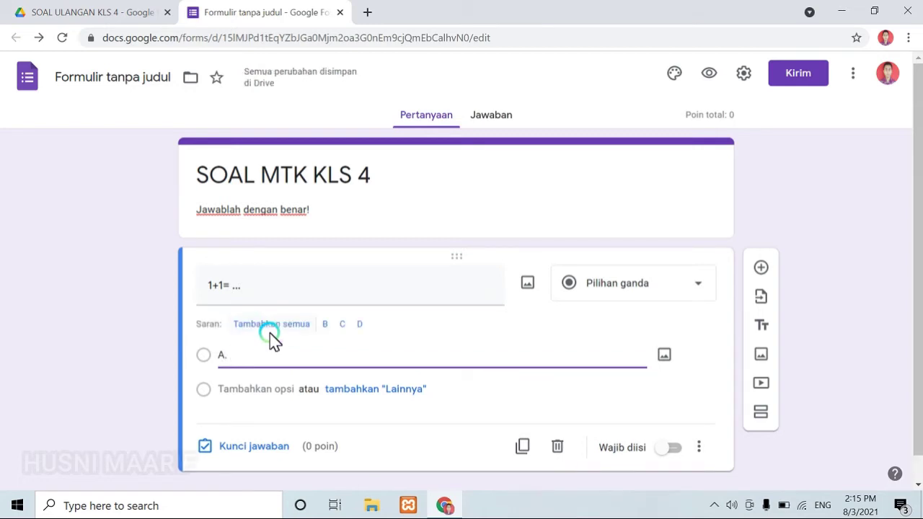
{"action": "left_click", "coordinate": [247, 395]}
{"action": "type", "text": "B. 2"}
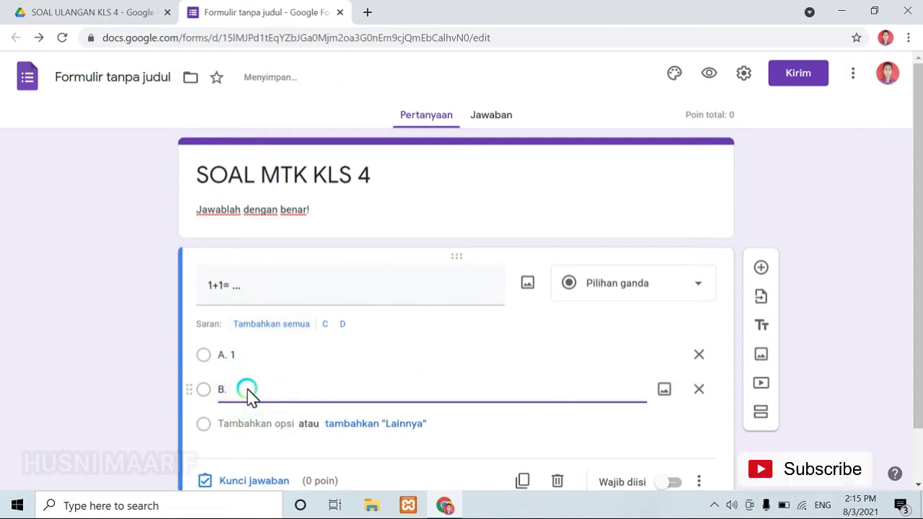
{"action": "left_click", "coordinate": [258, 427]}
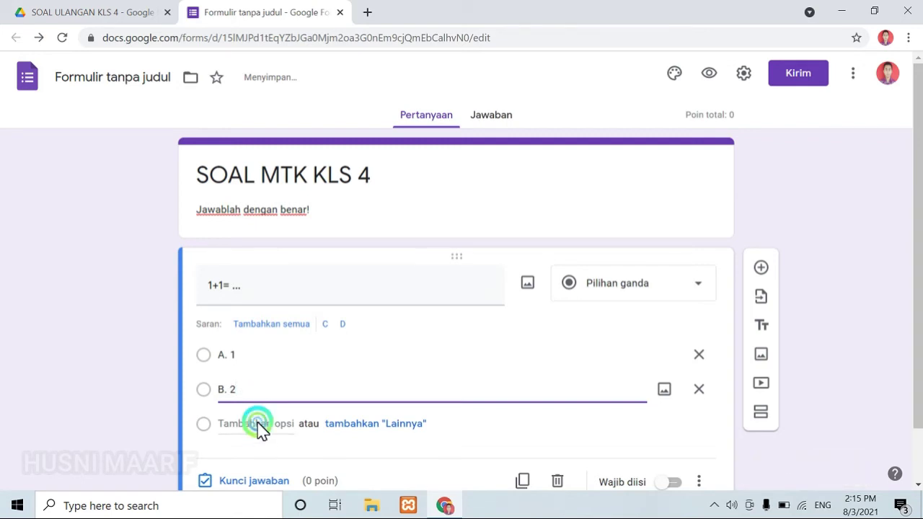
{"action": "type", "text": "c"}
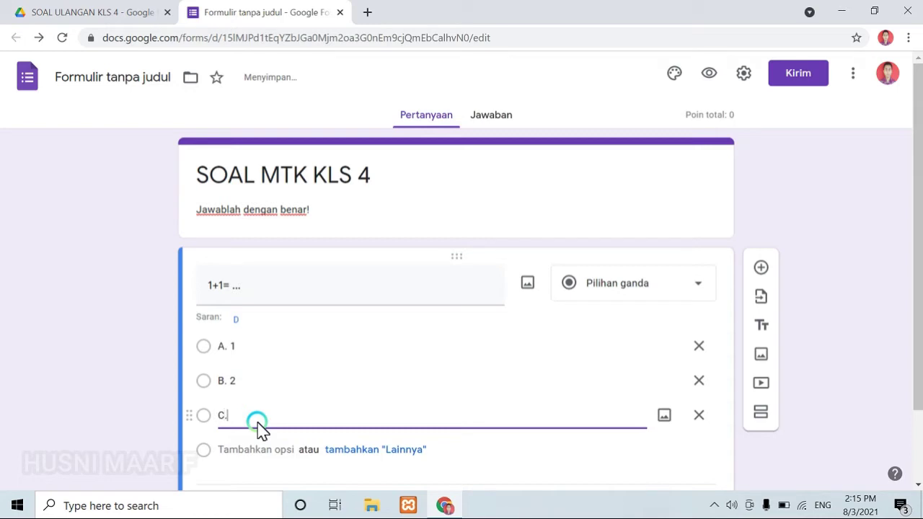
{"action": "left_click", "coordinate": [239, 450]}
{"action": "type", "text": "D. 4"}
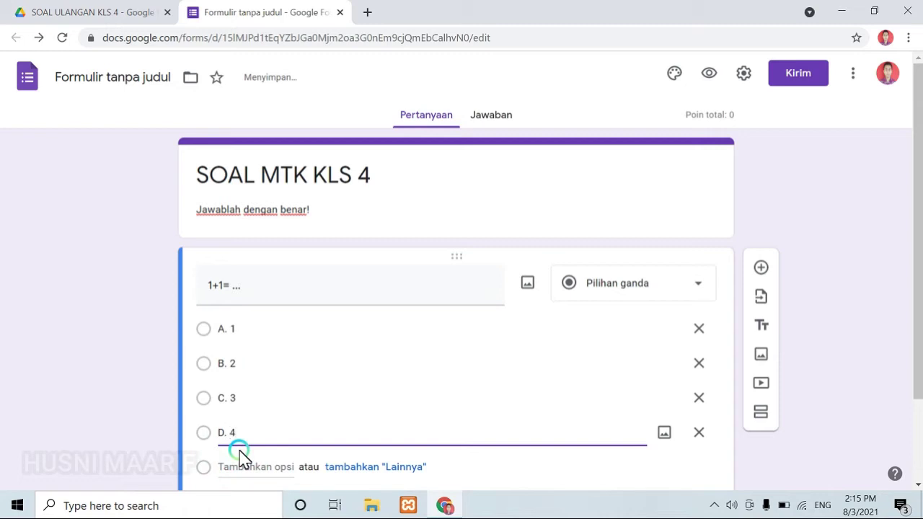
{"action": "left_click", "coordinate": [144, 420]}
{"action": "scroll", "coordinate": [144, 425], "scroll_direction": "down", "scroll_amount": 1}
{"action": "left_click", "coordinate": [249, 228]}
{"action": "left_click", "coordinate": [232, 273]}
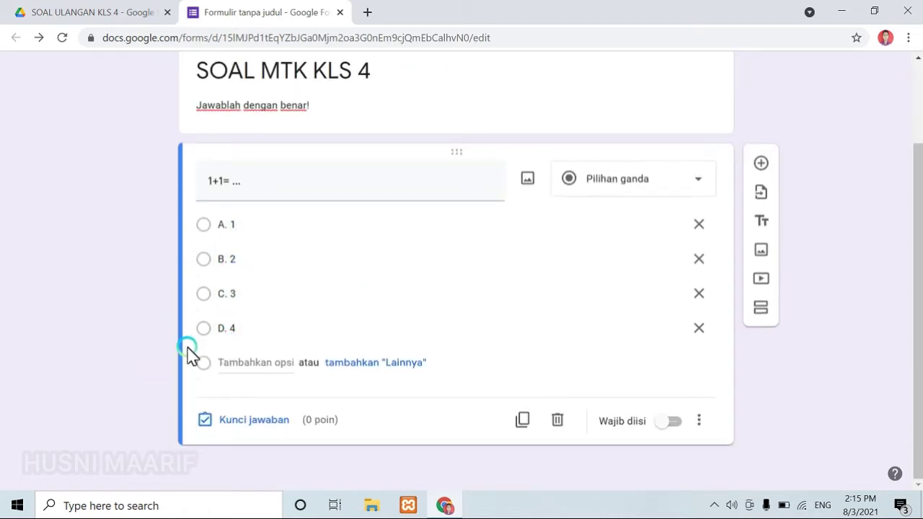
Step: Mark "B. 2" as the correct answer in the 1+1 question's answer key
{"action": "left_click", "coordinate": [273, 424]}
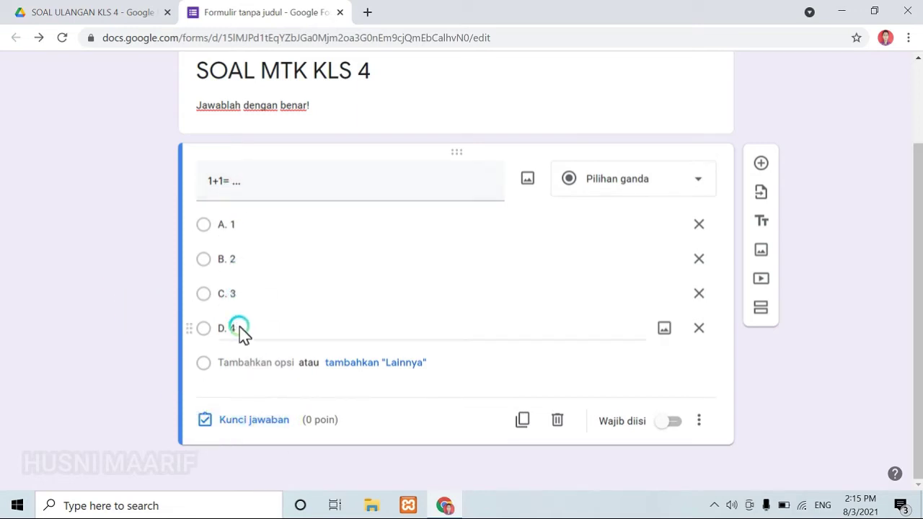
{"action": "left_click", "coordinate": [266, 422]}
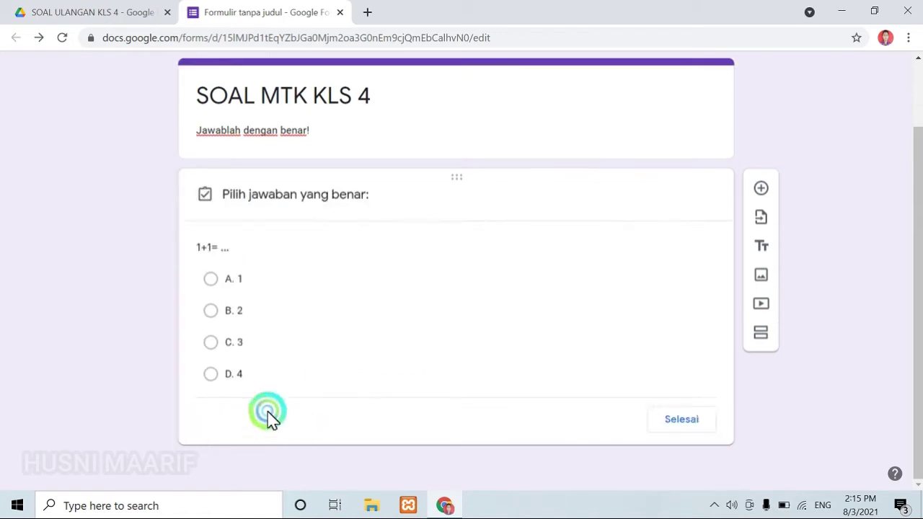
{"action": "left_click", "coordinate": [380, 216]}
{"action": "left_click", "coordinate": [305, 313]}
{"action": "left_click", "coordinate": [214, 216]}
{"action": "left_click", "coordinate": [288, 223]}
{"action": "left_click", "coordinate": [202, 176]}
{"action": "left_click", "coordinate": [212, 290]}
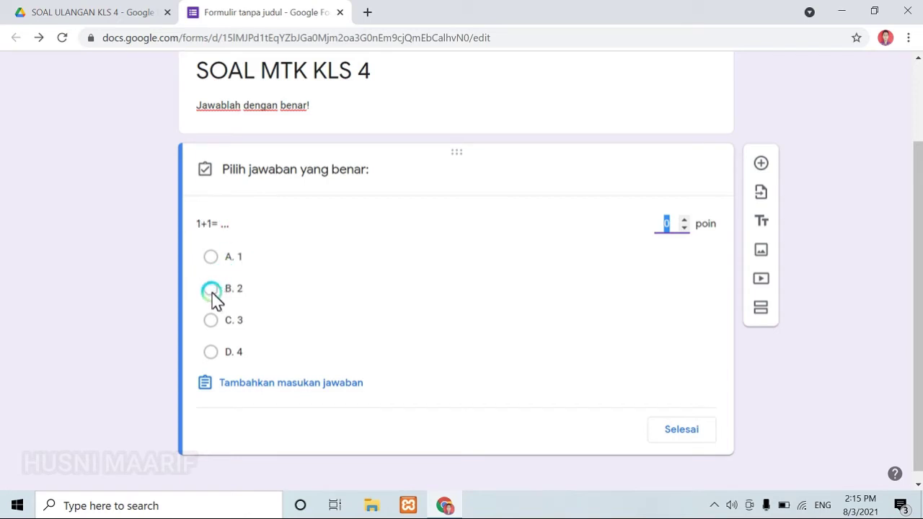
{"action": "left_click", "coordinate": [412, 310]}
{"action": "left_click", "coordinate": [286, 296]}
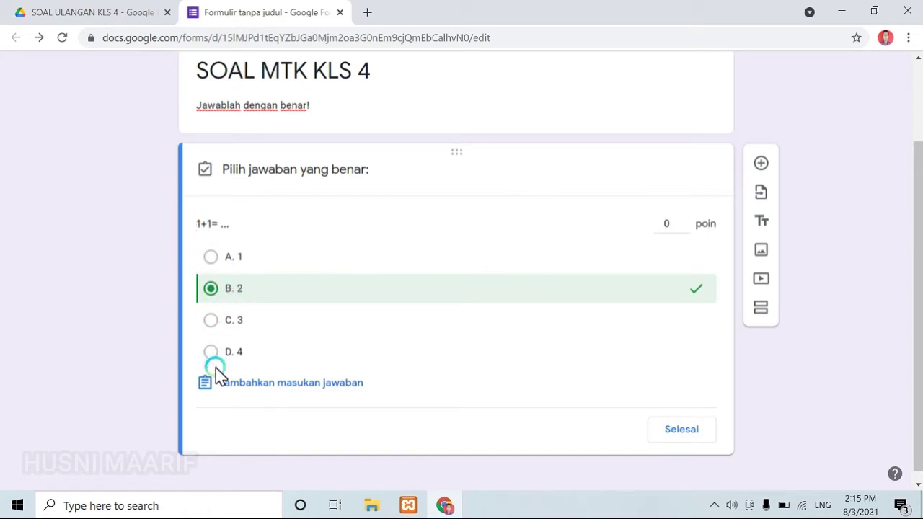
Step: Set the 1+1 question's score to 50 points and finish its answer key
{"action": "left_click", "coordinate": [656, 231]}
{"action": "left_click", "coordinate": [667, 229]}
{"action": "left_click", "coordinate": [525, 372]}
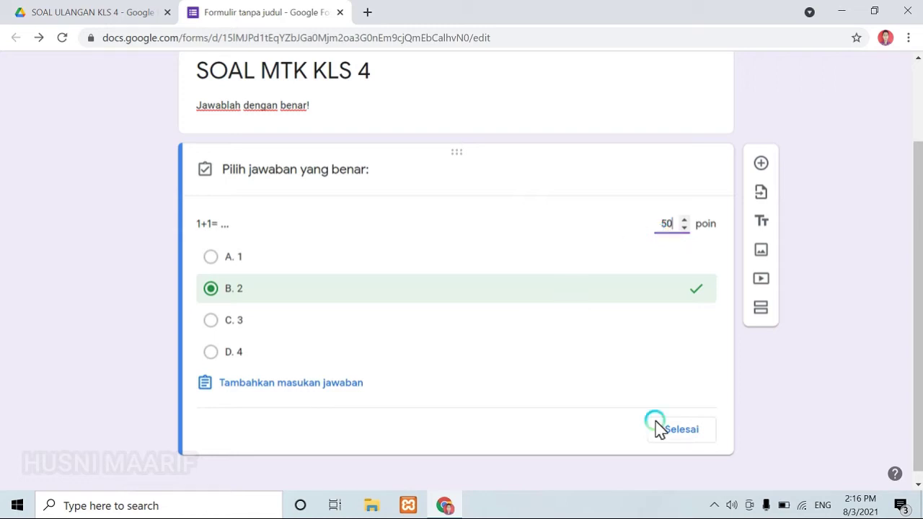
{"action": "left_click", "coordinate": [677, 429]}
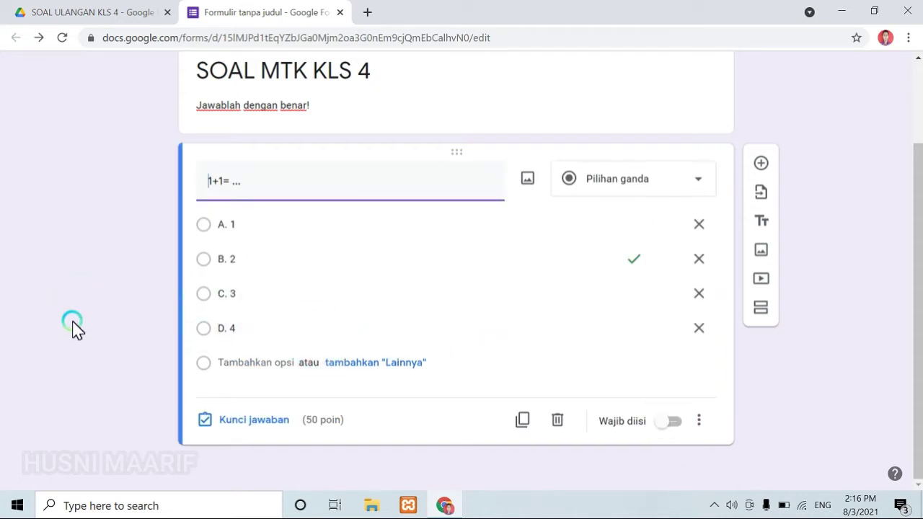
Step: Add a new multiple-choice question below the 1+1 question with the text "2+2= ..."
{"action": "left_click", "coordinate": [761, 166]}
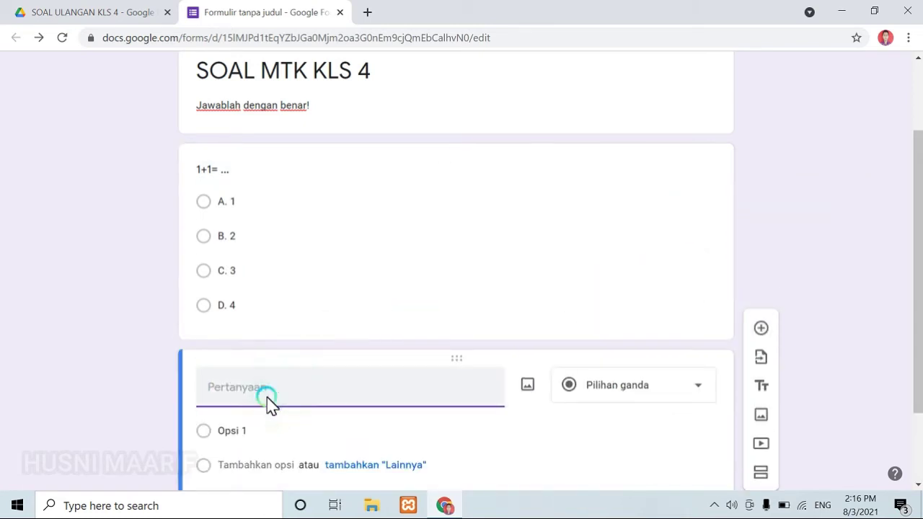
{"action": "left_click", "coordinate": [246, 387]}
{"action": "type", "text": "2+2= ..."}
{"action": "left_click", "coordinate": [110, 346]}
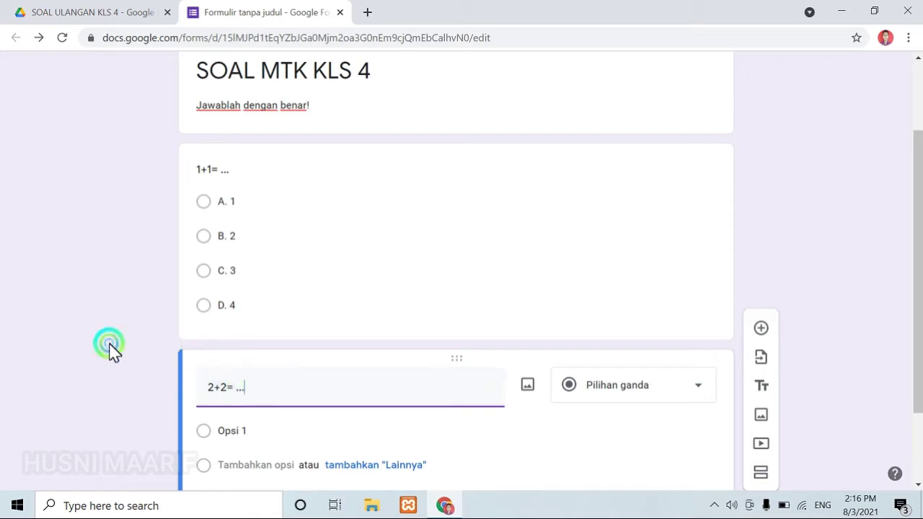
Step: Enter "A. 4" and "B. 5" as the first two answer options of the 2+2 question
{"action": "scroll", "coordinate": [119, 349], "scroll_direction": "down", "scroll_amount": 1}
{"action": "left_click", "coordinate": [253, 360]}
{"action": "left_click", "coordinate": [257, 287]}
{"action": "left_click", "coordinate": [256, 359]}
{"action": "left_click", "coordinate": [255, 362]}
{"action": "type", "text": "a"}
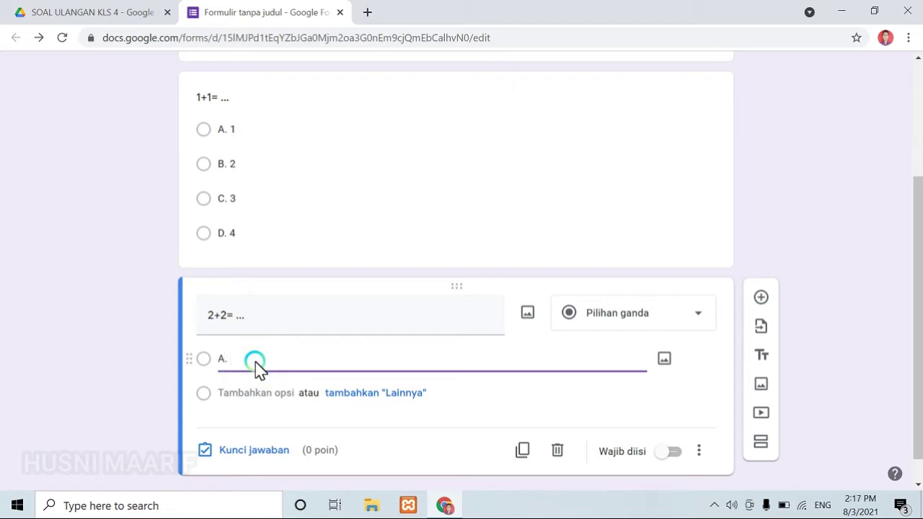
{"action": "type", "text": ". 4"}
{"action": "left_click", "coordinate": [244, 391]}
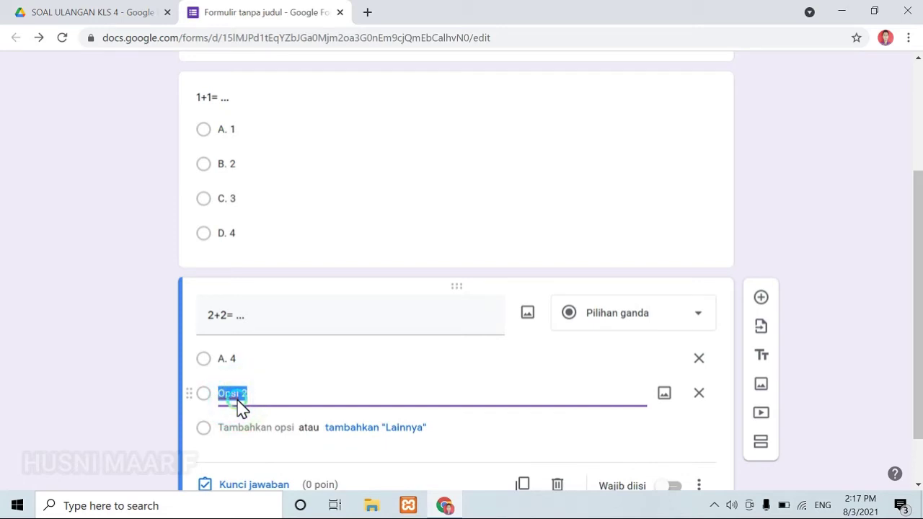
{"action": "type", "text": "B. 5"}
Step: Add "C. 6" and "D. 7" as the remaining answer options of the 2+2 question
{"action": "left_click", "coordinate": [238, 428]}
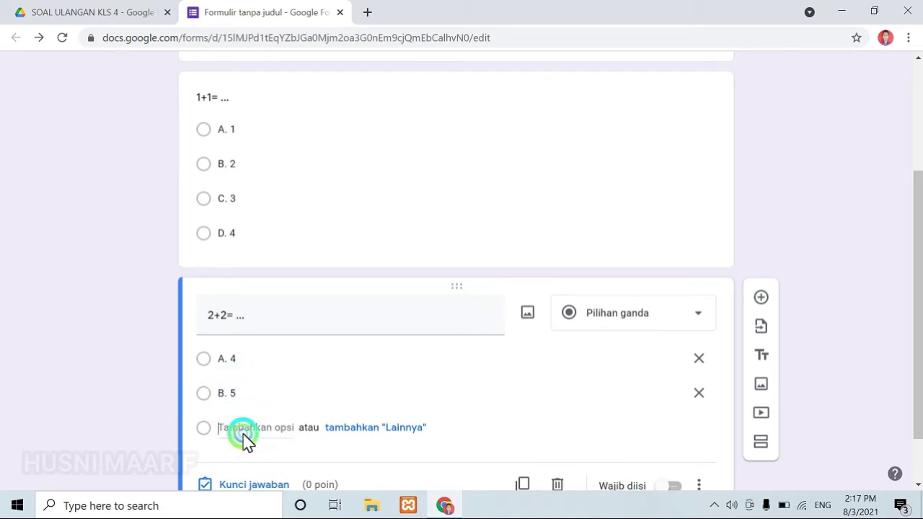
{"action": "type", "text": "C"}
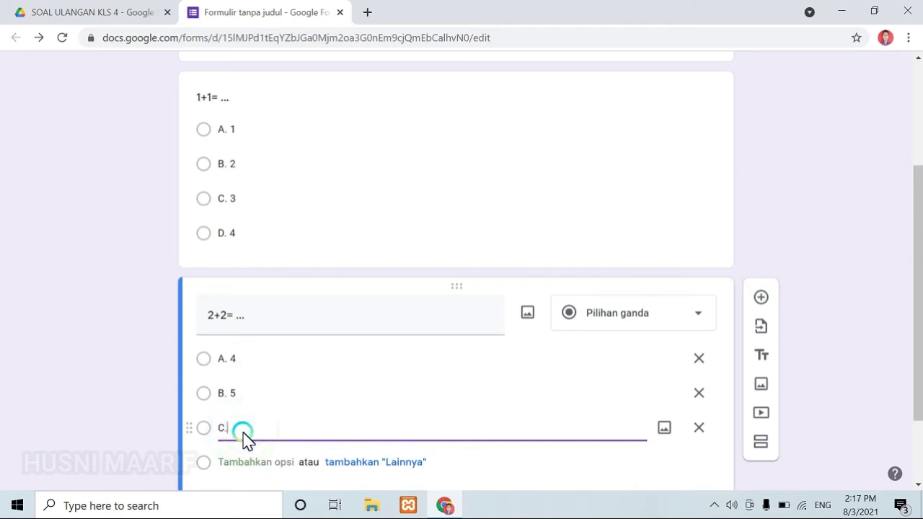
{"action": "type", "text": ". 6"}
{"action": "scroll", "coordinate": [242, 429], "scroll_direction": "down", "scroll_amount": 1}
{"action": "left_click", "coordinate": [232, 395]}
{"action": "type", "text": "D"}
{"action": "left_click", "coordinate": [142, 370]}
Step: Mark "A. 4" as the 2+2 question's correct answer, worth 50 points, and finish its answer key
{"action": "scroll", "coordinate": [187, 404], "scroll_direction": "down", "scroll_amount": 1}
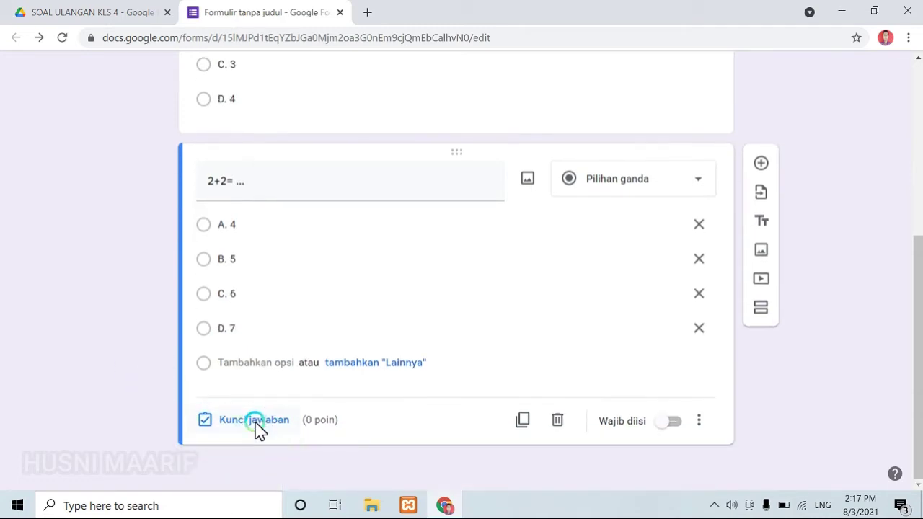
{"action": "left_click", "coordinate": [258, 424]}
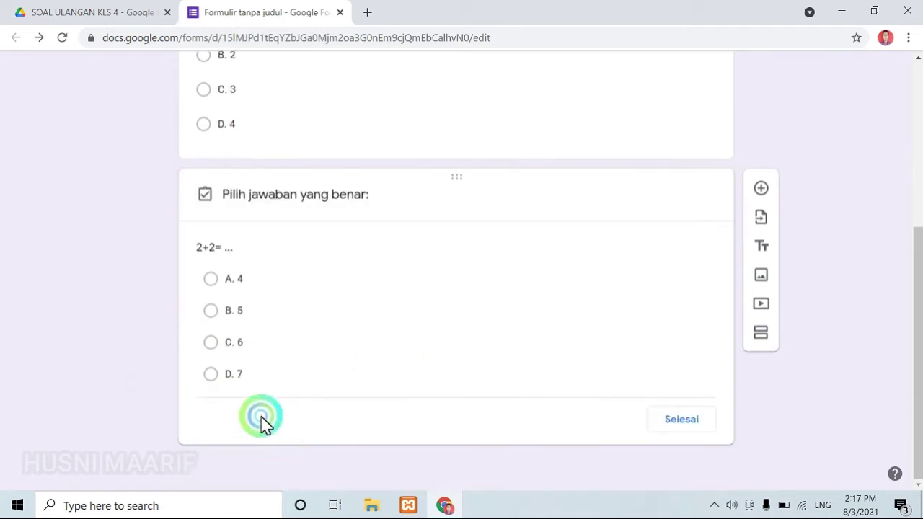
{"action": "left_click", "coordinate": [207, 258]}
{"action": "left_click", "coordinate": [668, 225]}
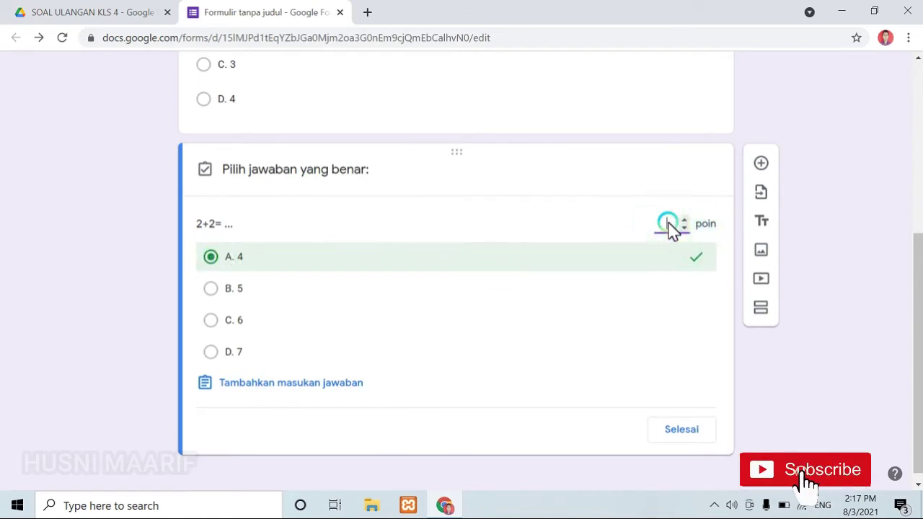
{"action": "type", "text": "50"}
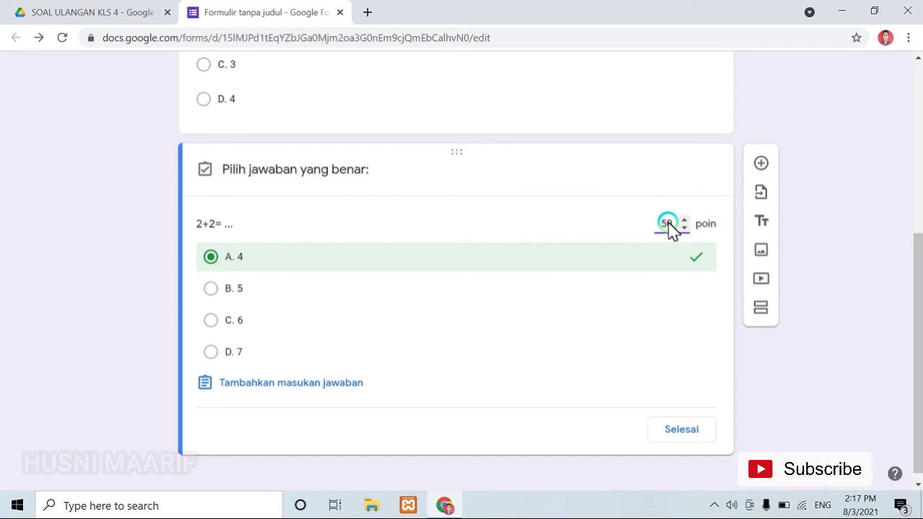
{"action": "left_click", "coordinate": [682, 224]}
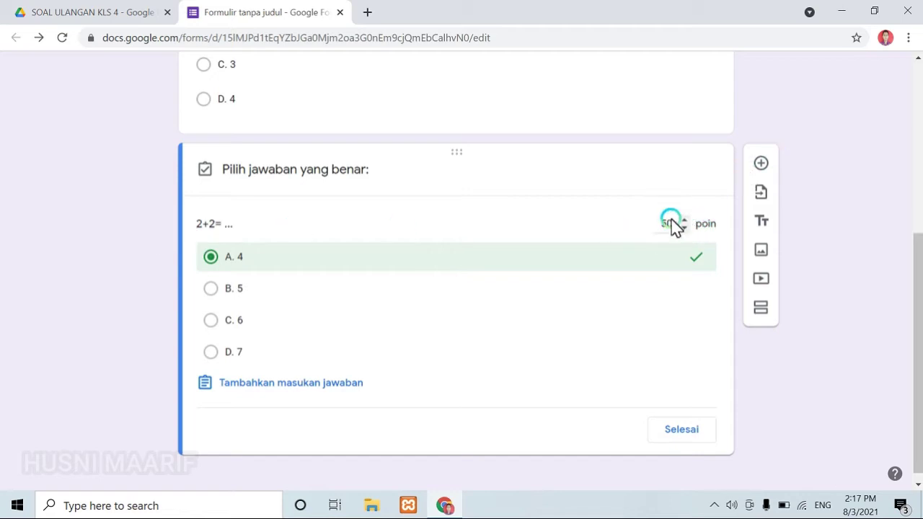
{"action": "scroll", "coordinate": [672, 225], "scroll_direction": "up", "scroll_amount": 1}
{"action": "scroll", "coordinate": [672, 225], "scroll_direction": "up", "scroll_amount": 1}
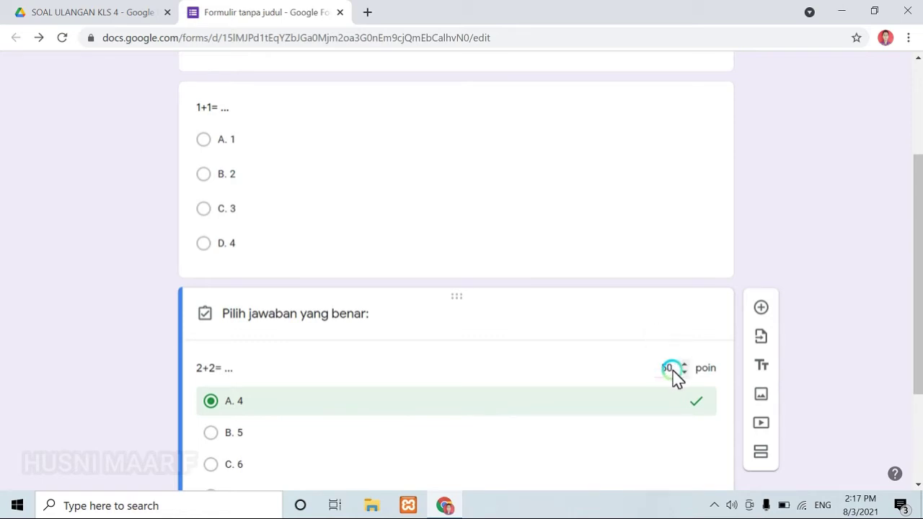
{"action": "scroll", "coordinate": [657, 376], "scroll_direction": "down", "scroll_amount": 2}
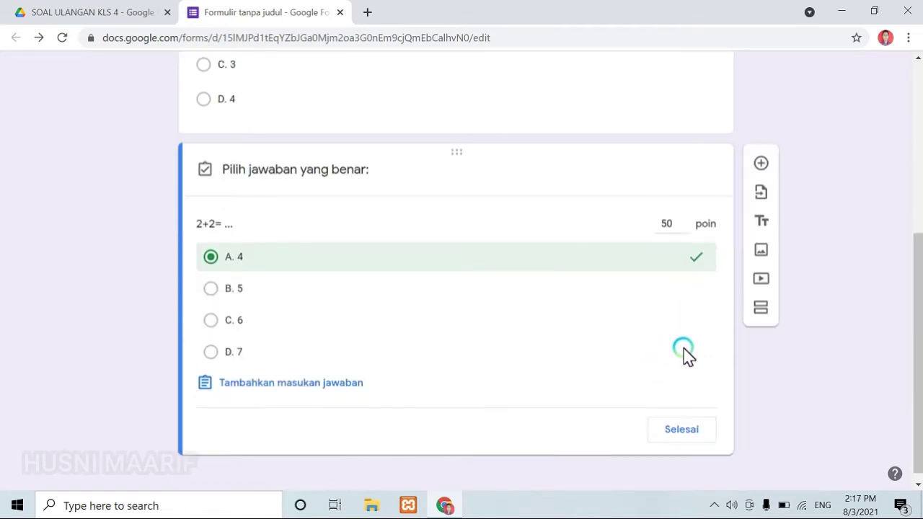
{"action": "left_click", "coordinate": [678, 436]}
Step: Add a new blank question and move it above the 1+1 question, directly below the form title
{"action": "scroll", "coordinate": [270, 378], "scroll_direction": "up", "scroll_amount": 5}
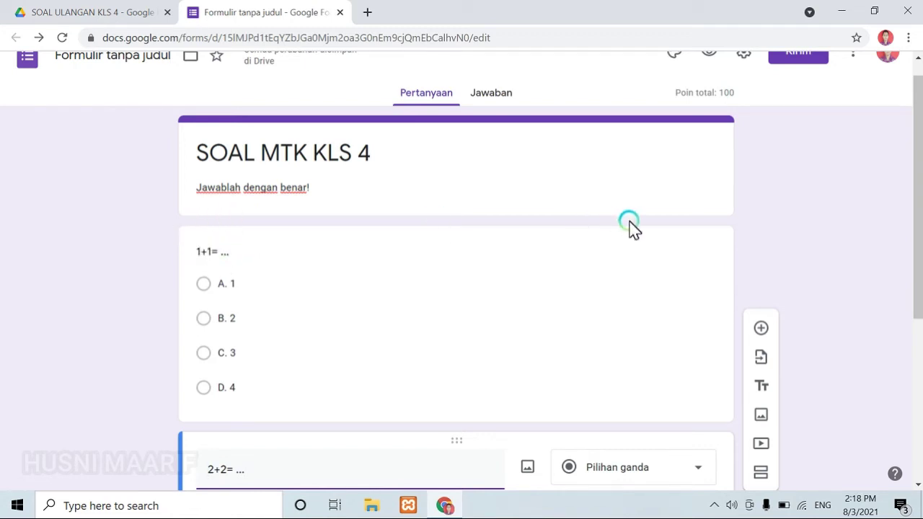
{"action": "scroll", "coordinate": [634, 229], "scroll_direction": "up", "scroll_amount": 1}
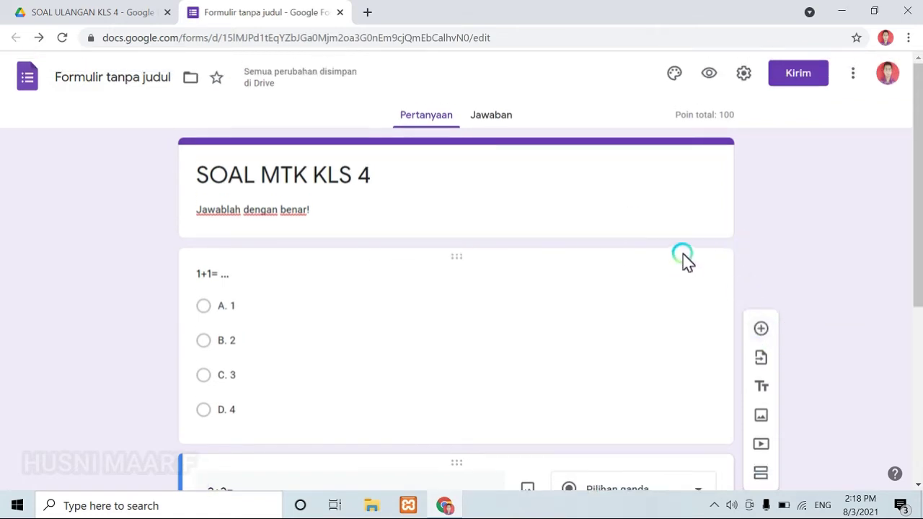
{"action": "left_click", "coordinate": [454, 263]}
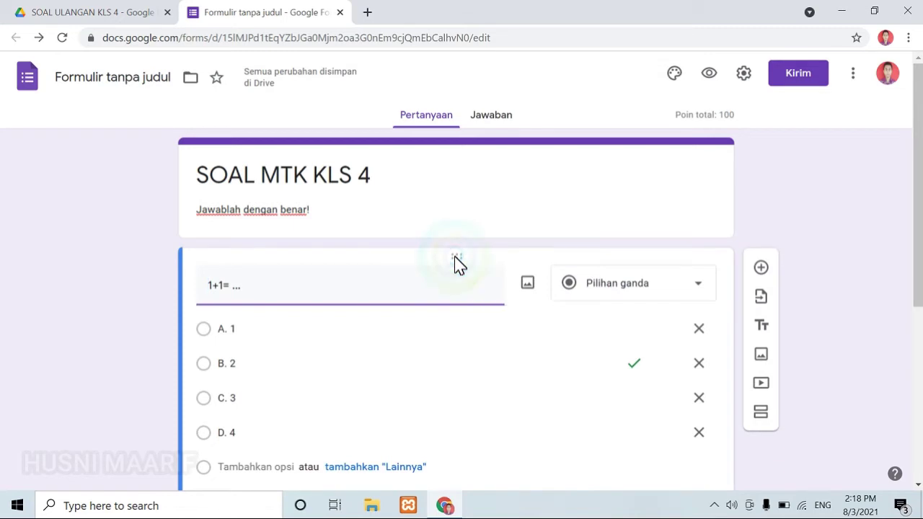
{"action": "left_click", "coordinate": [767, 263]}
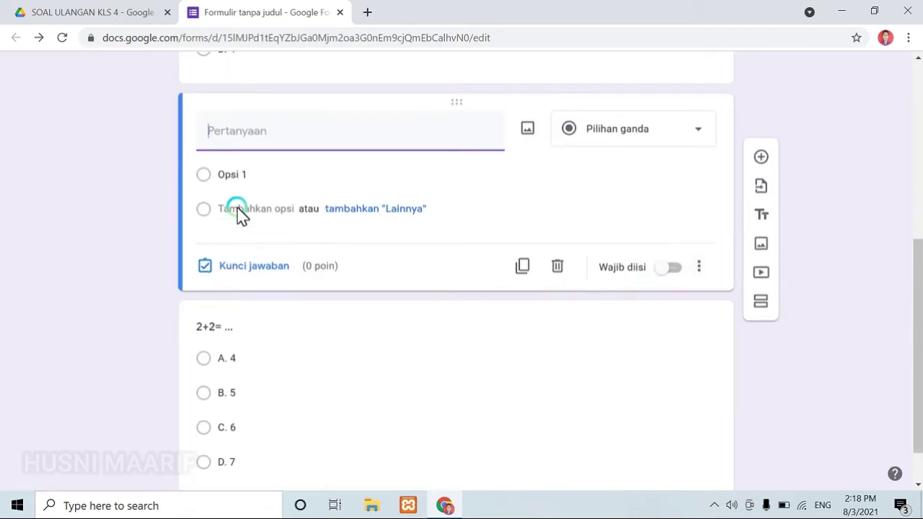
{"action": "scroll", "coordinate": [500, 214], "scroll_direction": "up", "scroll_amount": 2}
{"action": "left_click_drag", "start_coordinate": [494, 187], "coordinate": [503, 219]}
{"action": "left_click", "coordinate": [280, 247]}
{"action": "scroll", "coordinate": [216, 349], "scroll_direction": "down", "scroll_amount": 2}
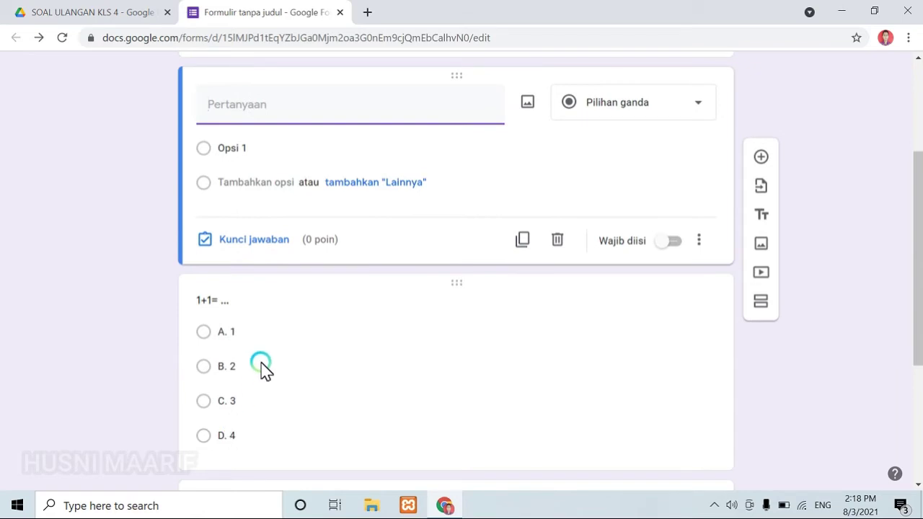
Step: Enter "NAMA LENGKAP" as the blank question's text and keep Jawaban singkat as its type
{"action": "type", "text": "NAMA LENGKAP"}
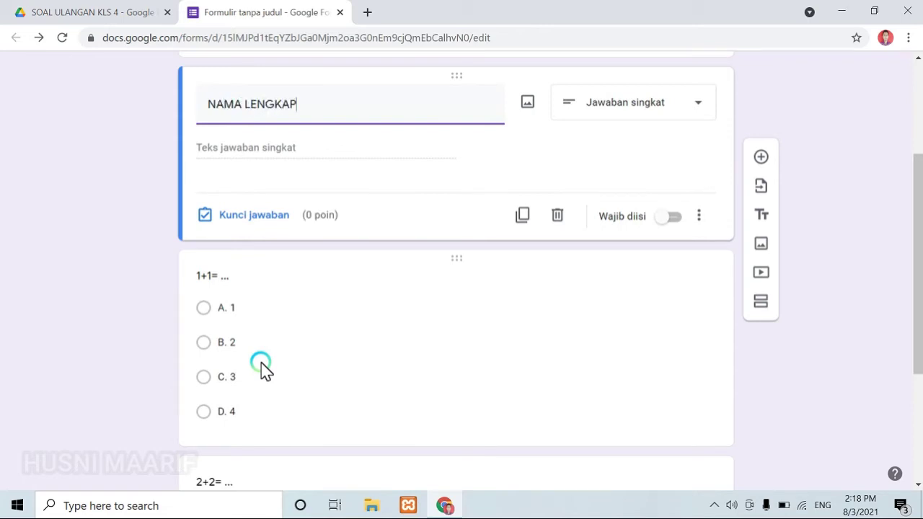
{"action": "left_click", "coordinate": [263, 161]}
{"action": "left_click", "coordinate": [610, 108]}
{"action": "left_click", "coordinate": [624, 99]}
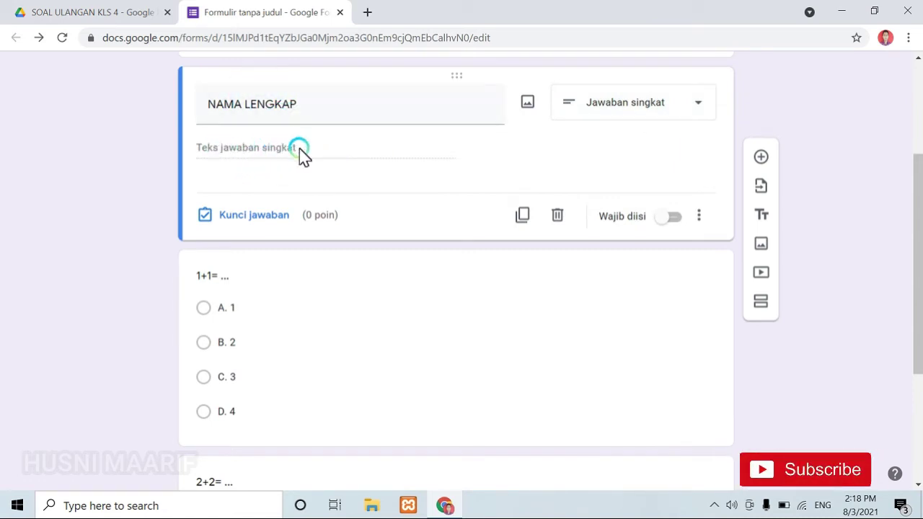
Step: Check the NAMA LENGKAP question's answer key and leave it at 0 points without a correct answer
{"action": "scroll", "coordinate": [253, 354], "scroll_direction": "down", "scroll_amount": 1}
{"action": "scroll", "coordinate": [235, 387], "scroll_direction": "up", "scroll_amount": 3}
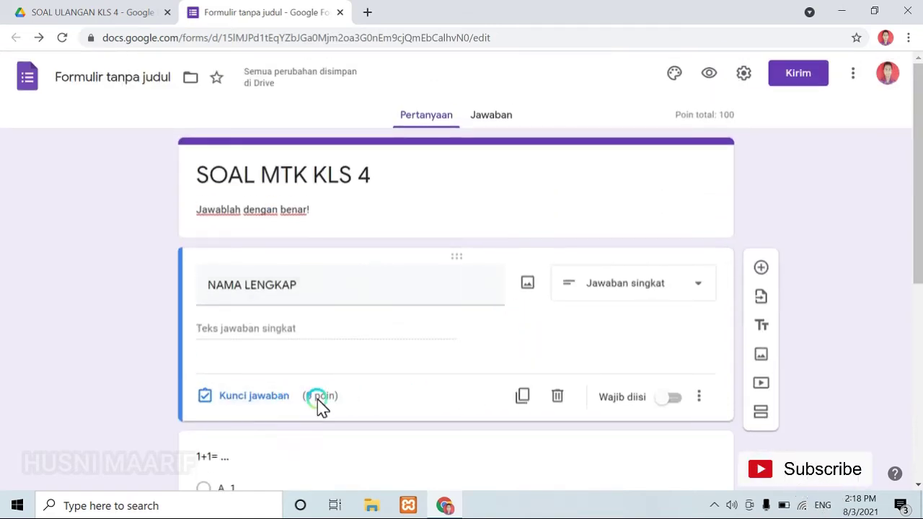
{"action": "left_click", "coordinate": [257, 393]}
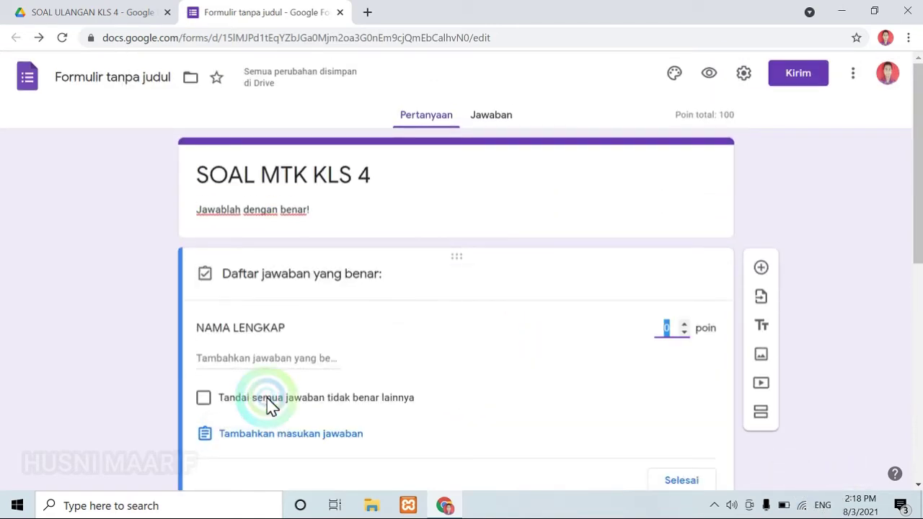
{"action": "scroll", "coordinate": [305, 377], "scroll_direction": "down", "scroll_amount": 2}
{"action": "left_click", "coordinate": [669, 184]}
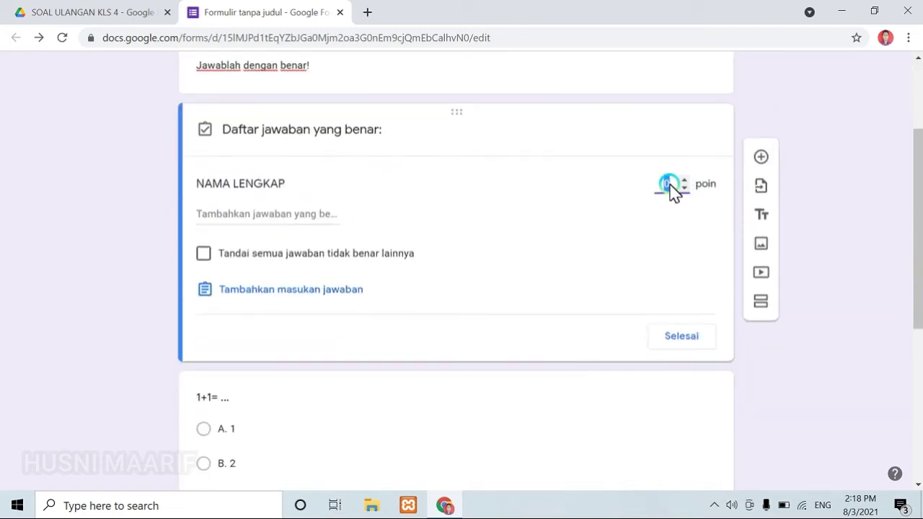
{"action": "scroll", "coordinate": [667, 238], "scroll_direction": "up", "scroll_amount": 2}
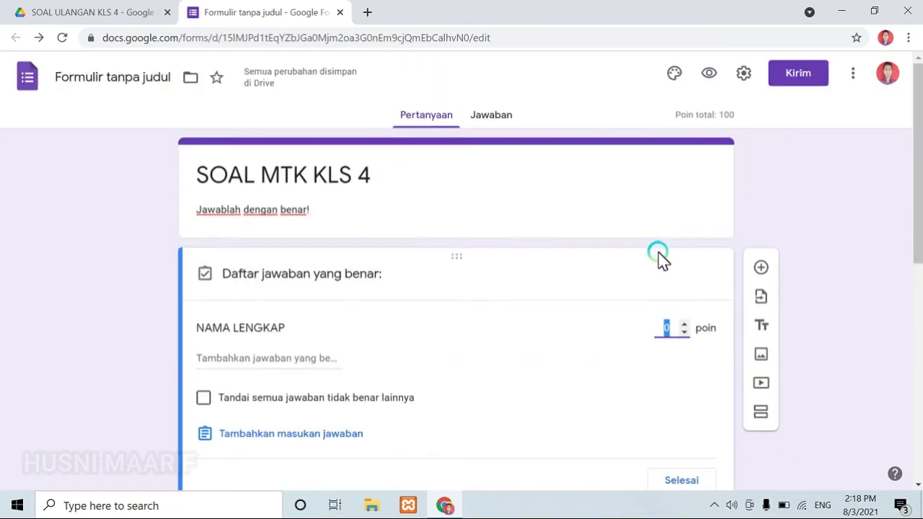
{"action": "scroll", "coordinate": [648, 349], "scroll_direction": "down", "scroll_amount": 2}
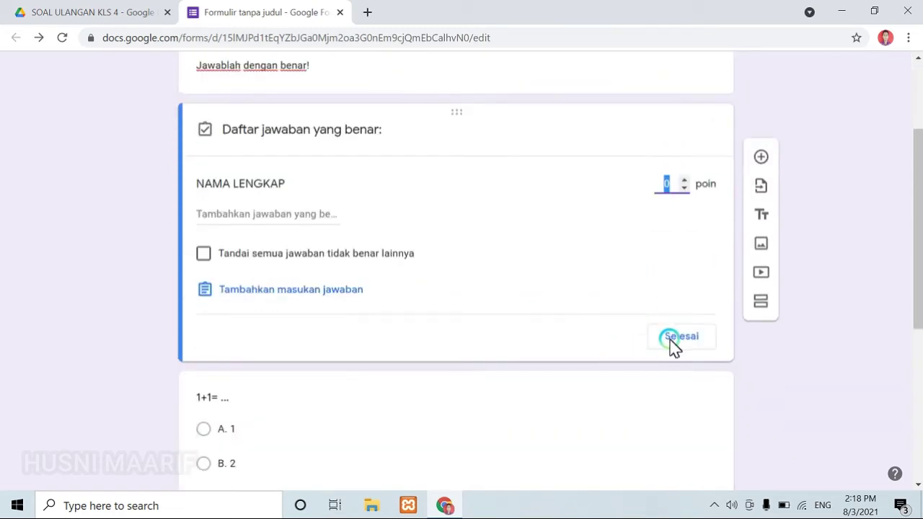
{"action": "left_click", "coordinate": [671, 347]}
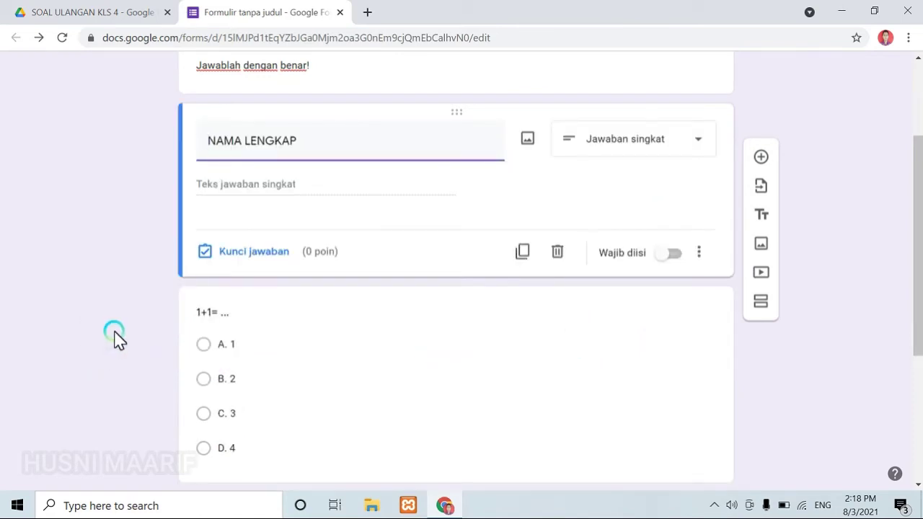
Step: Set the form's confirmation message to "Terima kasih sudah mengerjakan!" in the presentation settings and save them
{"action": "scroll", "coordinate": [116, 339], "scroll_direction": "down", "scroll_amount": 3}
{"action": "scroll", "coordinate": [403, 266], "scroll_direction": "up", "scroll_amount": 5}
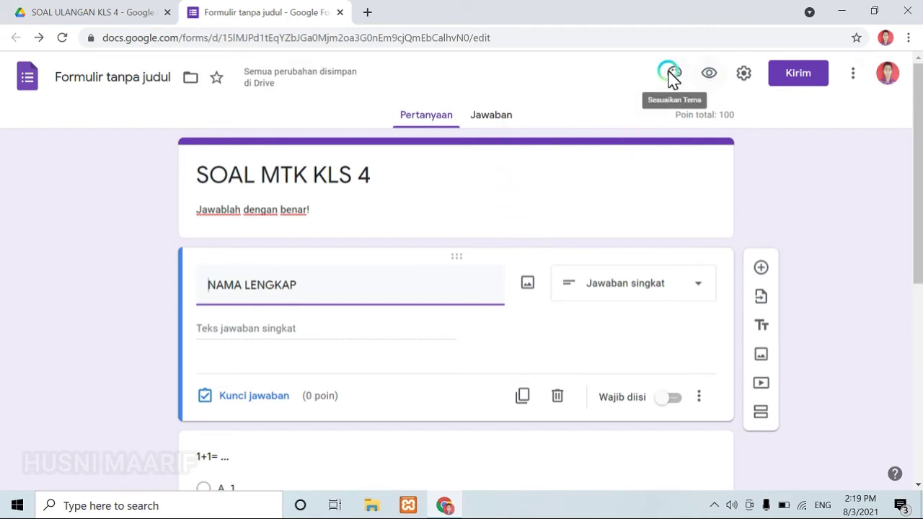
{"action": "left_click", "coordinate": [743, 73]}
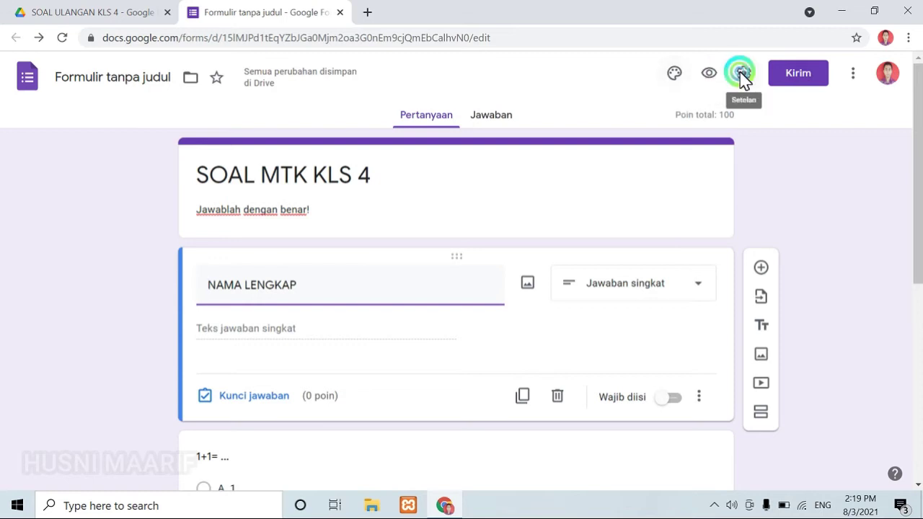
{"action": "scroll", "coordinate": [401, 274], "scroll_direction": "down", "scroll_amount": 1}
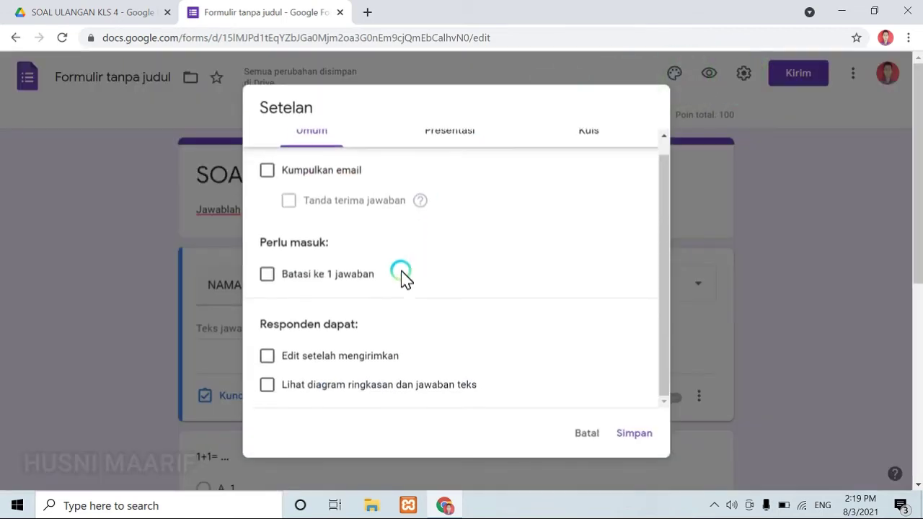
{"action": "left_click", "coordinate": [442, 141]}
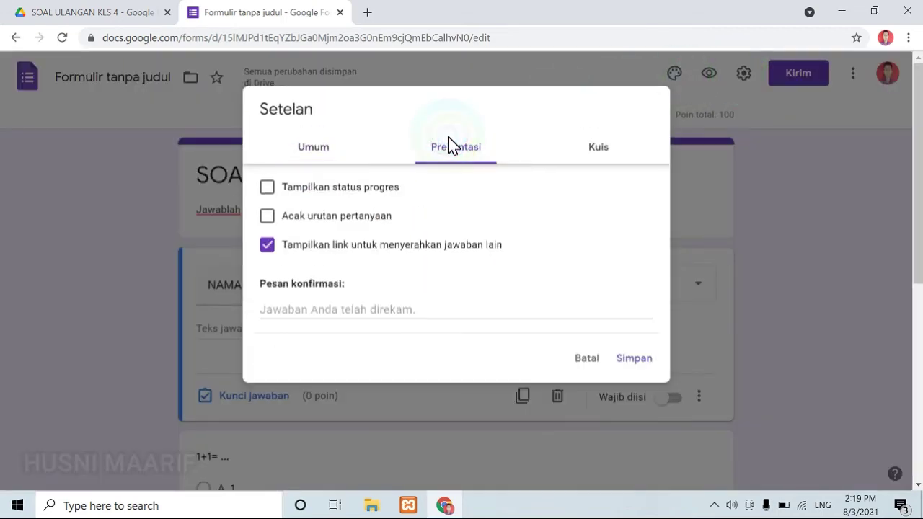
{"action": "left_click", "coordinate": [349, 312]}
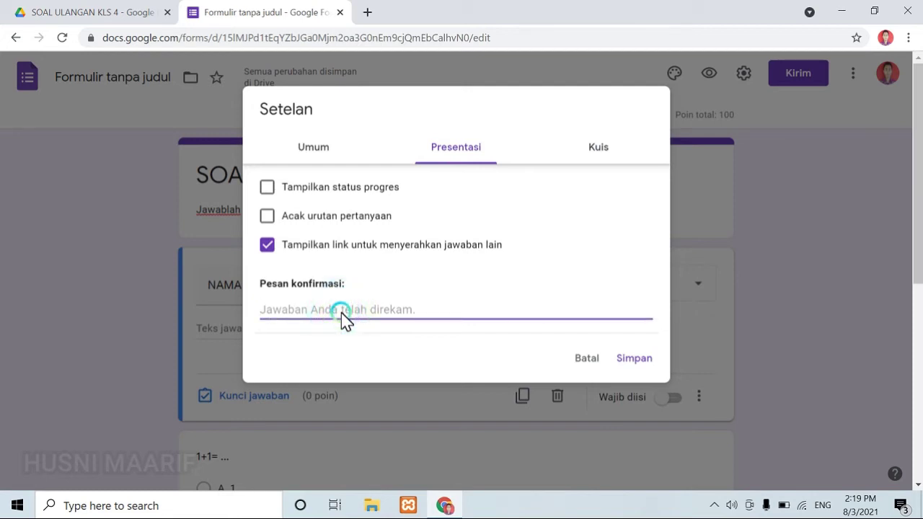
{"action": "type", "text": "tRR"}
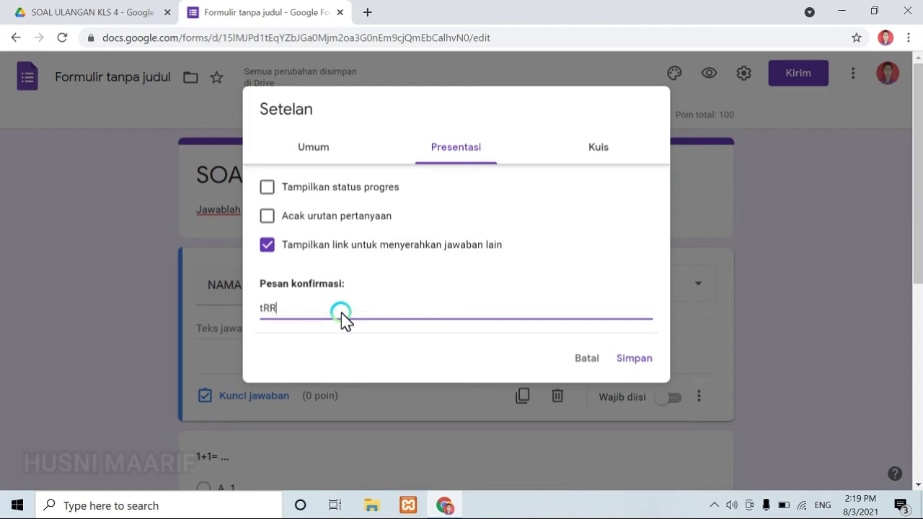
{"action": "key", "text": "BackSpace"}
{"action": "key", "text": "BackSpace"}
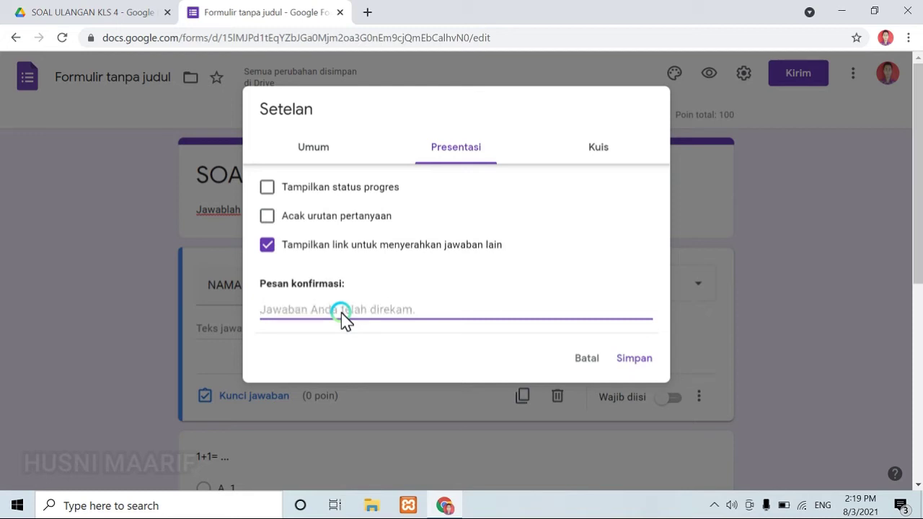
{"action": "type", "text": "Terima kasih sudah mengerjakan!"}
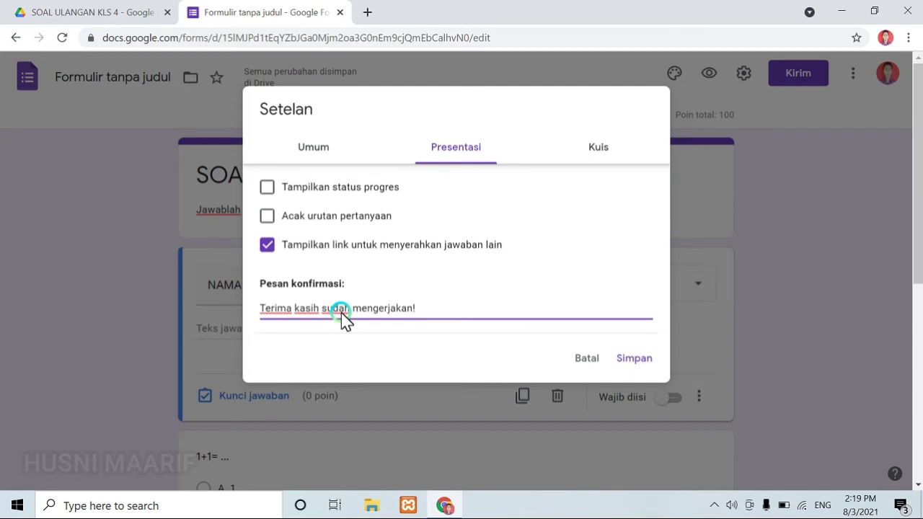
{"action": "left_click", "coordinate": [634, 361]}
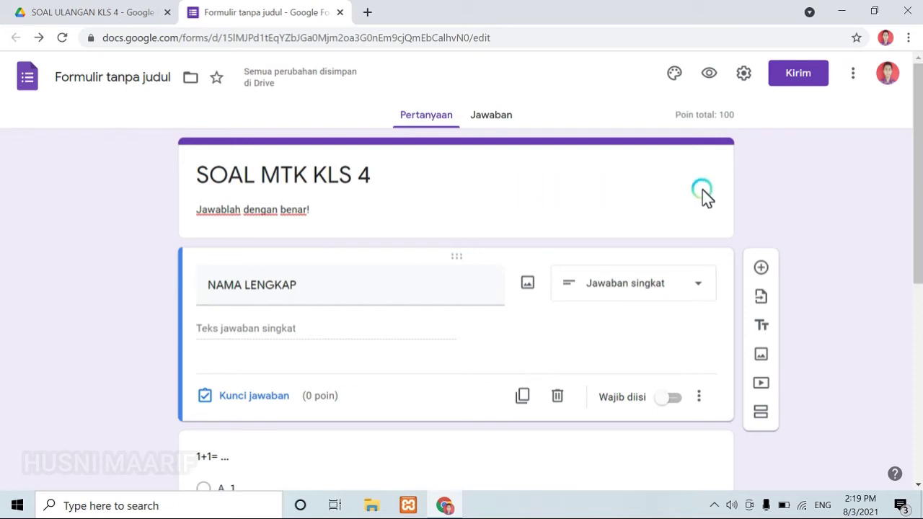
Step: Preview the form and check how the NAMA LENGKAP field and the two questions appear to respondents
{"action": "scroll", "coordinate": [410, 372], "scroll_direction": "down", "scroll_amount": 5}
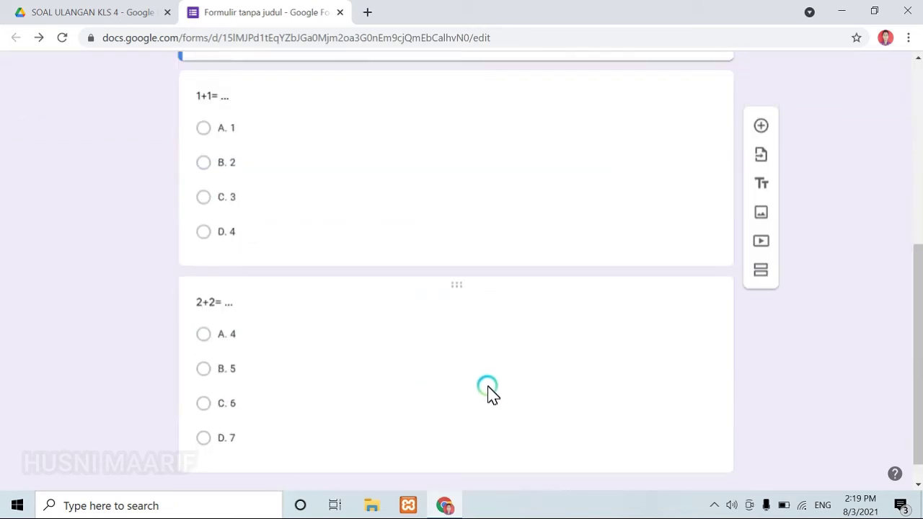
{"action": "scroll", "coordinate": [487, 390], "scroll_direction": "up", "scroll_amount": 5}
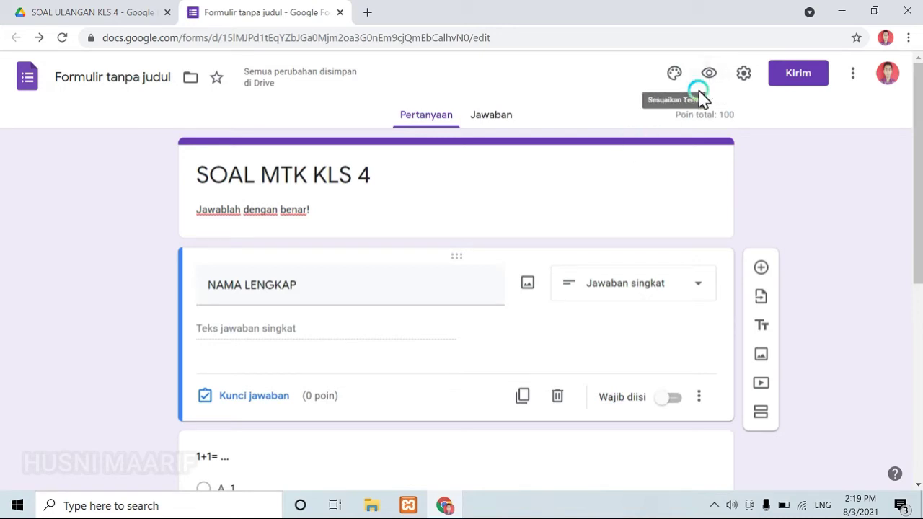
{"action": "left_click", "coordinate": [709, 74]}
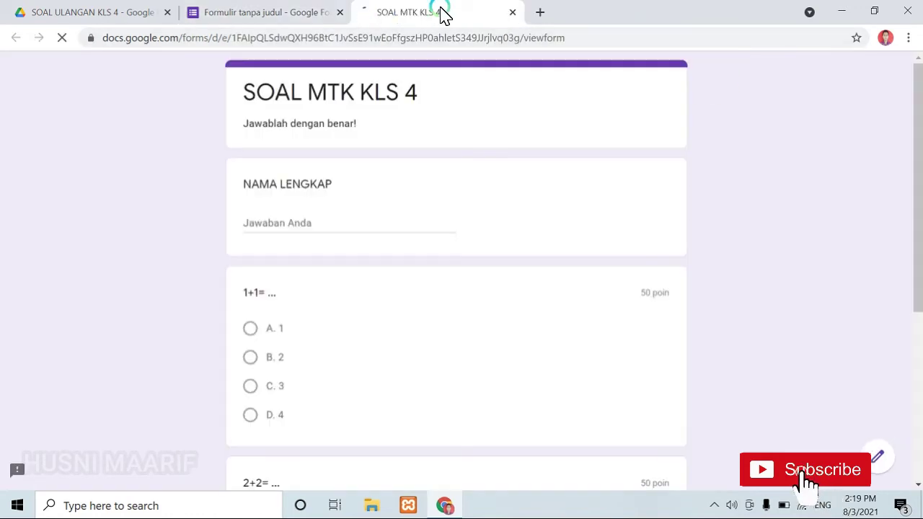
{"action": "left_click", "coordinate": [423, 12]}
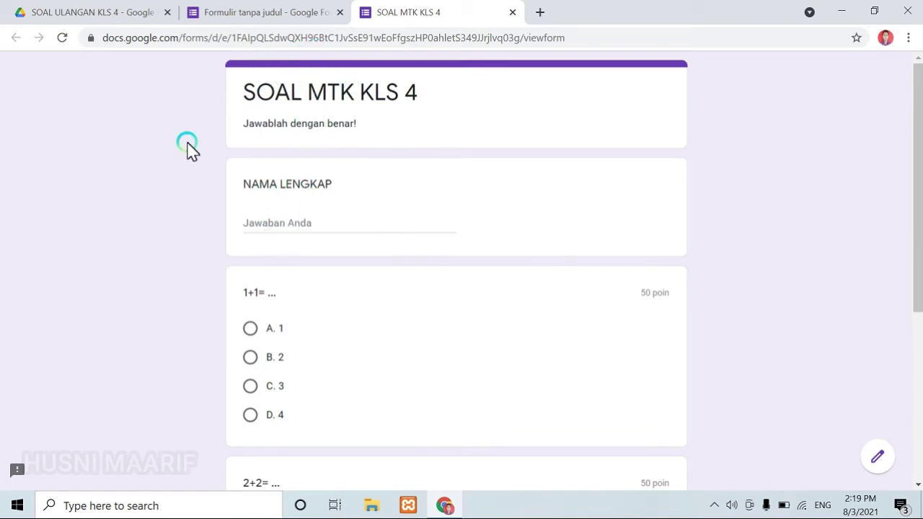
{"action": "left_click", "coordinate": [265, 225]}
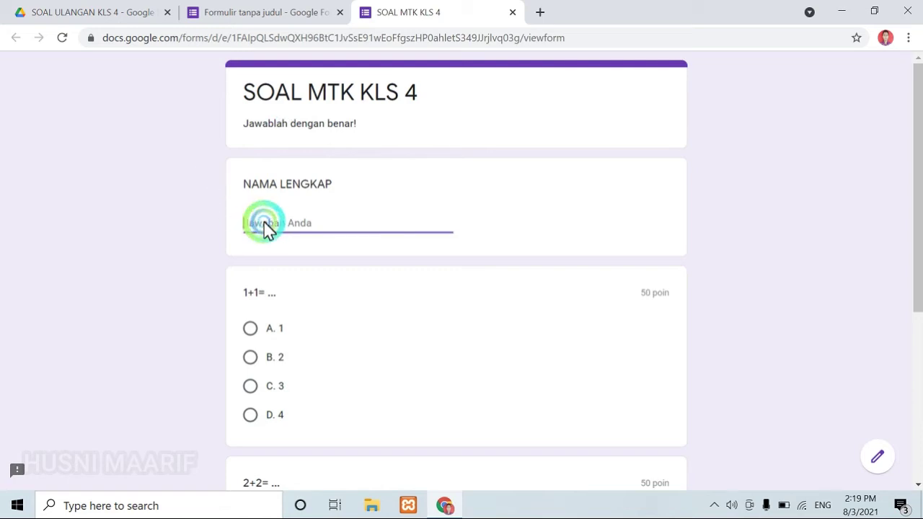
{"action": "scroll", "coordinate": [346, 274], "scroll_direction": "down", "scroll_amount": 2}
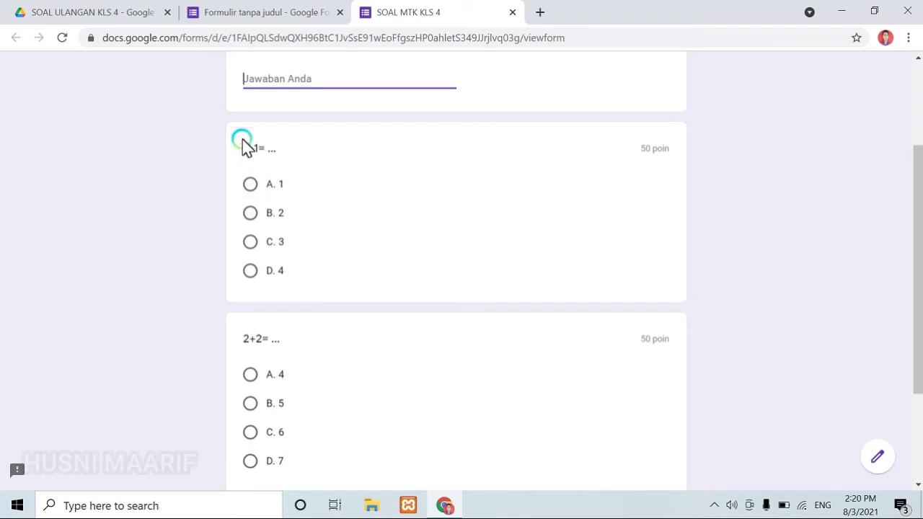
Step: Try answering the preview with "B. 2" for 1+1 and "A. 4" for 2+2, then close the preview
{"action": "left_click", "coordinate": [250, 214]}
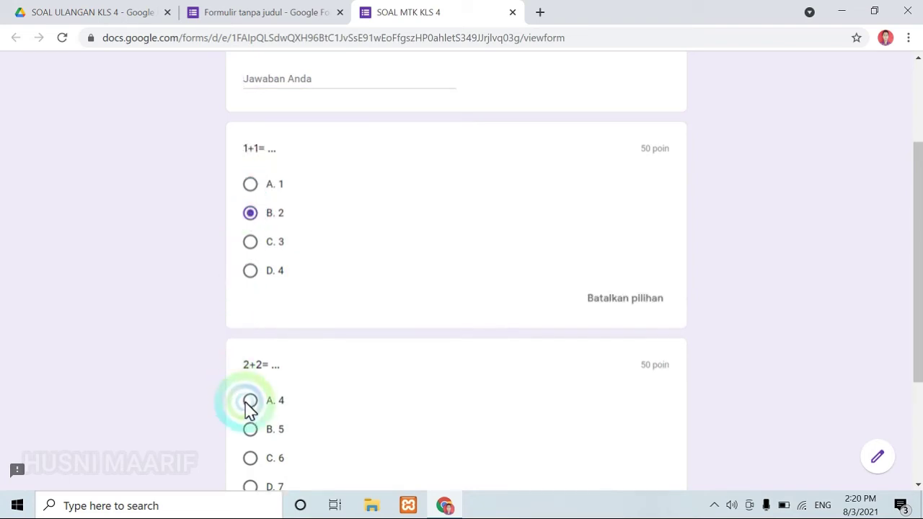
{"action": "scroll", "coordinate": [245, 382], "scroll_direction": "down", "scroll_amount": 2}
{"action": "left_click", "coordinate": [249, 256]}
{"action": "left_click", "coordinate": [248, 431]}
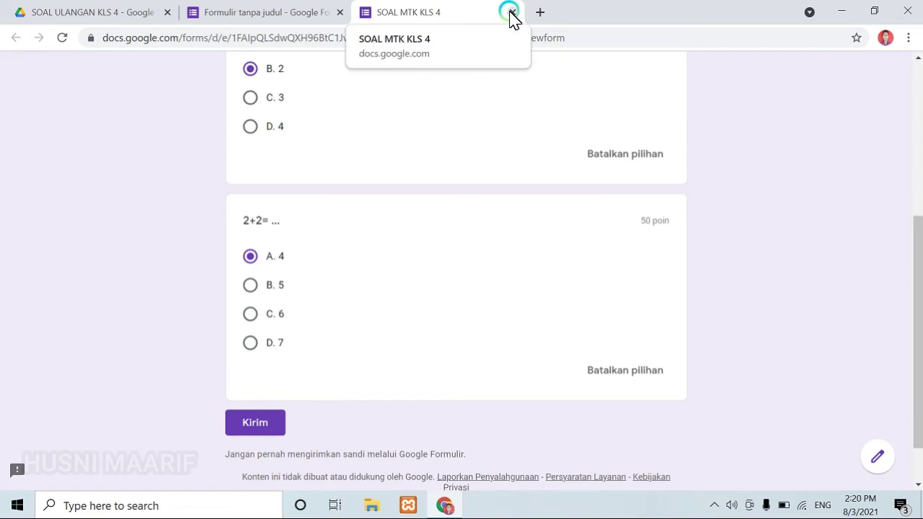
{"action": "scroll", "coordinate": [294, 230], "scroll_direction": "up", "scroll_amount": 4}
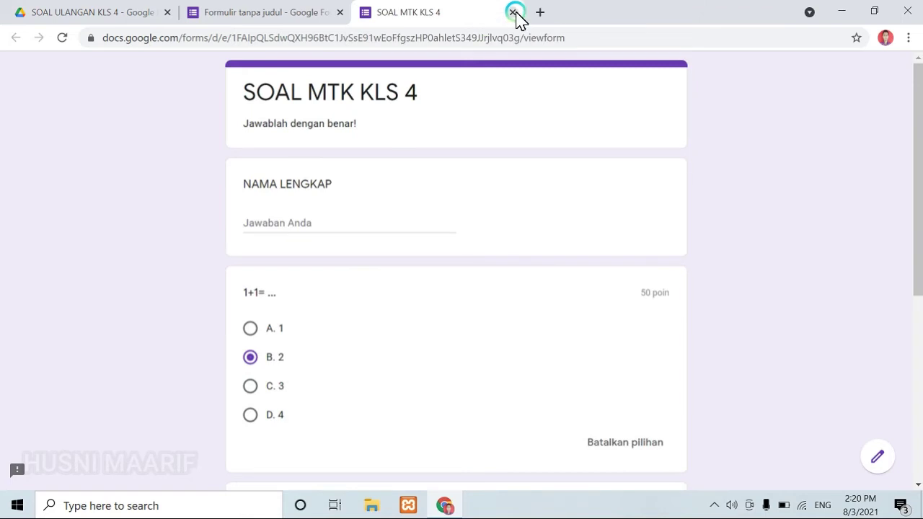
{"action": "left_click", "coordinate": [512, 13]}
{"action": "left_click", "coordinate": [537, 124]}
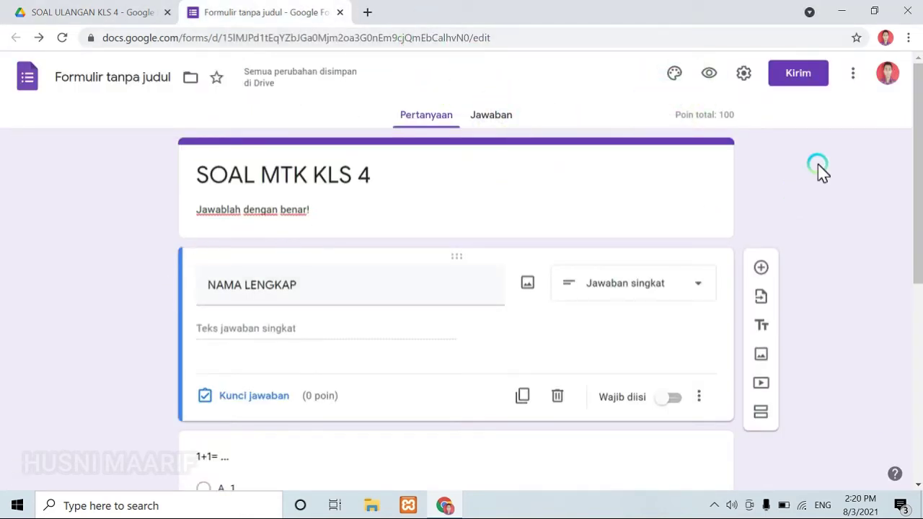
Step: Review the form's Kuis, Presentasi and Umum settings and leave them without saving
{"action": "left_click", "coordinate": [743, 78]}
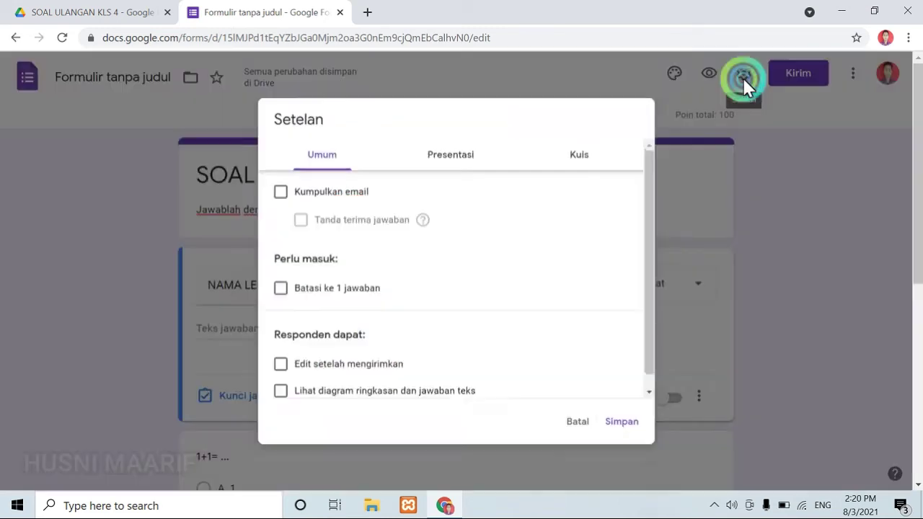
{"action": "left_click", "coordinate": [589, 151]}
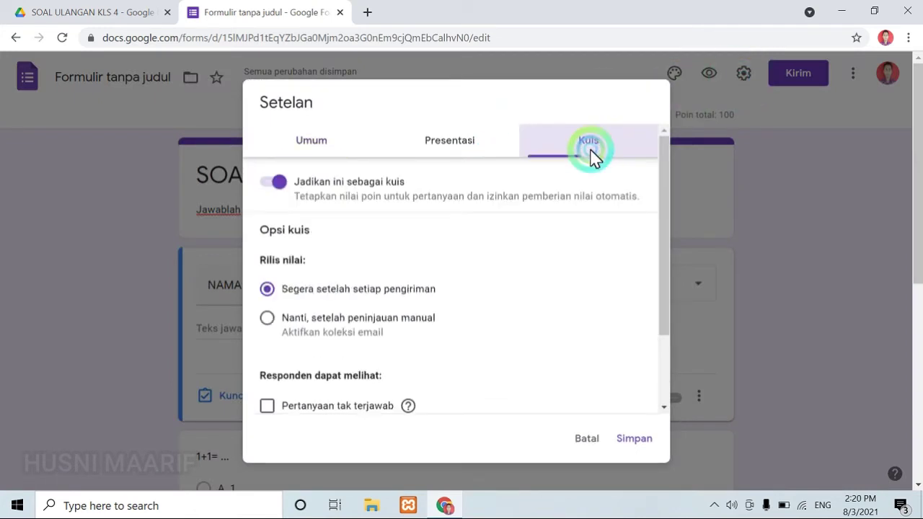
{"action": "left_click", "coordinate": [465, 147]}
{"action": "left_click", "coordinate": [328, 153]}
{"action": "left_click", "coordinate": [663, 135]}
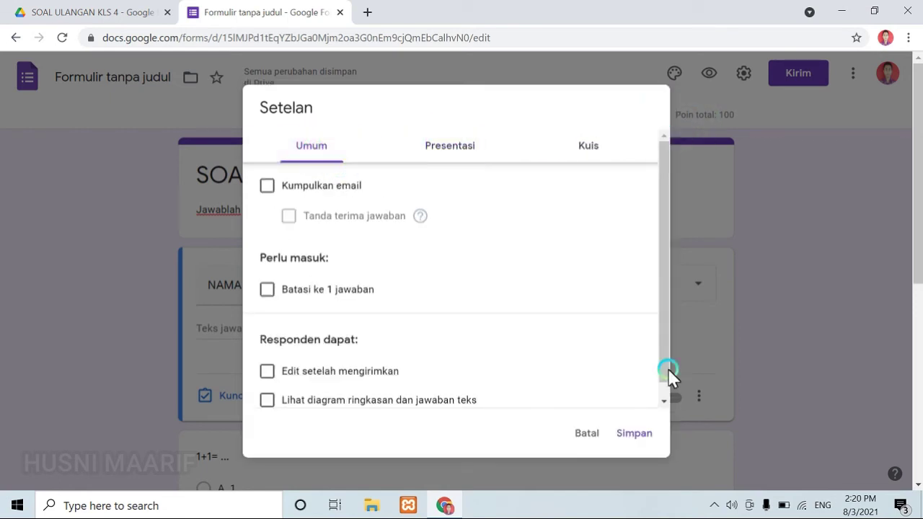
{"action": "left_click", "coordinate": [570, 441]}
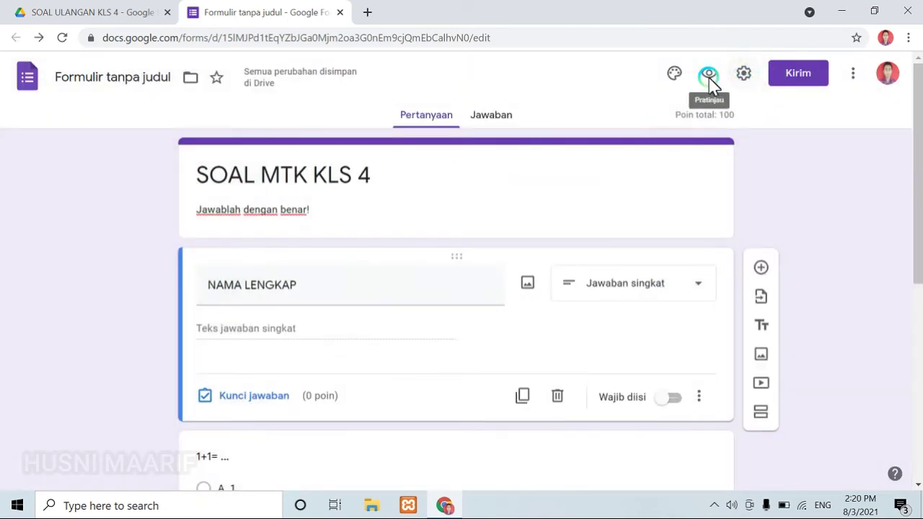
{"action": "left_click", "coordinate": [675, 77]}
{"action": "left_click", "coordinate": [743, 75]}
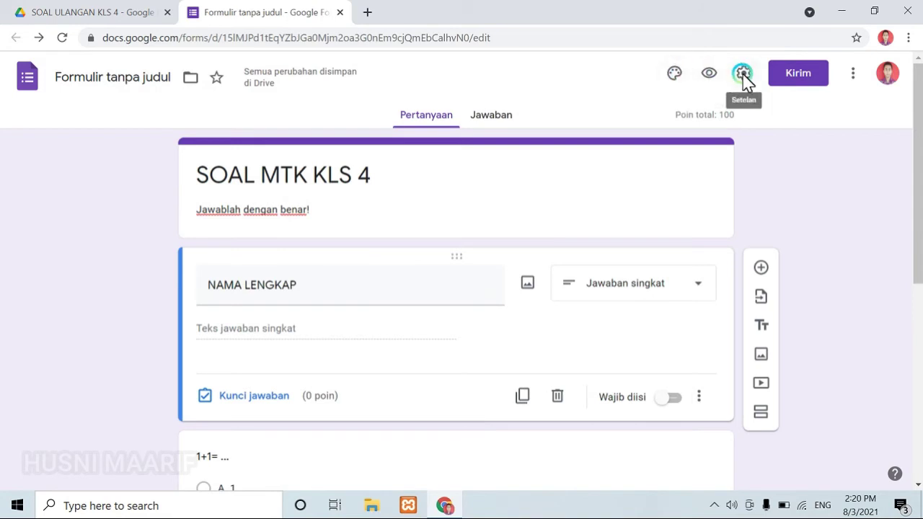
Step: Generate a shortened link for sending the form and copy it to the clipboard
{"action": "left_click", "coordinate": [807, 74]}
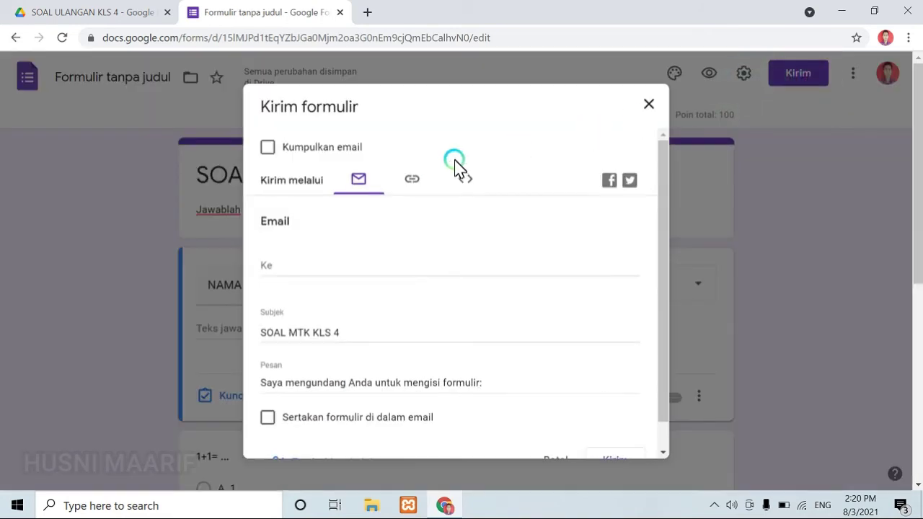
{"action": "left_click", "coordinate": [413, 184]}
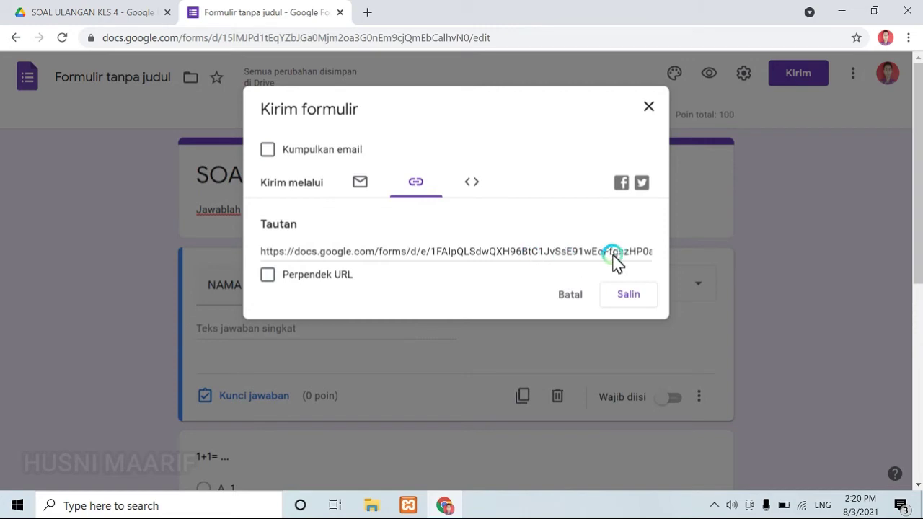
{"action": "left_click", "coordinate": [268, 276]}
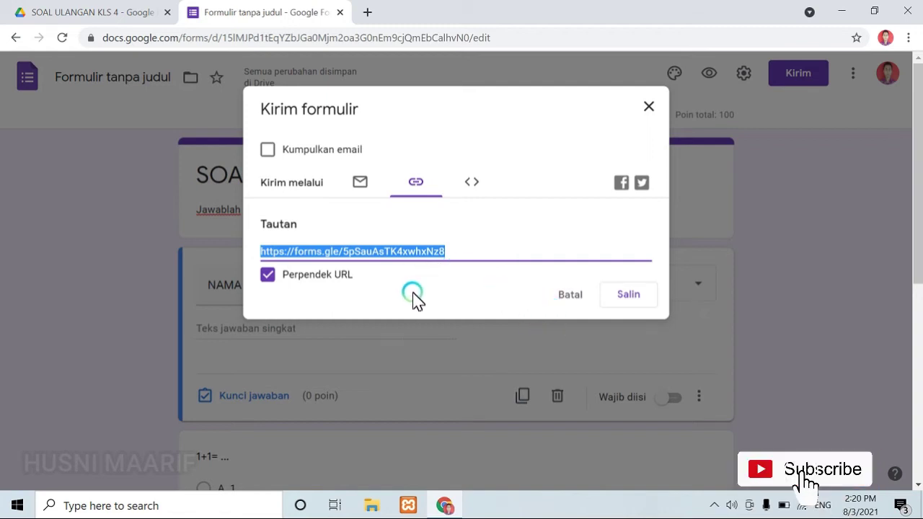
{"action": "left_click", "coordinate": [625, 295]}
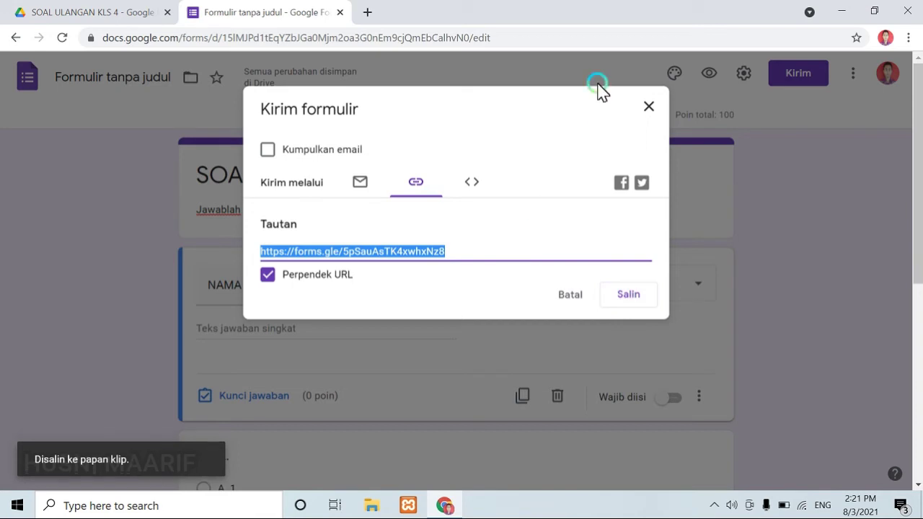
Step: Open WhatsApp Web in a new browser tab and open the chat with the contact who receives the quiz link
{"action": "left_click", "coordinate": [366, 14]}
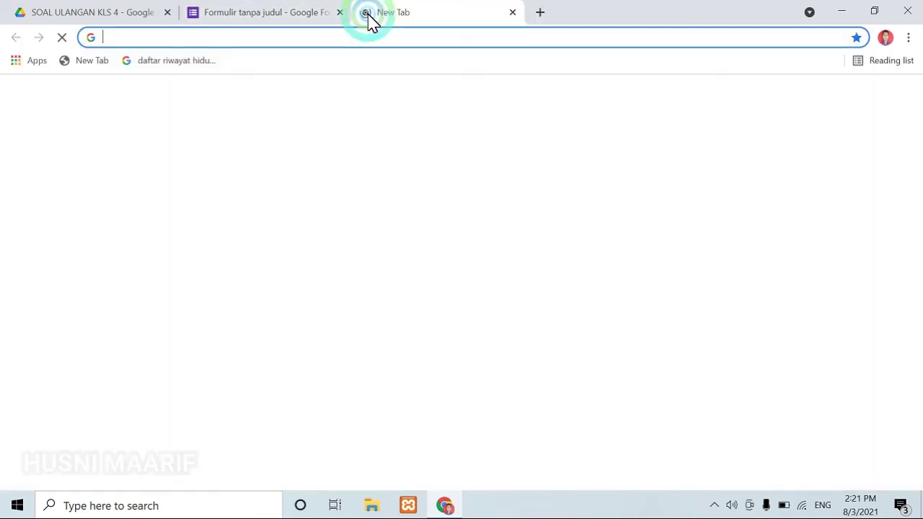
{"action": "left_click", "coordinate": [370, 363]}
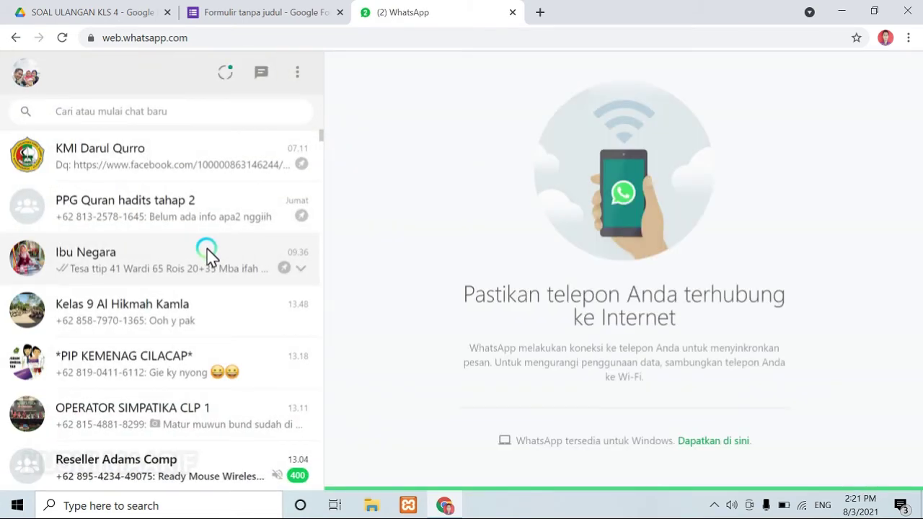
{"action": "scroll", "coordinate": [207, 252], "scroll_direction": "down", "scroll_amount": 2}
{"action": "scroll", "coordinate": [206, 256], "scroll_direction": "up", "scroll_amount": 2}
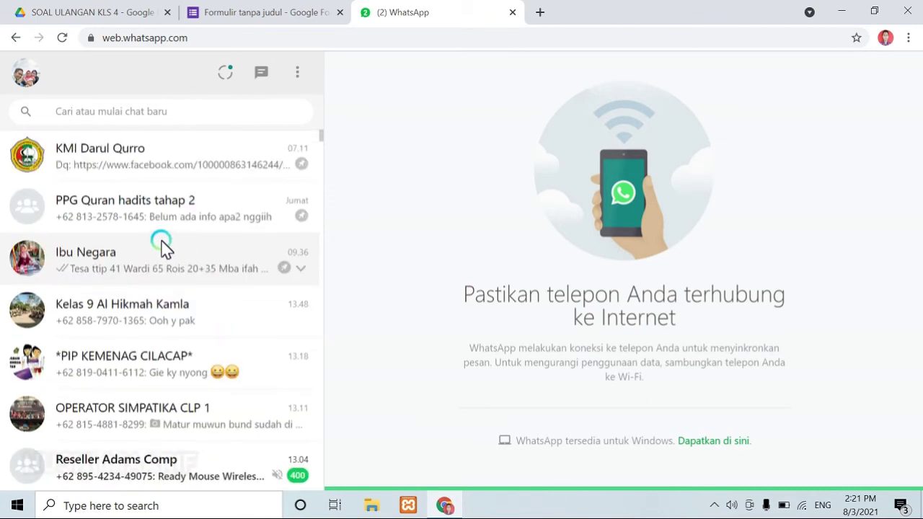
{"action": "scroll", "coordinate": [137, 244], "scroll_direction": "down", "scroll_amount": 1}
{"action": "scroll", "coordinate": [185, 326], "scroll_direction": "down", "scroll_amount": 2}
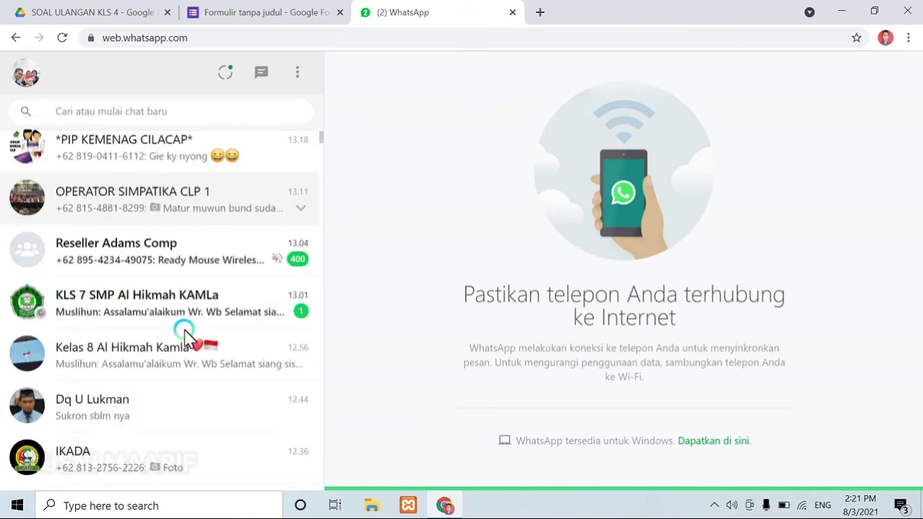
{"action": "scroll", "coordinate": [186, 333], "scroll_direction": "down", "scroll_amount": 2}
{"action": "scroll", "coordinate": [185, 339], "scroll_direction": "down", "scroll_amount": 2}
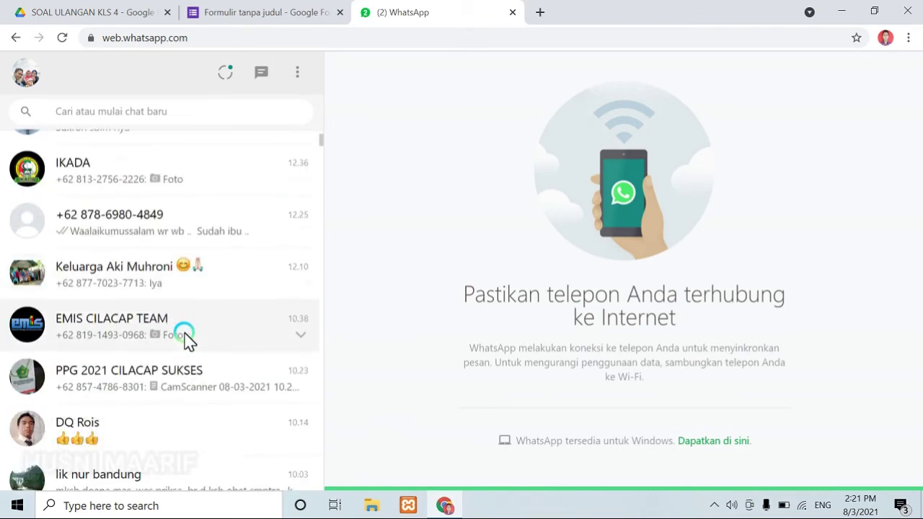
{"action": "scroll", "coordinate": [186, 339], "scroll_direction": "down", "scroll_amount": 2}
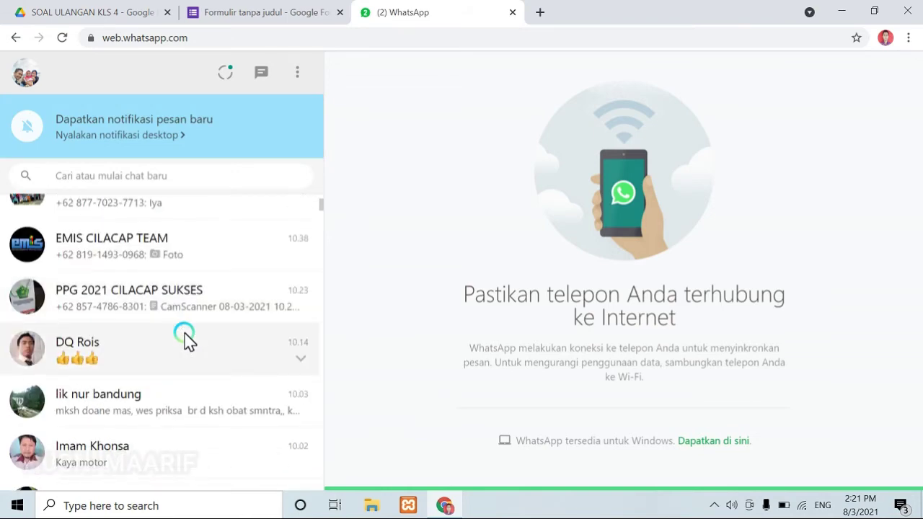
{"action": "scroll", "coordinate": [186, 335], "scroll_direction": "up", "scroll_amount": 5}
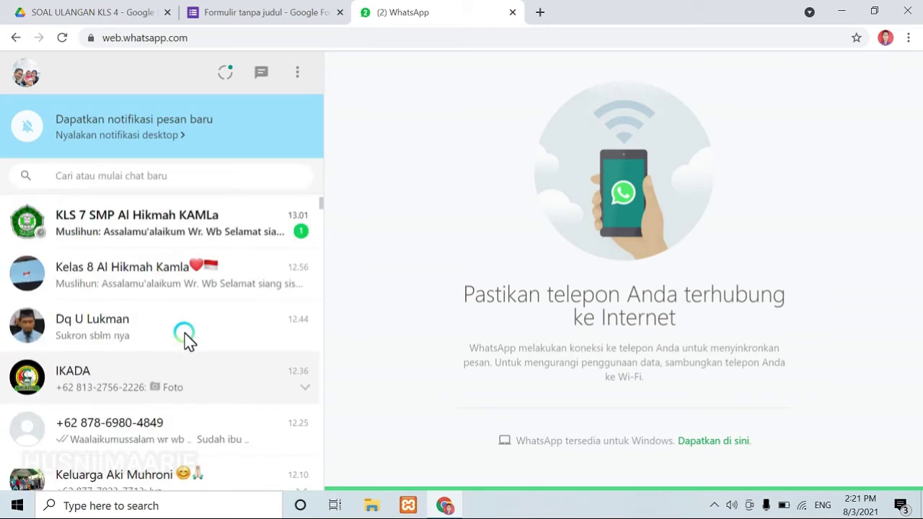
{"action": "scroll", "coordinate": [164, 342], "scroll_direction": "down", "scroll_amount": 4}
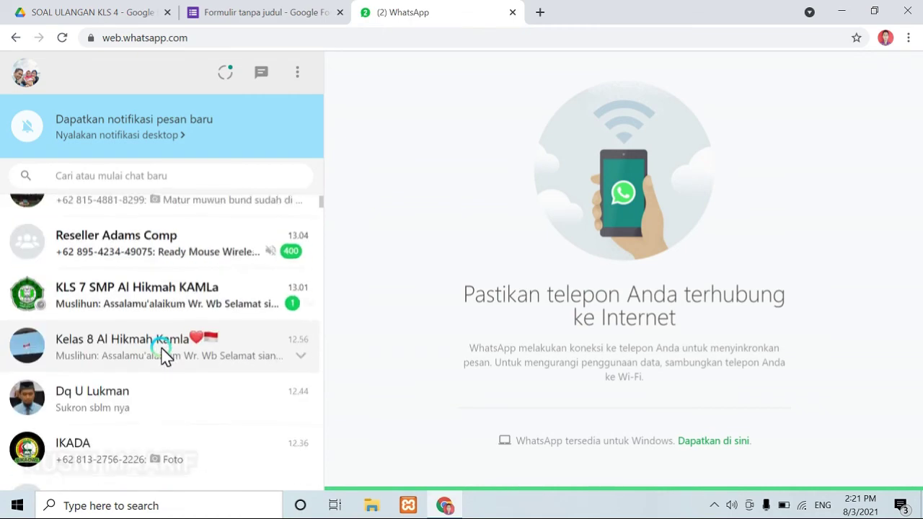
{"action": "scroll", "coordinate": [165, 354], "scroll_direction": "up", "scroll_amount": 3}
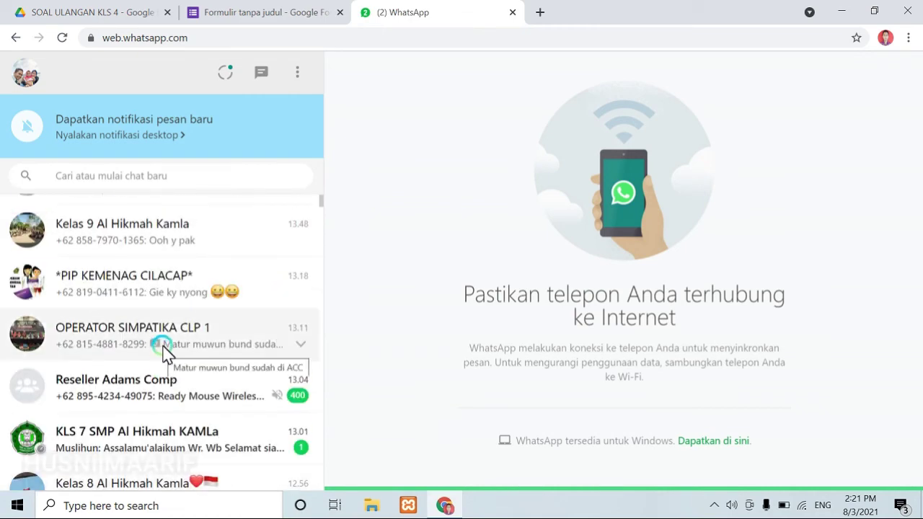
{"action": "scroll", "coordinate": [164, 351], "scroll_direction": "down", "scroll_amount": 5}
{"action": "scroll", "coordinate": [164, 351], "scroll_direction": "down", "scroll_amount": 6}
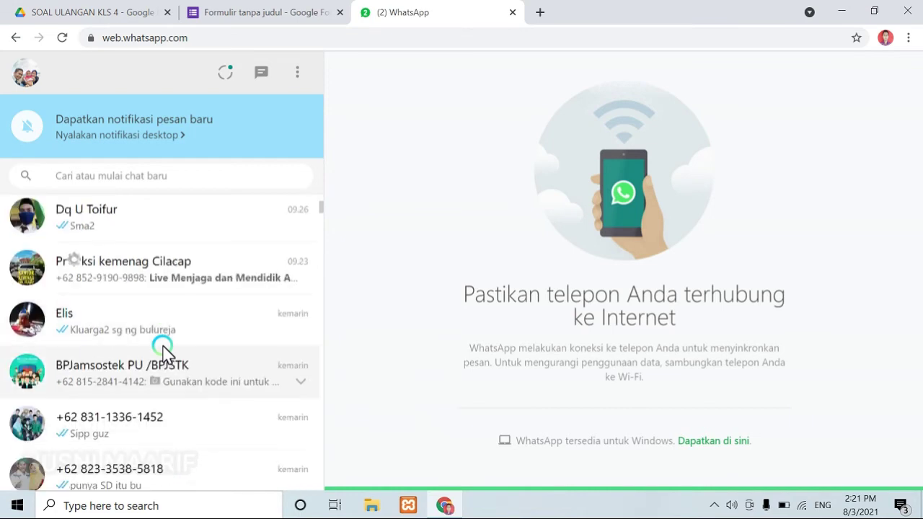
{"action": "left_click", "coordinate": [168, 328]}
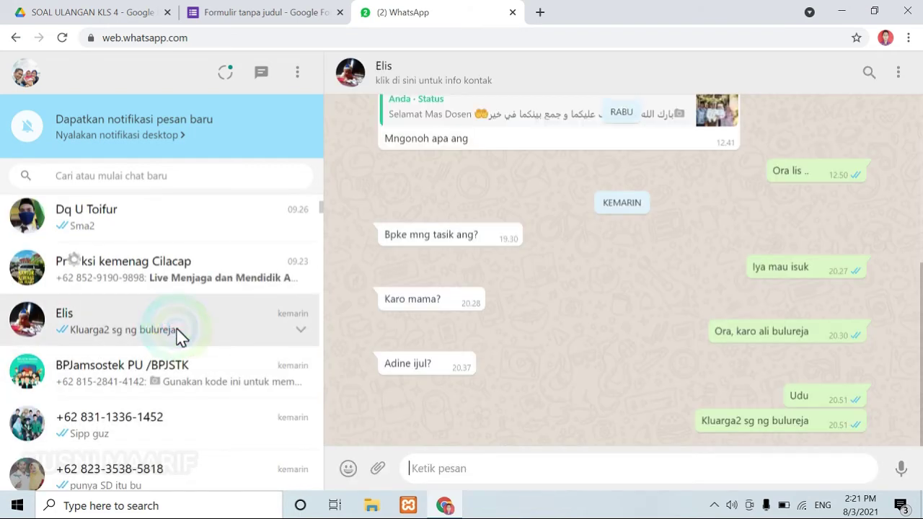
Step: Write the message "TUGAS HARI SENIN, 2/8/2021" with "Kerjakan soal pada link berikut :" on a second line
{"action": "left_click", "coordinate": [460, 471]}
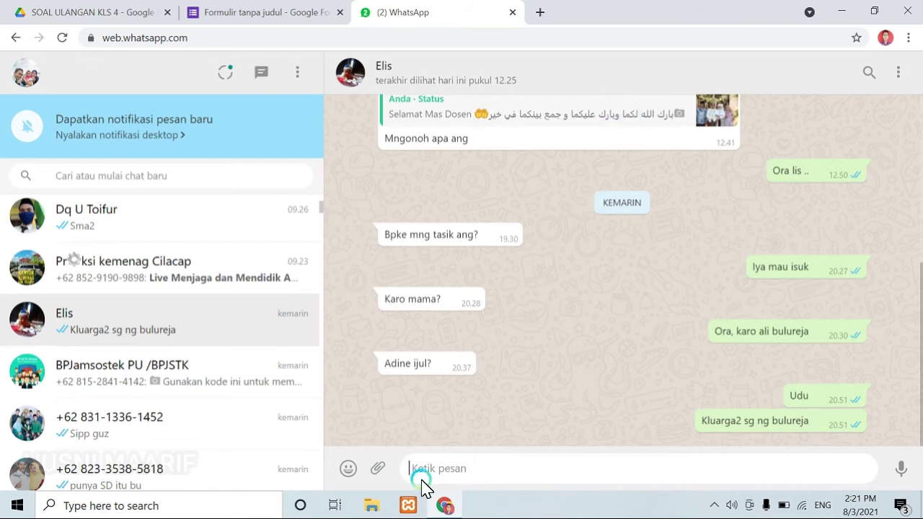
{"action": "type", "text": "TUGAS HARI SENI"}
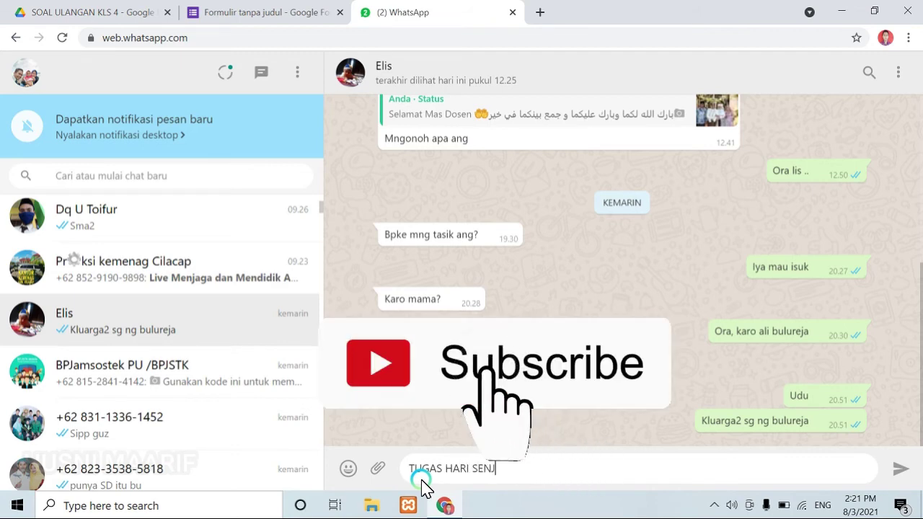
{"action": "type", "text": "N"}
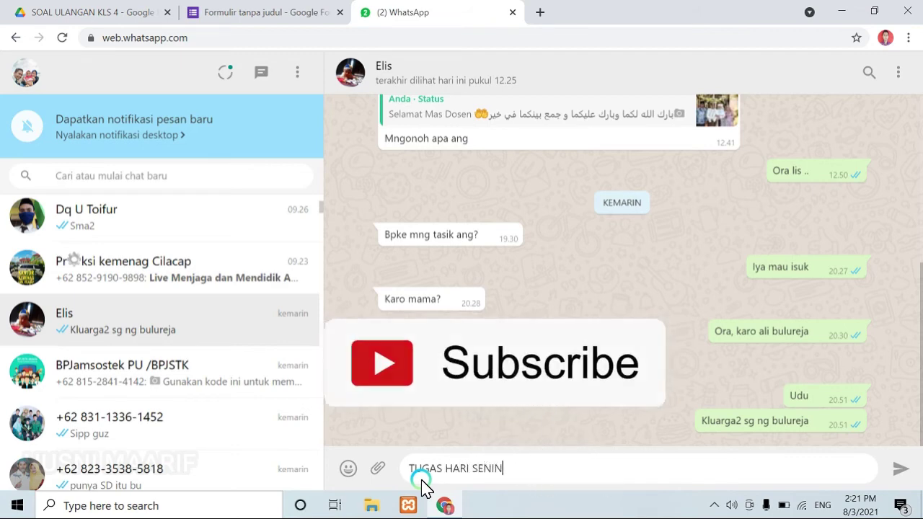
{"action": "type", "text": ", 2/8/2021"}
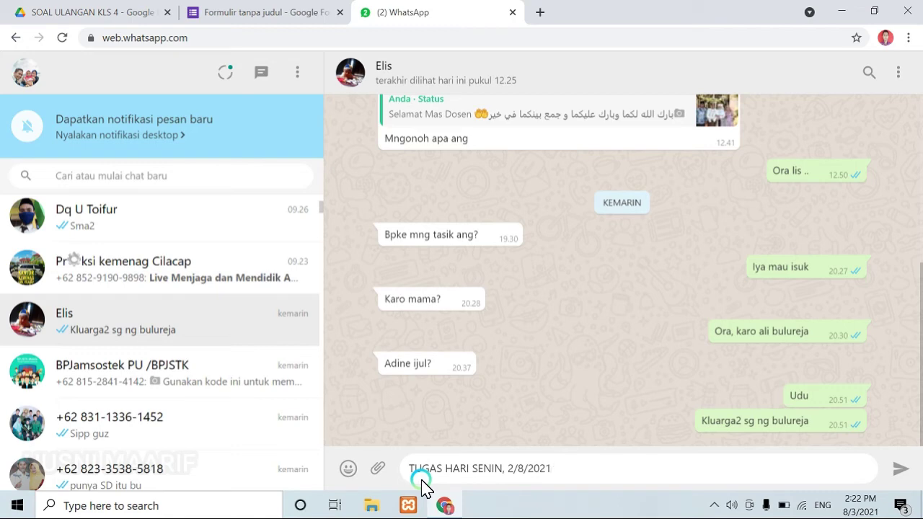
{"action": "key", "text": "shift+Return"}
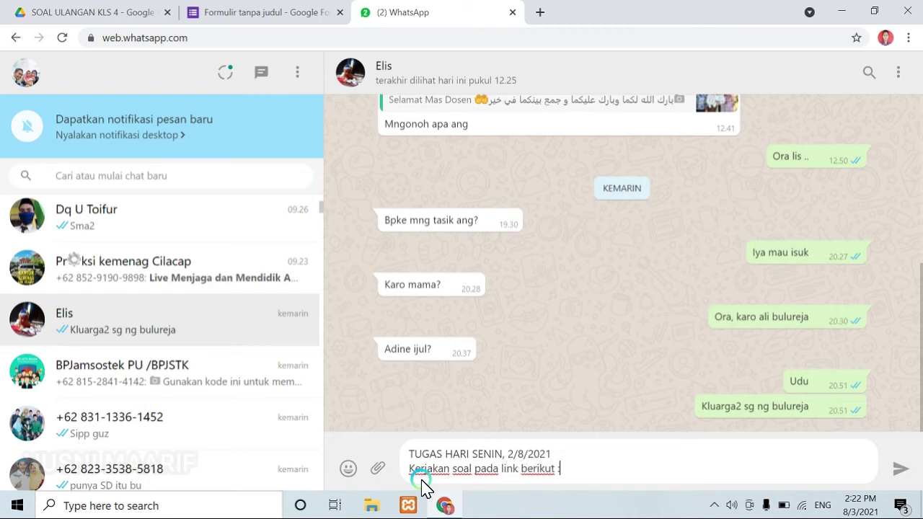
{"action": "type", "text": "https://forms.gle/5pSauAsTK4xwhxNz8"}
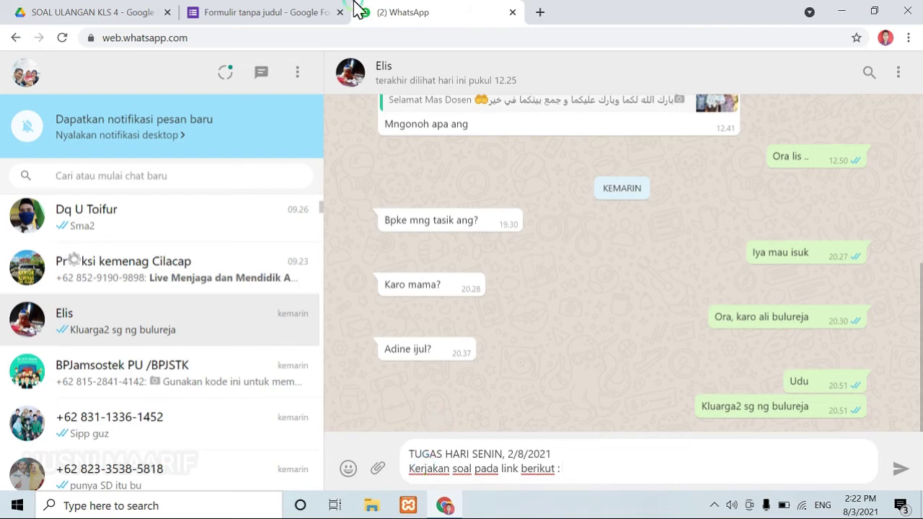
Step: Copy the shortened link from the Google Forms send dialog into the end of the WhatsApp message and send it
{"action": "left_click", "coordinate": [288, 10]}
{"action": "left_click", "coordinate": [625, 295]}
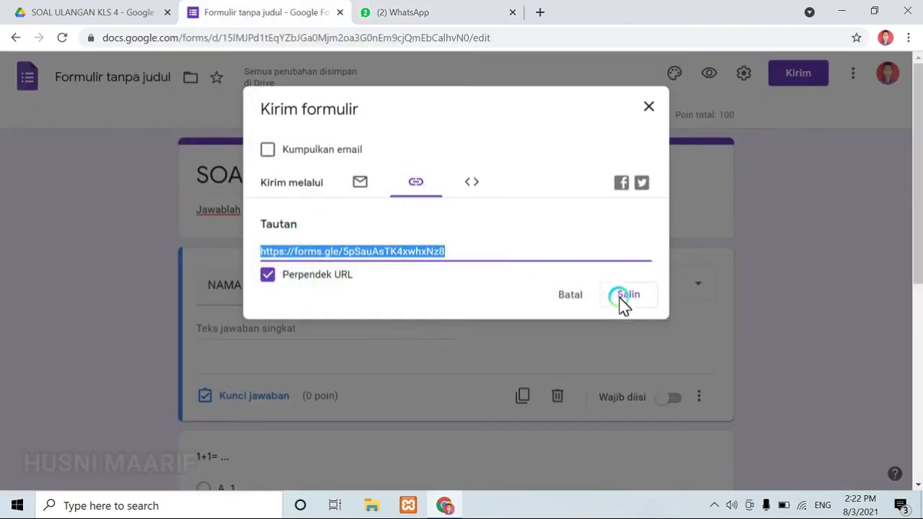
{"action": "left_click", "coordinate": [433, 12]}
{"action": "left_click", "coordinate": [587, 478]}
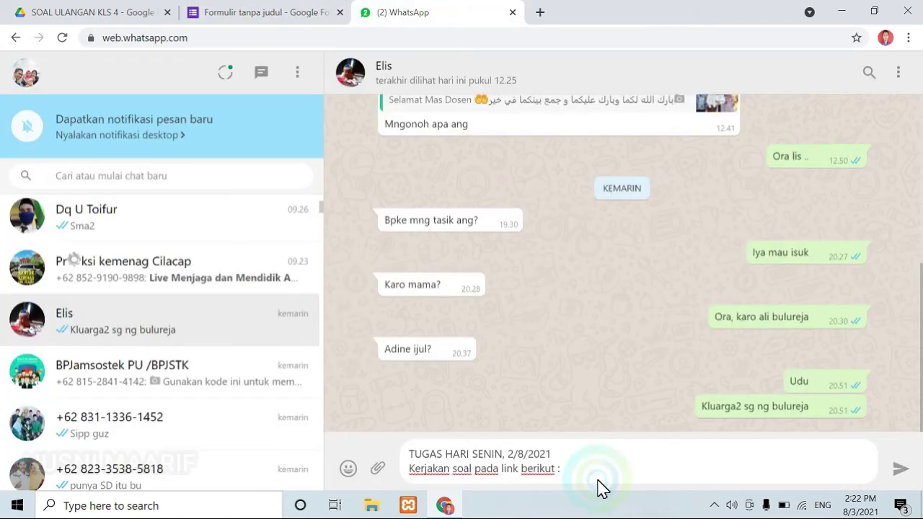
{"action": "right_click", "coordinate": [582, 470]}
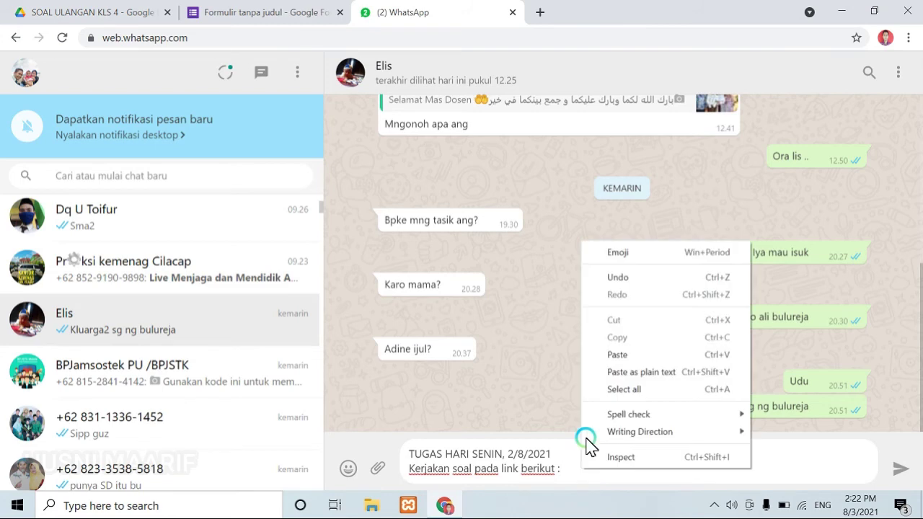
{"action": "left_click", "coordinate": [618, 354]}
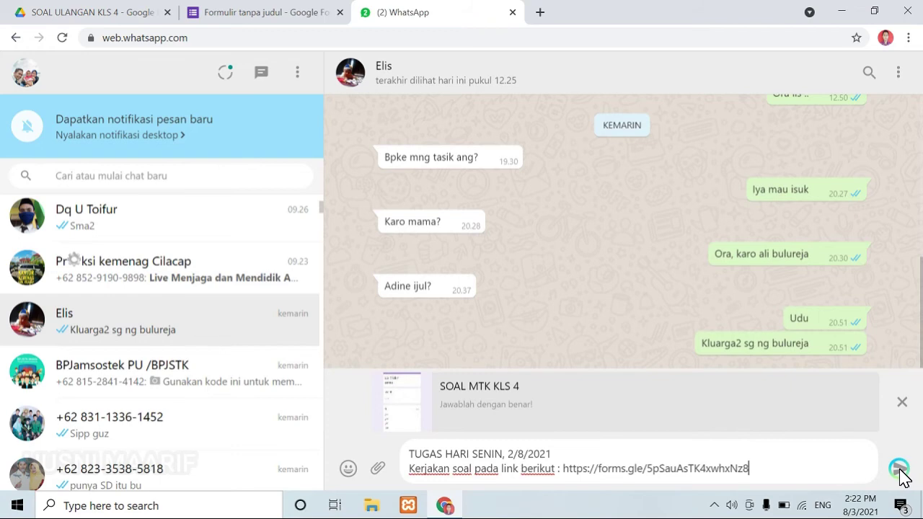
{"action": "left_click", "coordinate": [900, 470]}
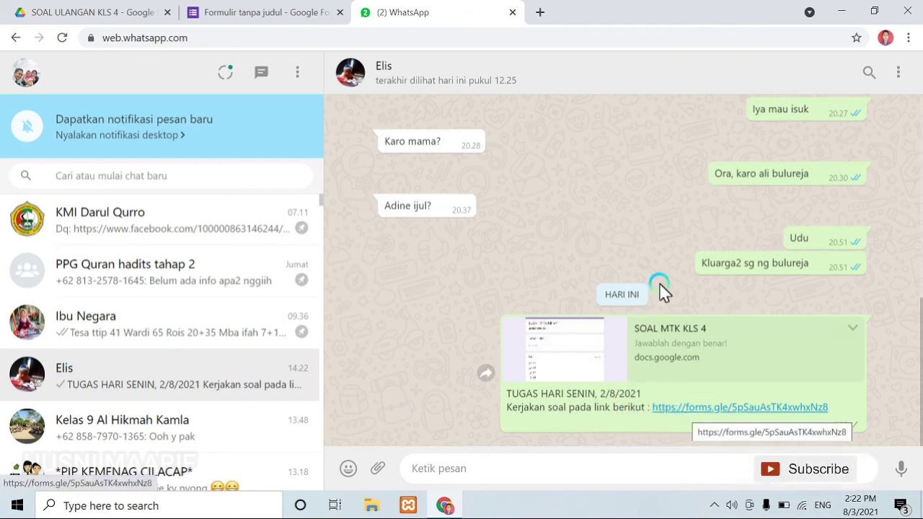
Step: Open the quiz from the link in the sent message and enter the student's full name in NAMA LENGKAP
{"action": "left_click", "coordinate": [699, 408]}
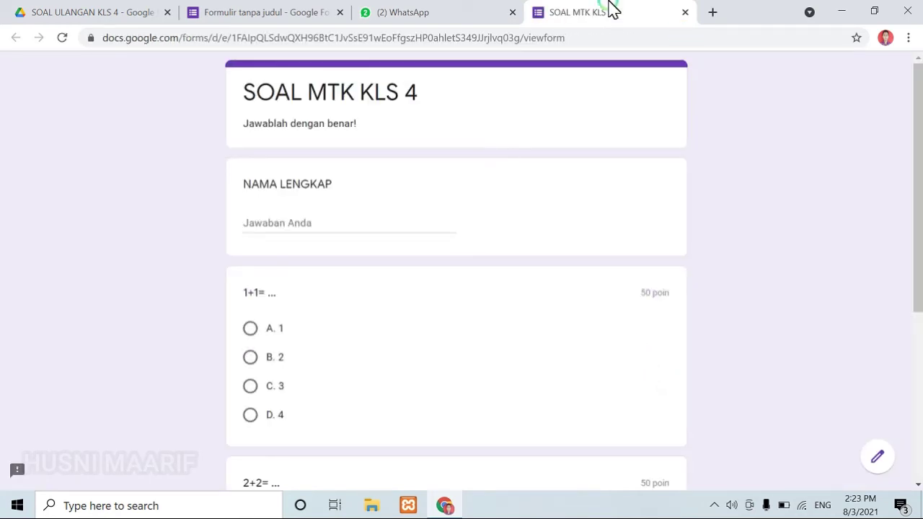
{"action": "left_click", "coordinate": [322, 229]}
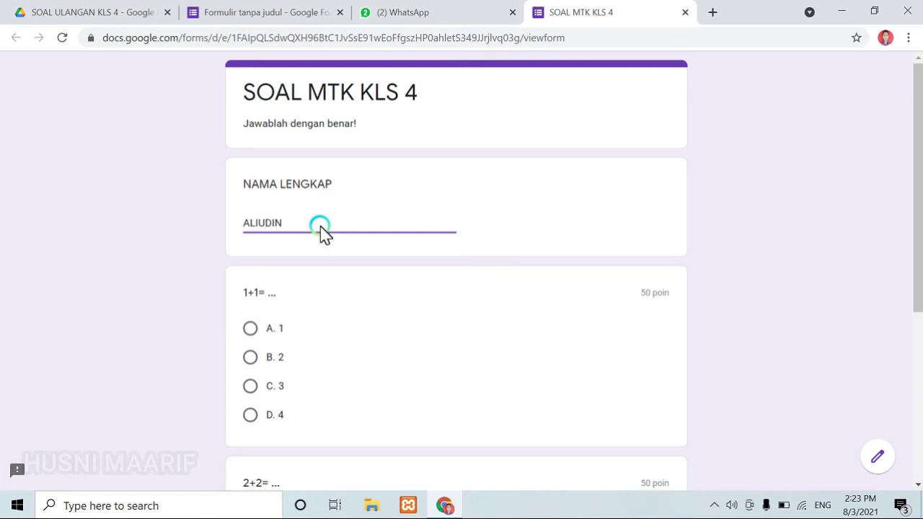
{"action": "left_click", "coordinate": [177, 274]}
Step: Answer the quiz with "B. 2" for 1+1 and "A. 4" for 2+2
{"action": "scroll", "coordinate": [214, 304], "scroll_direction": "down", "scroll_amount": 1}
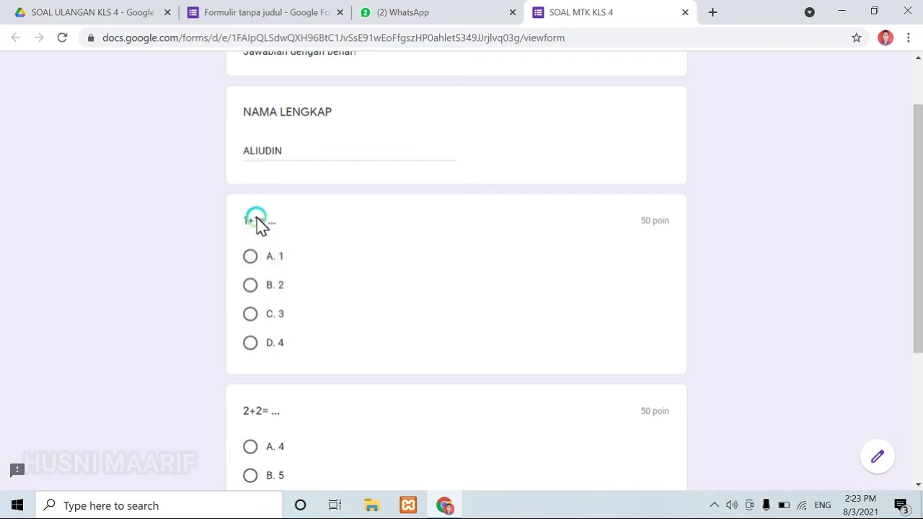
{"action": "left_click", "coordinate": [250, 288]}
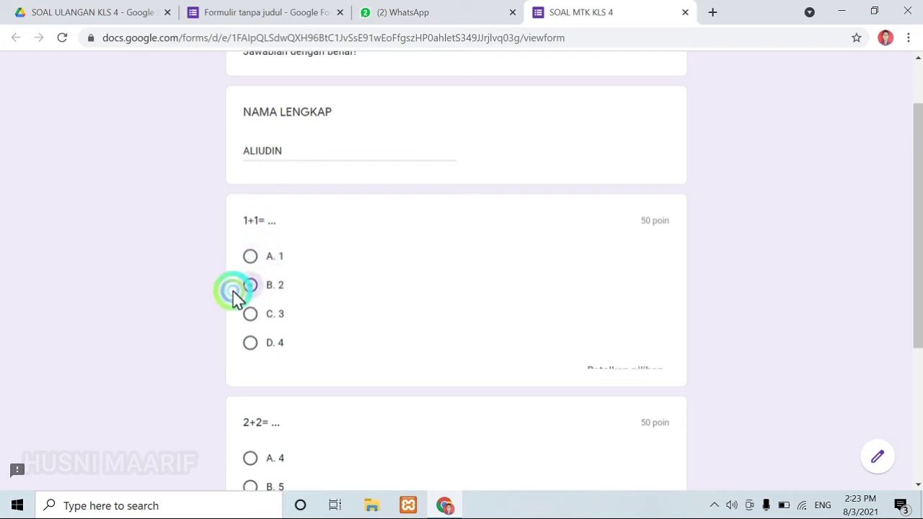
{"action": "scroll", "coordinate": [192, 310], "scroll_direction": "down", "scroll_amount": 3}
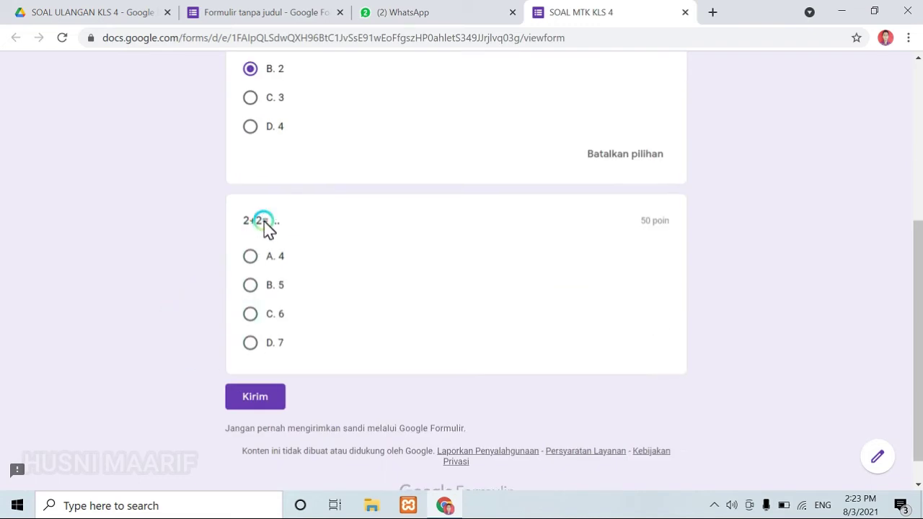
{"action": "scroll", "coordinate": [254, 231], "scroll_direction": "up", "scroll_amount": 2}
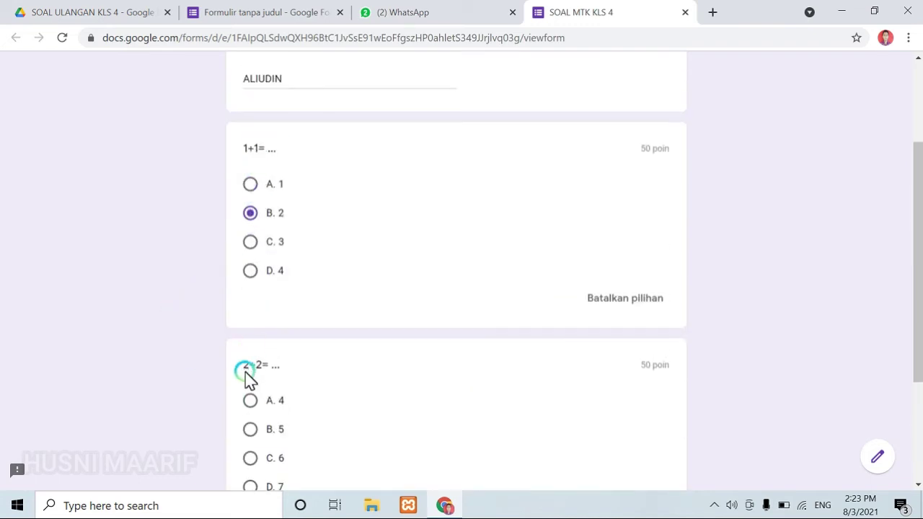
{"action": "scroll", "coordinate": [245, 371], "scroll_direction": "down", "scroll_amount": 2}
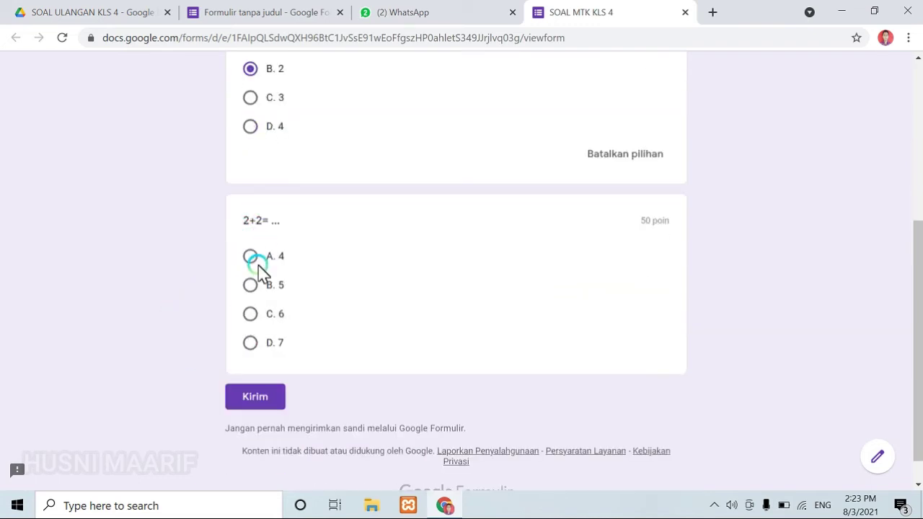
{"action": "left_click", "coordinate": [250, 258]}
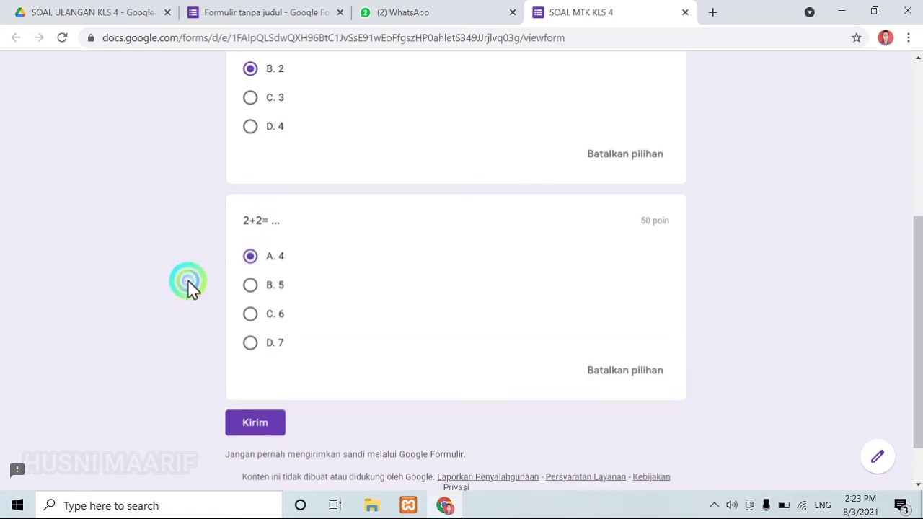
Step: Recheck the selected answers to both questions and submit the quiz
{"action": "scroll", "coordinate": [190, 282], "scroll_direction": "up", "scroll_amount": 2}
{"action": "scroll", "coordinate": [244, 353], "scroll_direction": "down", "scroll_amount": 2}
{"action": "scroll", "coordinate": [280, 231], "scroll_direction": "up", "scroll_amount": 1}
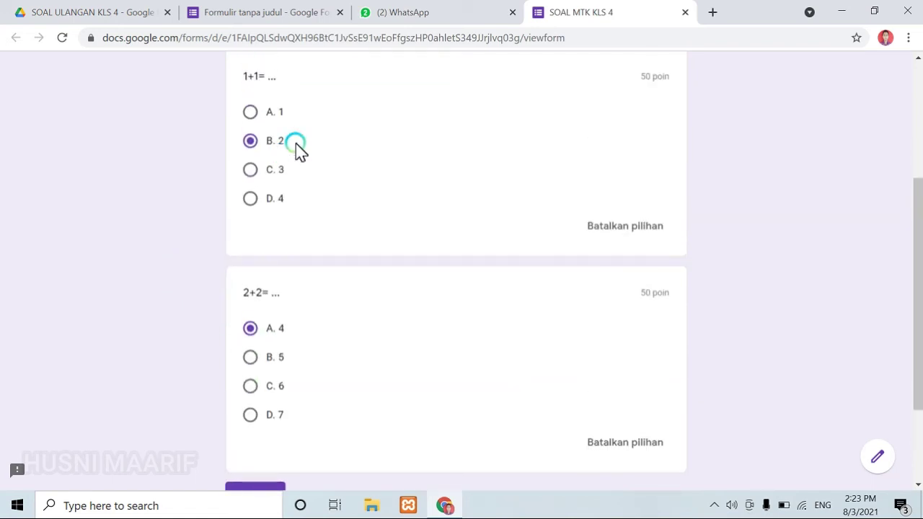
{"action": "scroll", "coordinate": [250, 386], "scroll_direction": "down", "scroll_amount": 2}
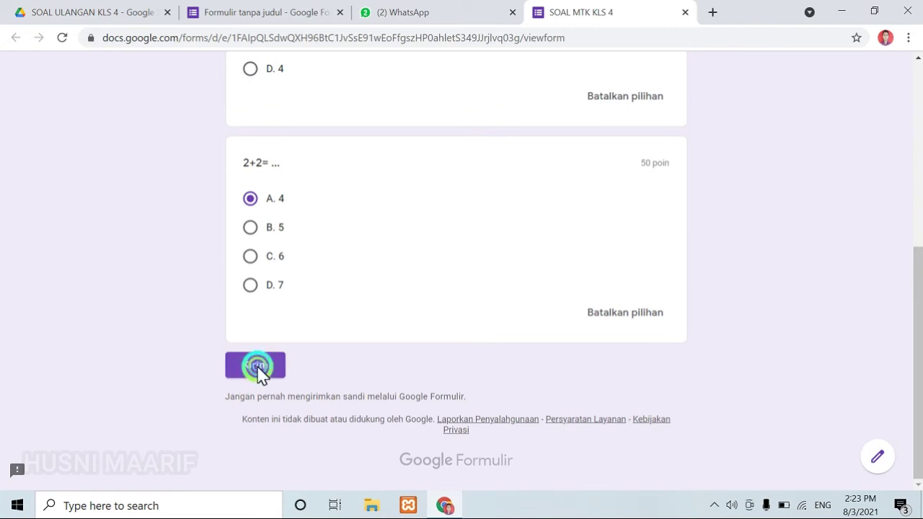
{"action": "left_click", "coordinate": [257, 365]}
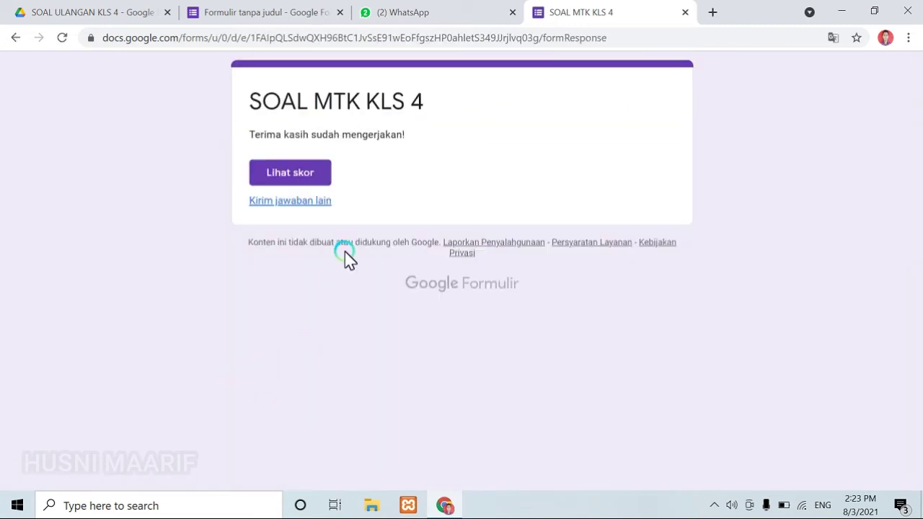
Step: Open the score of the submitted quiz and examine the points awarded for each question
{"action": "left_click", "coordinate": [301, 177]}
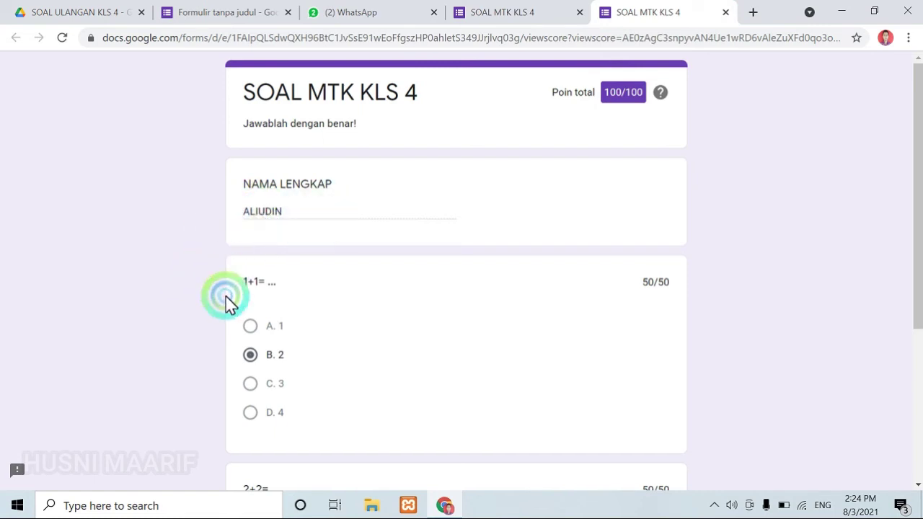
{"action": "scroll", "coordinate": [226, 284], "scroll_direction": "down", "scroll_amount": 2}
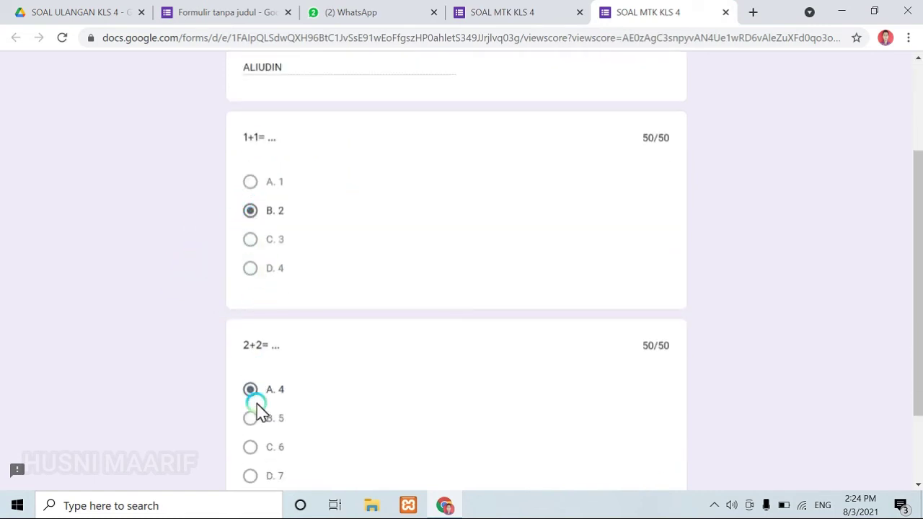
Step: Recheck the points awarded for both answers, and close the score page and the quiz's confirmation page
{"action": "scroll", "coordinate": [257, 412], "scroll_direction": "down", "scroll_amount": 2}
{"action": "scroll", "coordinate": [257, 322], "scroll_direction": "up", "scroll_amount": 1}
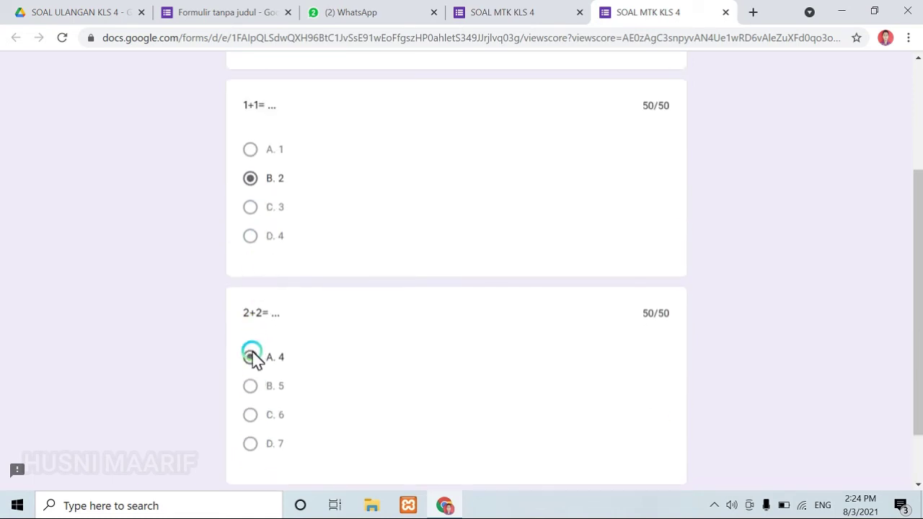
{"action": "scroll", "coordinate": [217, 354], "scroll_direction": "up", "scroll_amount": 3}
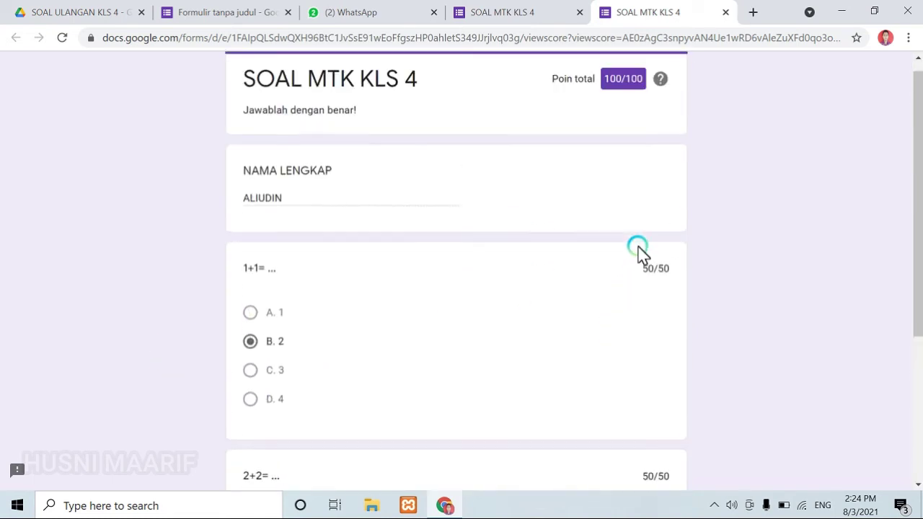
{"action": "left_click", "coordinate": [726, 13]}
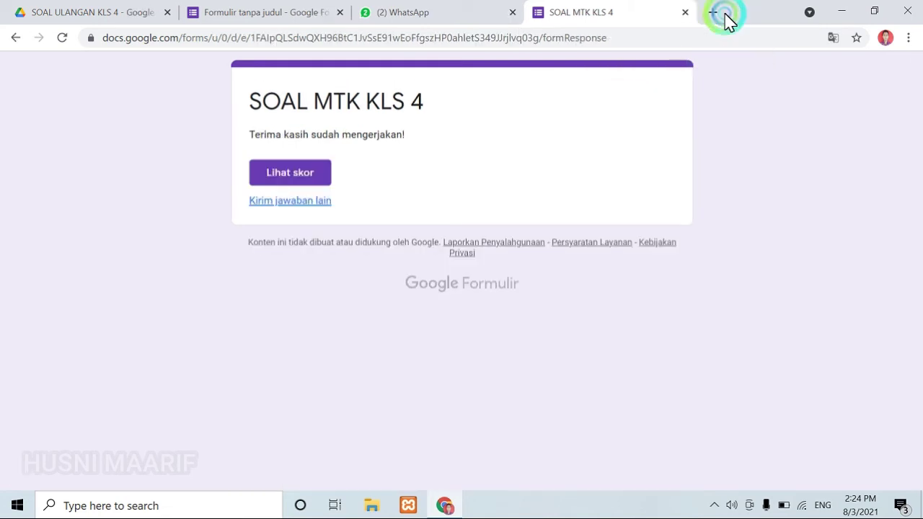
{"action": "left_click", "coordinate": [686, 13]}
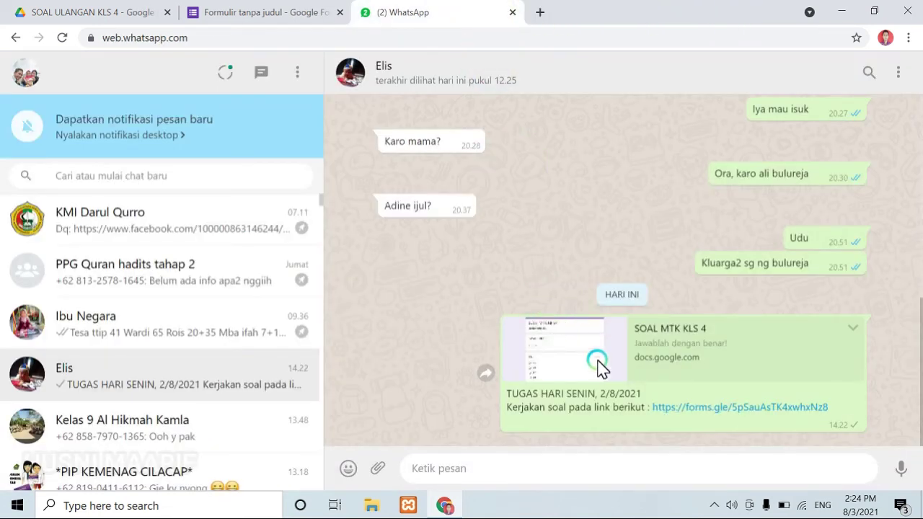
Step: Reopen the quiz from the link in the sent message and enter a second student's name in NAMA LENGKAP
{"action": "left_click", "coordinate": [688, 412]}
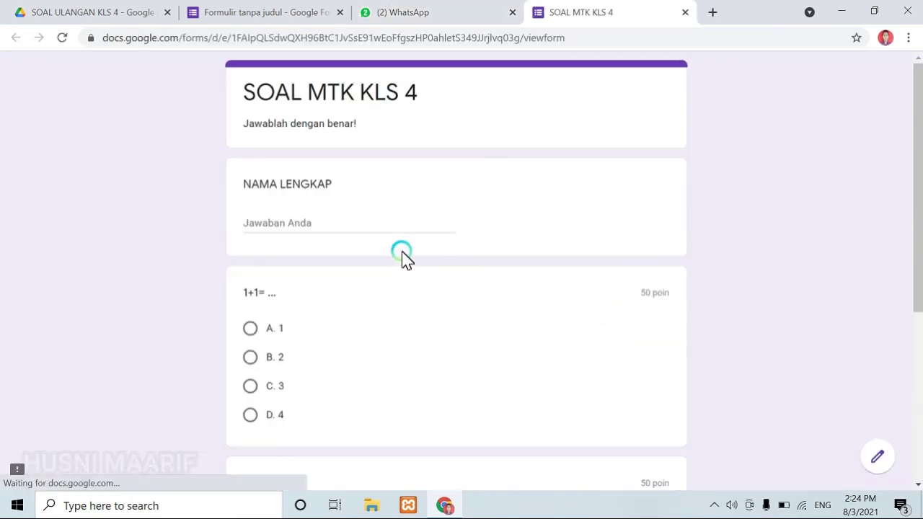
{"action": "left_click", "coordinate": [326, 231]}
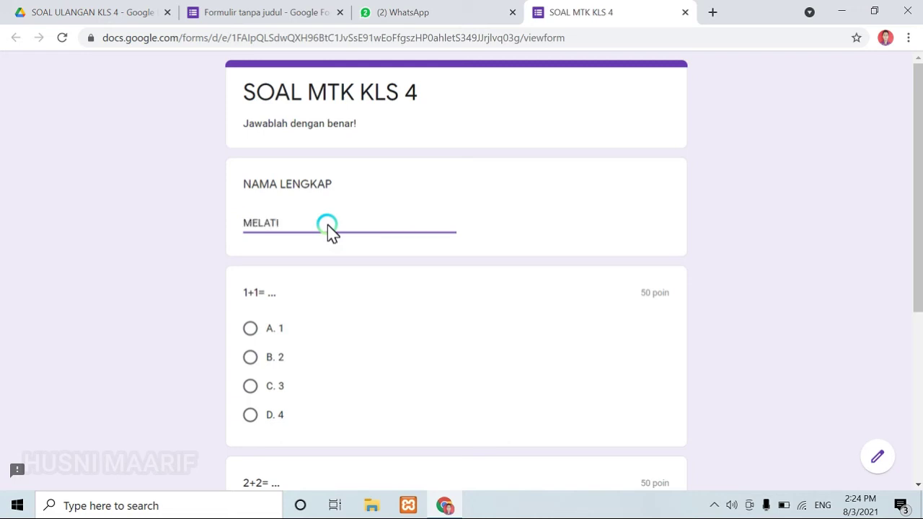
{"action": "left_click", "coordinate": [148, 339]}
Step: Answer the second attempt with "A. 1" for 1+1 and "A. 4" for 2+2
{"action": "scroll", "coordinate": [180, 332], "scroll_direction": "down", "scroll_amount": 1}
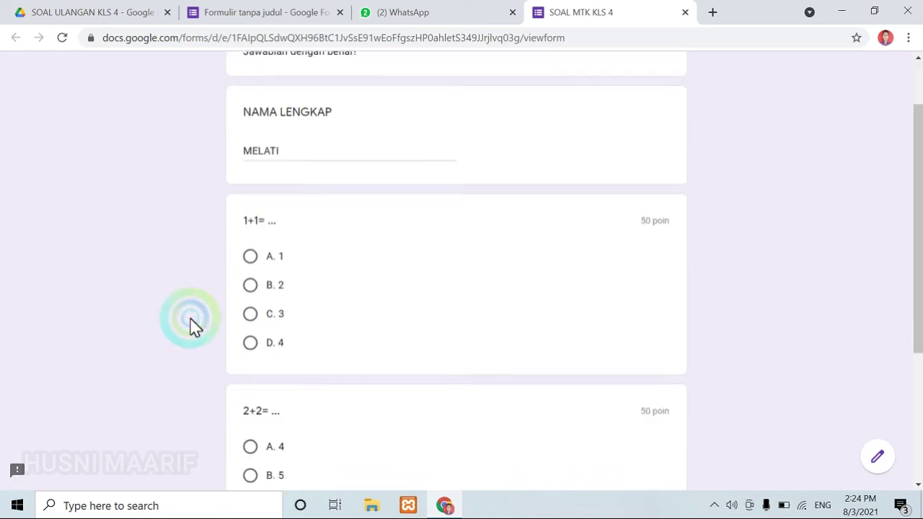
{"action": "left_click", "coordinate": [248, 258]}
{"action": "scroll", "coordinate": [164, 325], "scroll_direction": "down", "scroll_amount": 2}
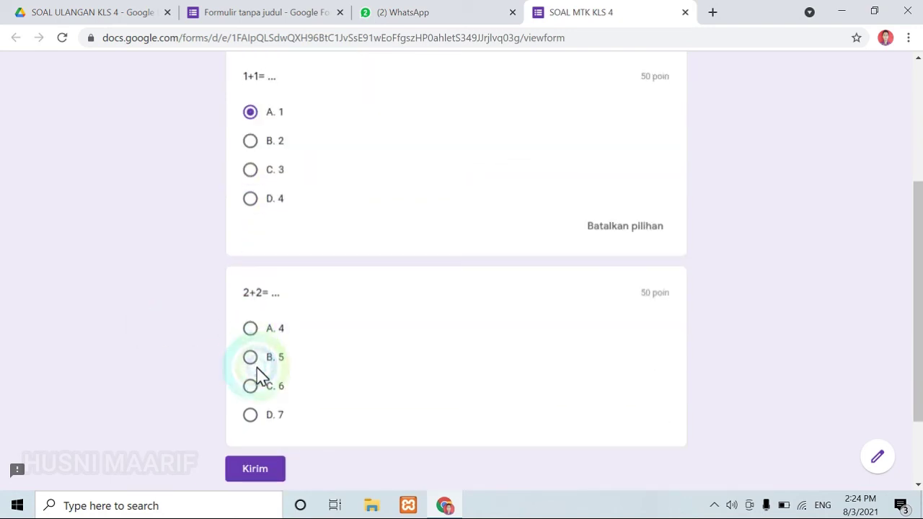
{"action": "left_click", "coordinate": [251, 328]}
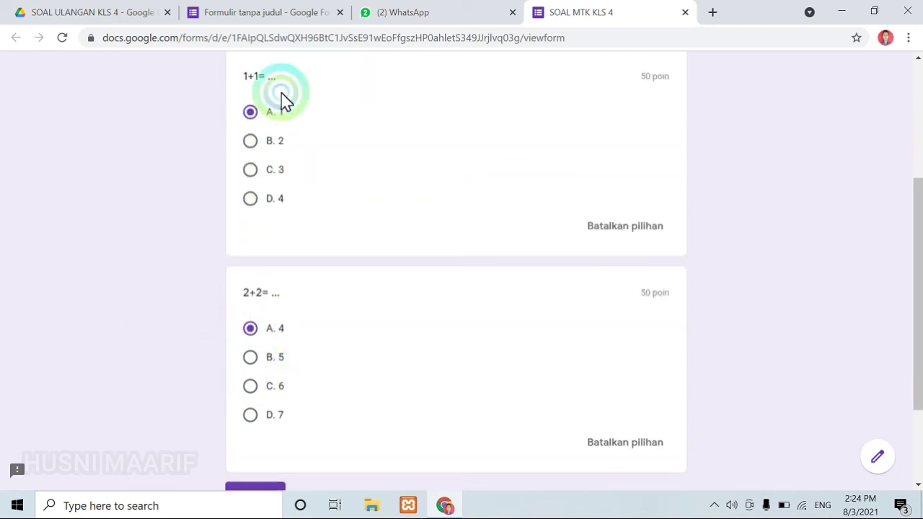
Step: Look over both selected answers of the second attempt and submit it
{"action": "scroll", "coordinate": [181, 446], "scroll_direction": "down", "scroll_amount": 3}
{"action": "scroll", "coordinate": [241, 305], "scroll_direction": "up", "scroll_amount": 4}
{"action": "scroll", "coordinate": [210, 350], "scroll_direction": "down", "scroll_amount": 3}
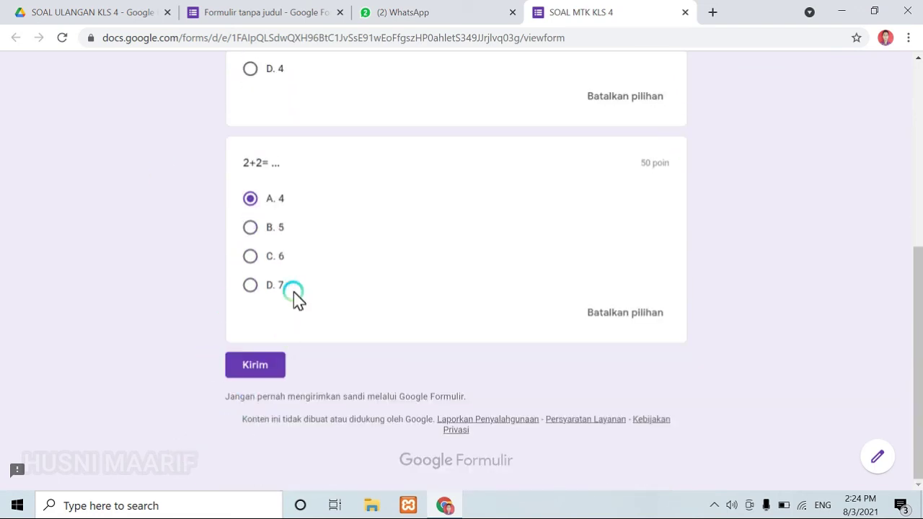
{"action": "scroll", "coordinate": [288, 310], "scroll_direction": "up", "scroll_amount": 5}
{"action": "scroll", "coordinate": [278, 322], "scroll_direction": "down", "scroll_amount": 5}
{"action": "left_click", "coordinate": [254, 367]}
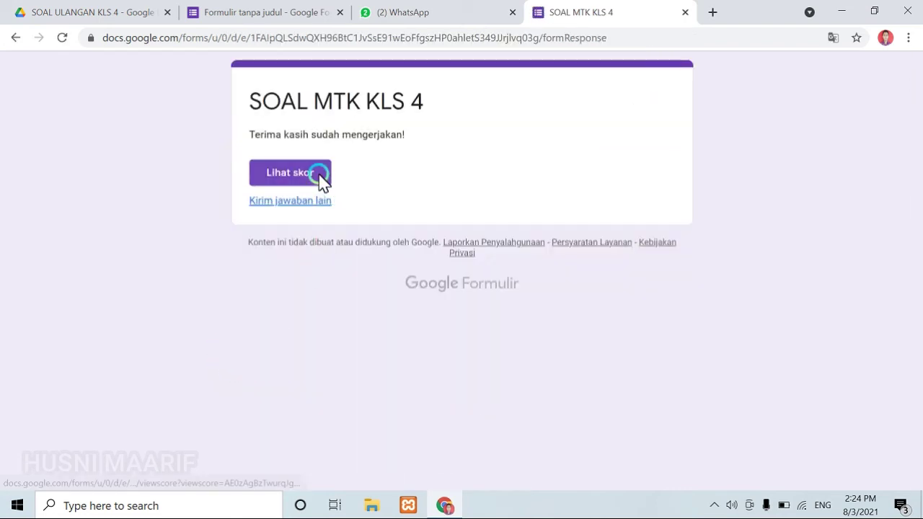
Step: Open the score of the second attempt and examine the total and the points for each question
{"action": "left_click", "coordinate": [301, 172]}
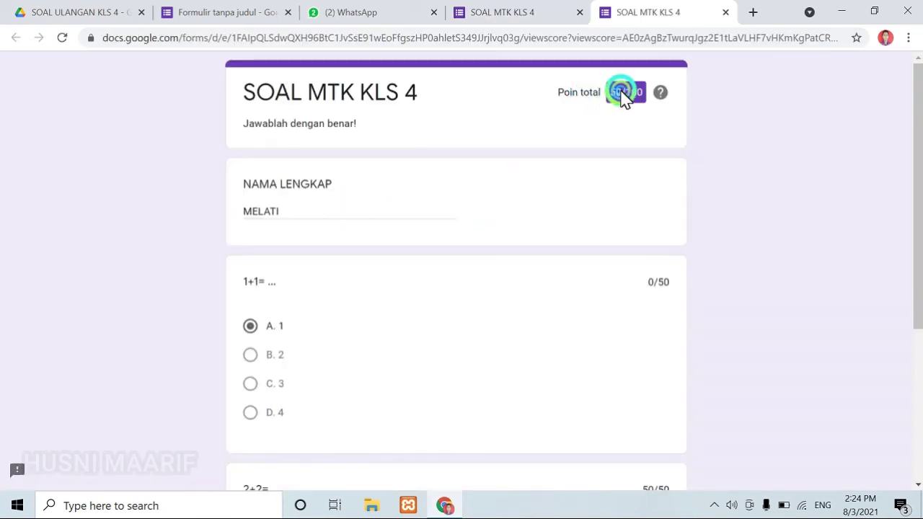
{"action": "double_click", "coordinate": [620, 93]}
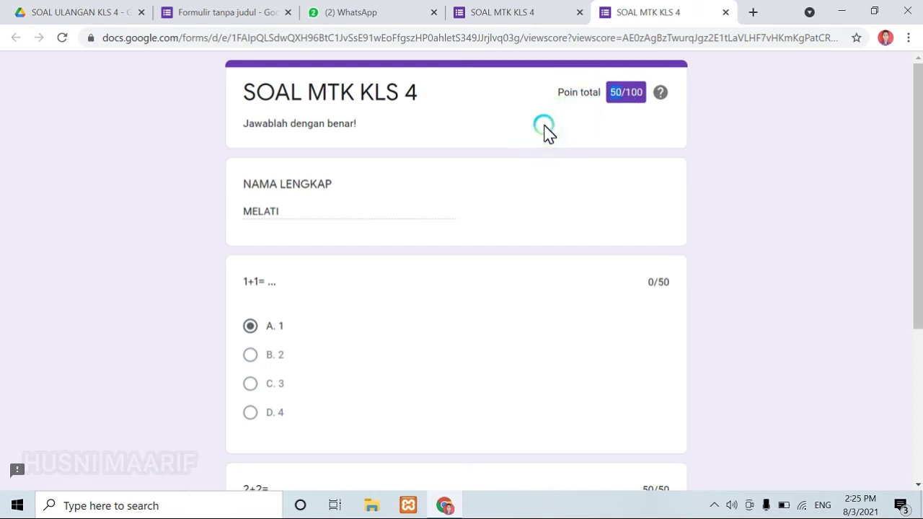
{"action": "scroll", "coordinate": [442, 238], "scroll_direction": "down", "scroll_amount": 2}
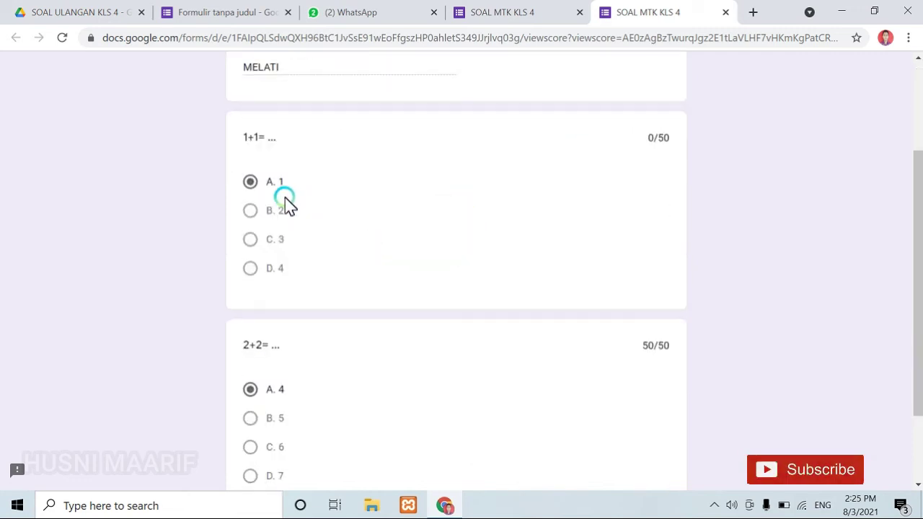
{"action": "scroll", "coordinate": [253, 202], "scroll_direction": "up", "scroll_amount": 2}
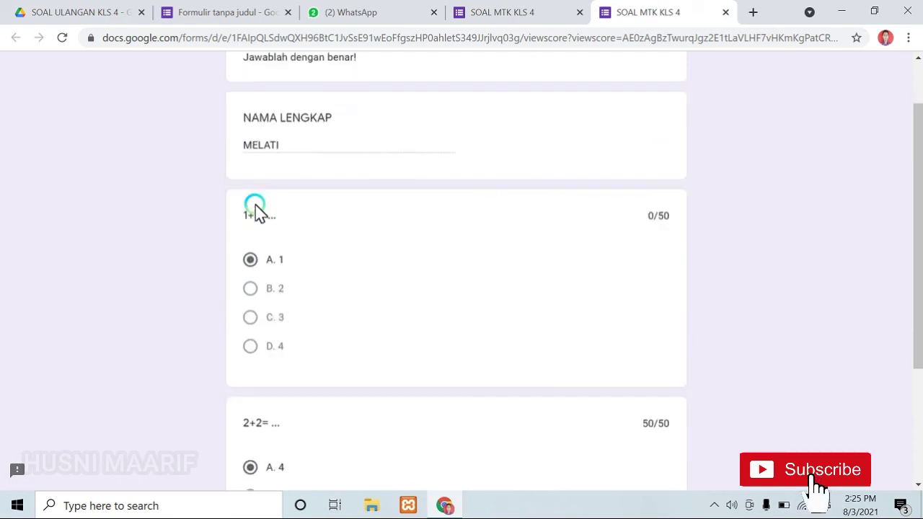
Step: Close the student's quiz pages, dismiss the form's send dialog and close the form editor
{"action": "left_click", "coordinate": [725, 12]}
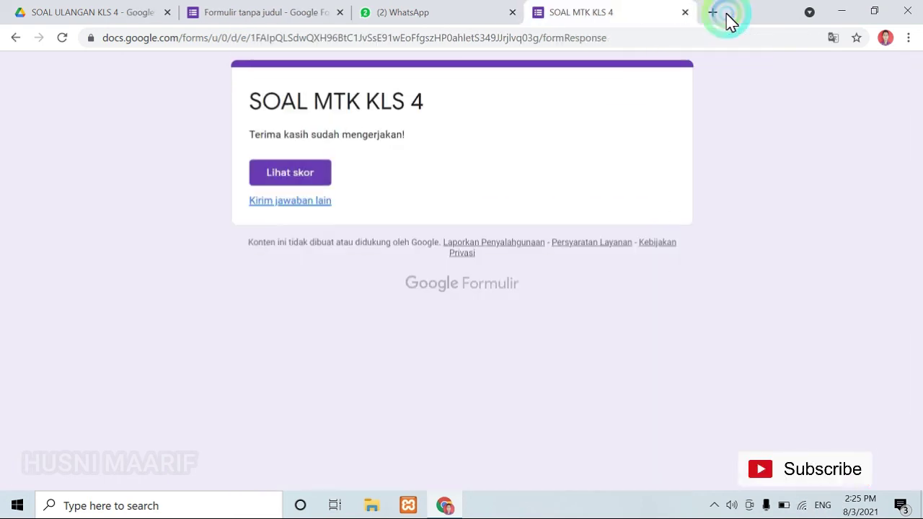
{"action": "left_click", "coordinate": [686, 13]}
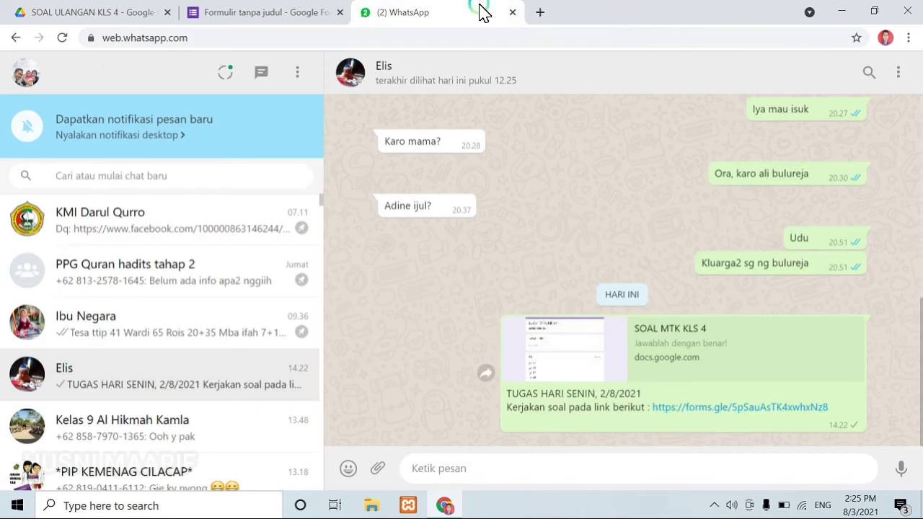
{"action": "left_click", "coordinate": [322, 13]}
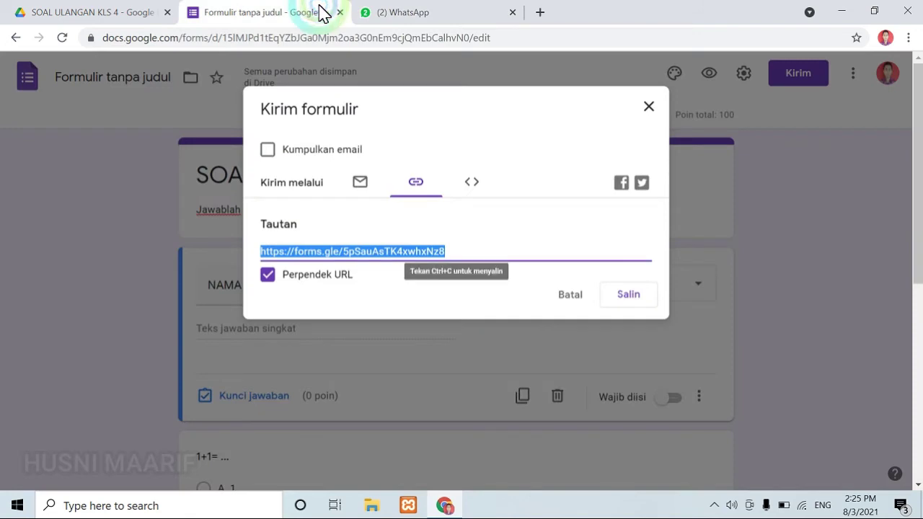
{"action": "left_click", "coordinate": [648, 107]}
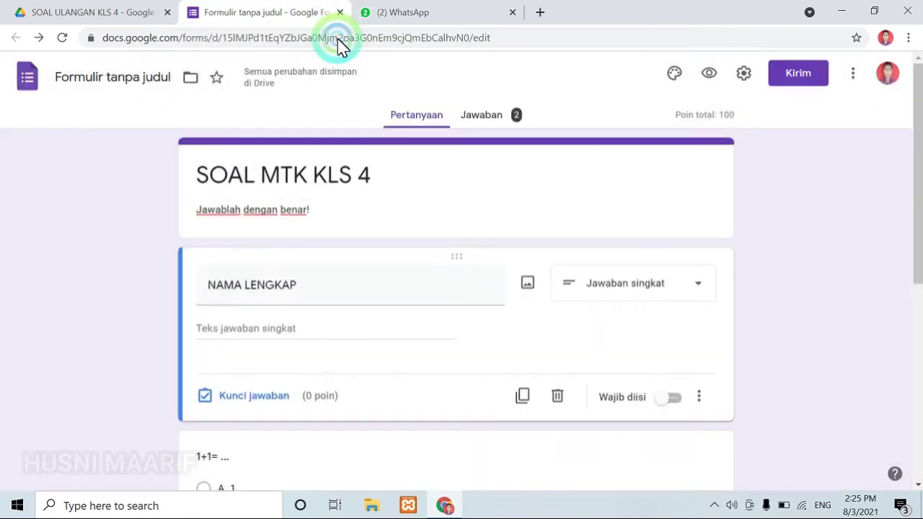
{"action": "left_click", "coordinate": [340, 12]}
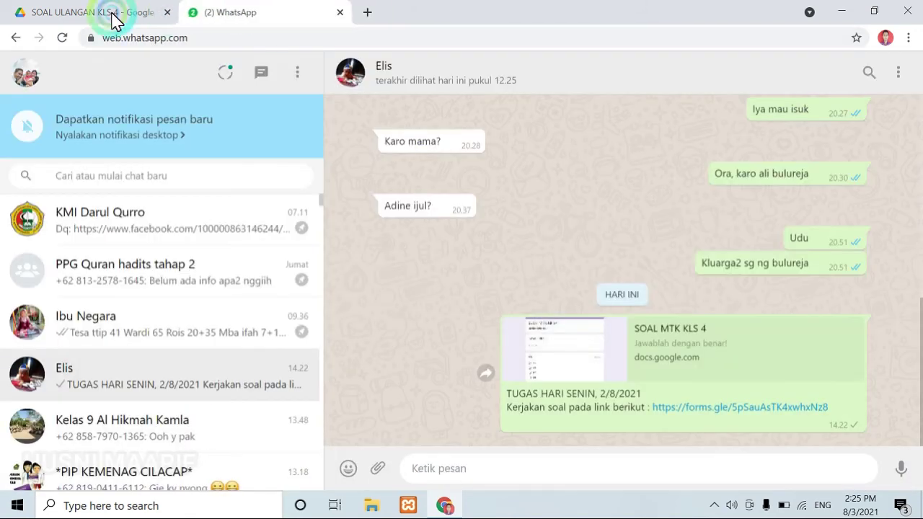
Step: Switch to Google Drive and open the form "Formulir tanpa judul" from the SOAL ULANGAN KLS 4 folder in Drive Saya
{"action": "left_click", "coordinate": [82, 13]}
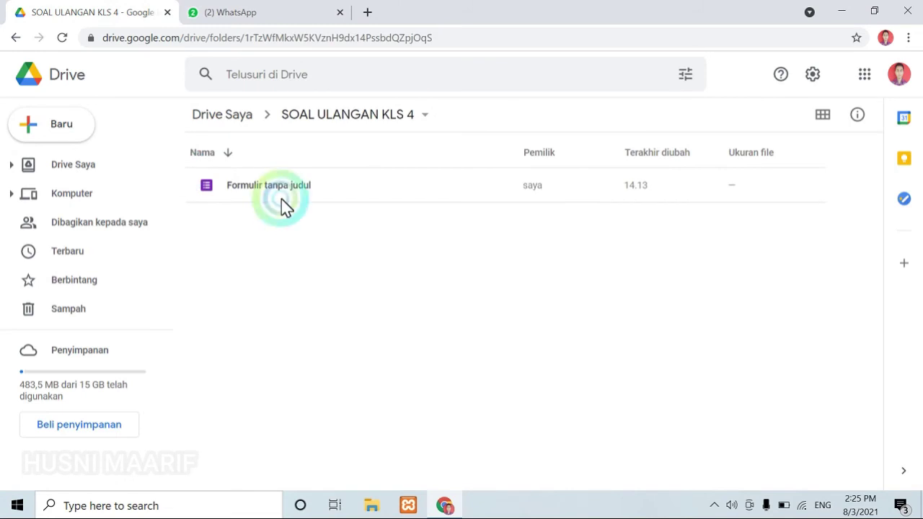
{"action": "left_click", "coordinate": [81, 167]}
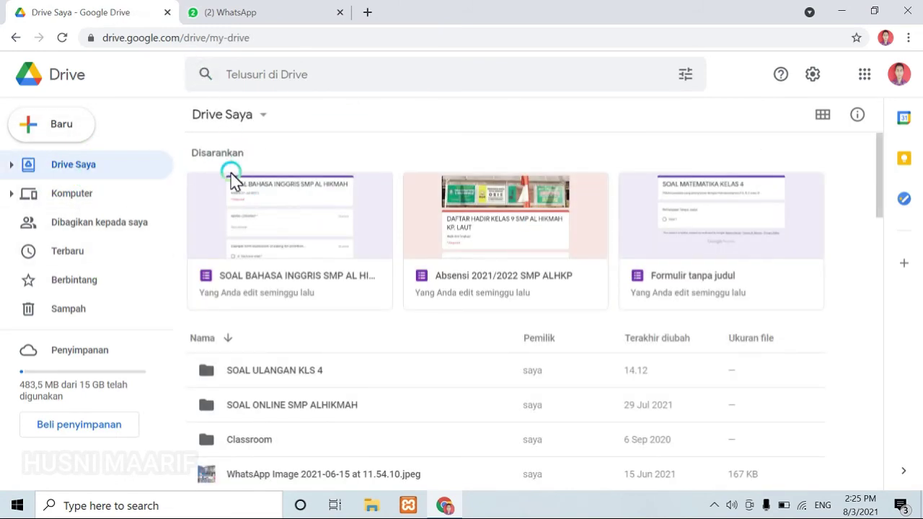
{"action": "left_click", "coordinate": [284, 373]}
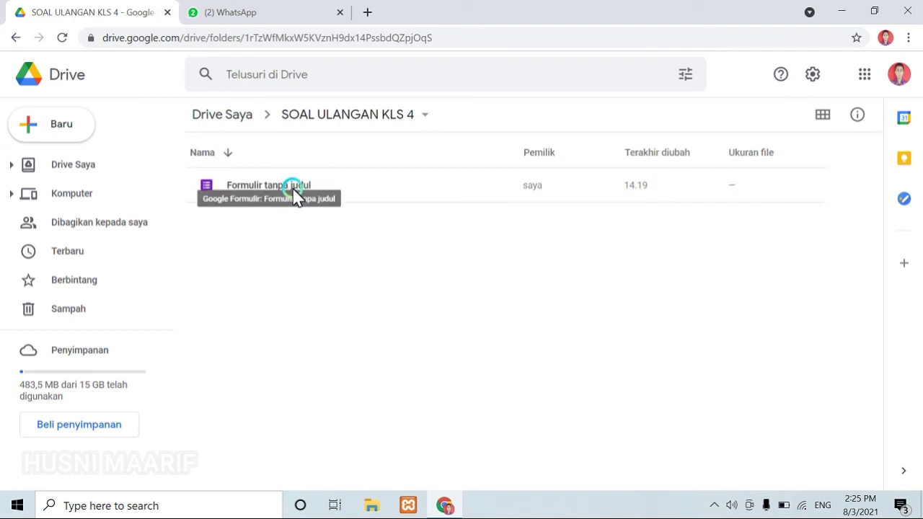
{"action": "left_click", "coordinate": [296, 193]}
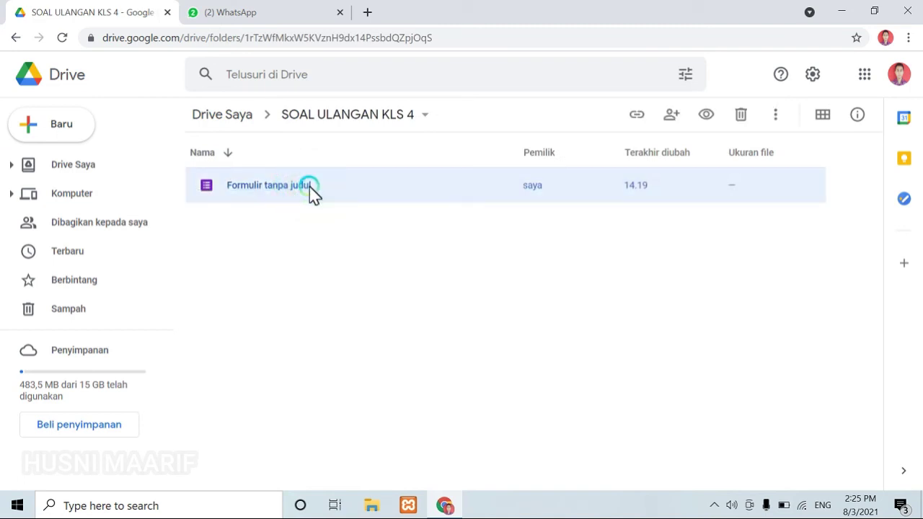
{"action": "double_click", "coordinate": [309, 189]}
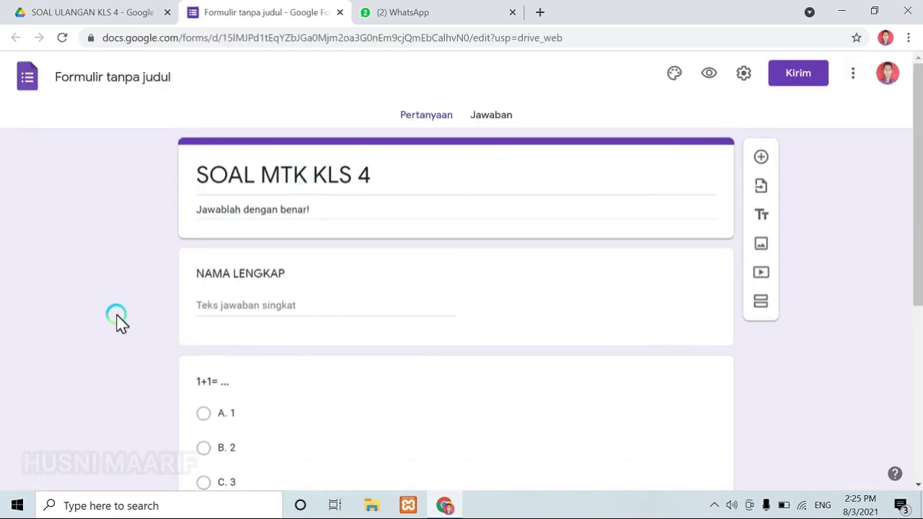
Step: Open the form's responses and examine the summary of scores, respondent names and answers per question
{"action": "scroll", "coordinate": [117, 321], "scroll_direction": "down", "scroll_amount": 3}
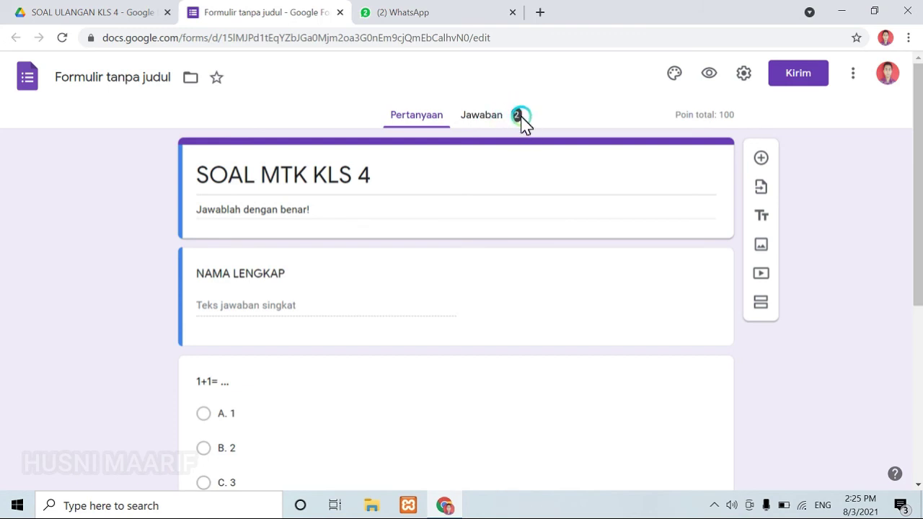
{"action": "left_click", "coordinate": [503, 119]}
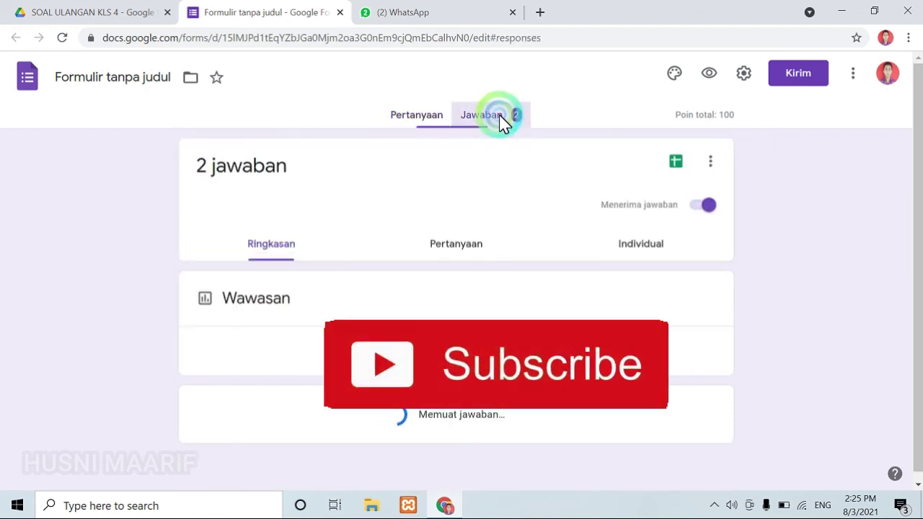
{"action": "scroll", "coordinate": [151, 339], "scroll_direction": "down", "scroll_amount": 3}
{"action": "scroll", "coordinate": [151, 317], "scroll_direction": "down", "scroll_amount": 2}
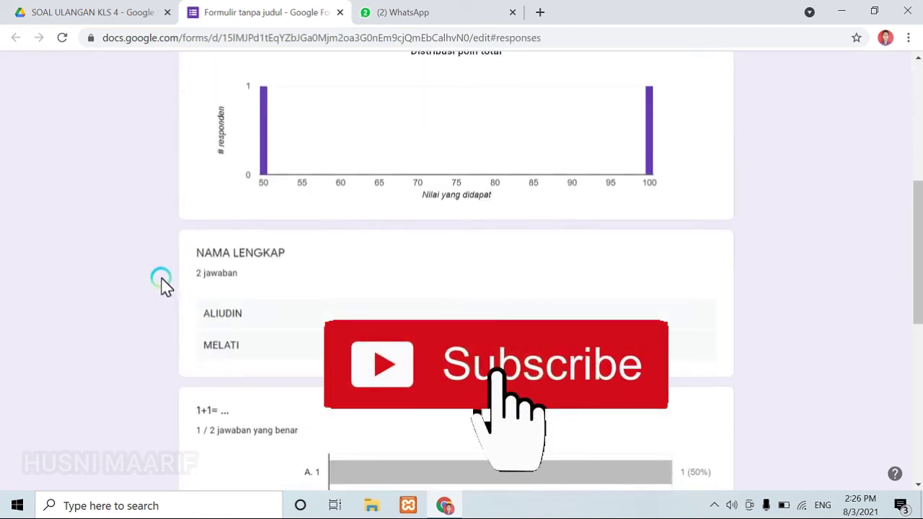
{"action": "scroll", "coordinate": [173, 263], "scroll_direction": "up", "scroll_amount": 3}
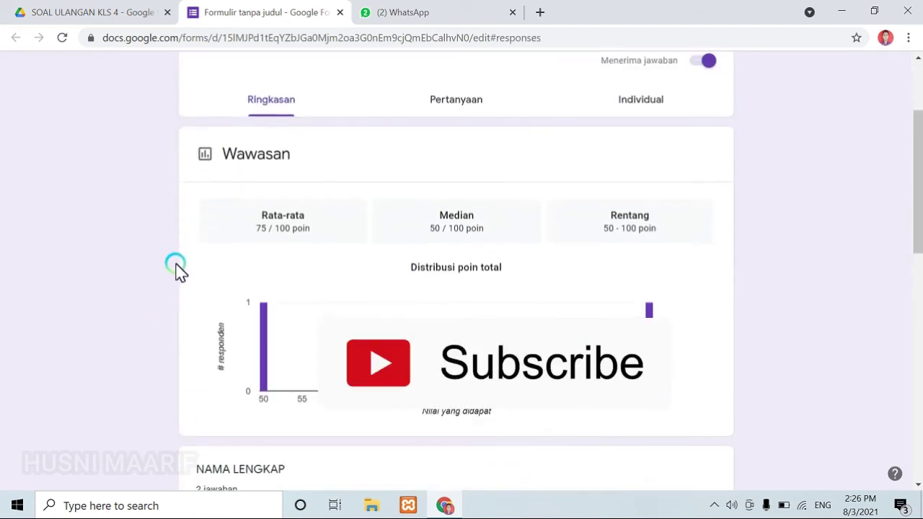
{"action": "scroll", "coordinate": [177, 268], "scroll_direction": "down", "scroll_amount": 5}
{"action": "scroll", "coordinate": [177, 268], "scroll_direction": "down", "scroll_amount": 2}
{"action": "scroll", "coordinate": [177, 270], "scroll_direction": "up", "scroll_amount": 8}
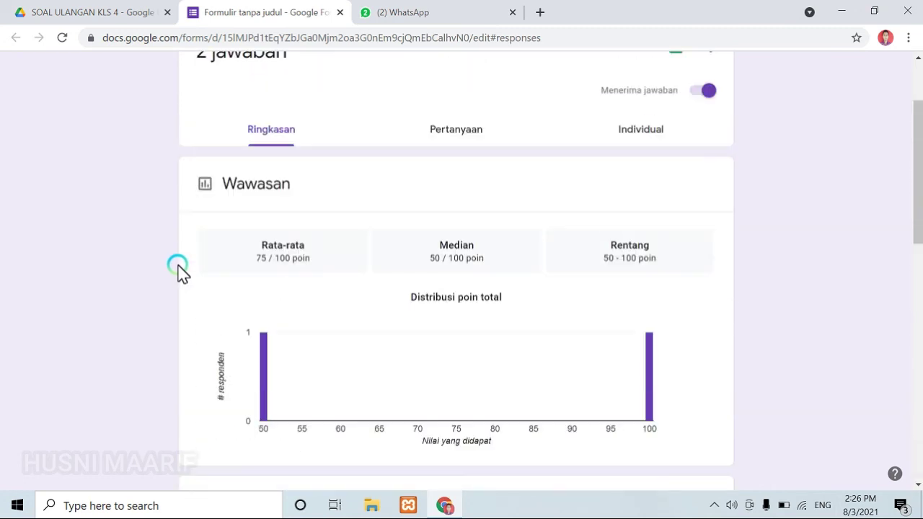
Step: Show the responses individually and examine the first respondent's score and answers
{"action": "left_click", "coordinate": [614, 131]}
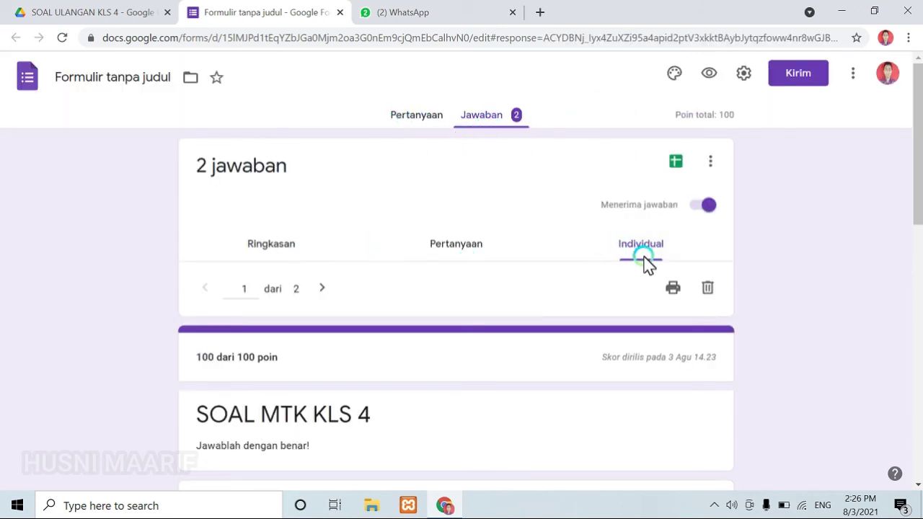
{"action": "scroll", "coordinate": [640, 261], "scroll_direction": "down", "scroll_amount": 3}
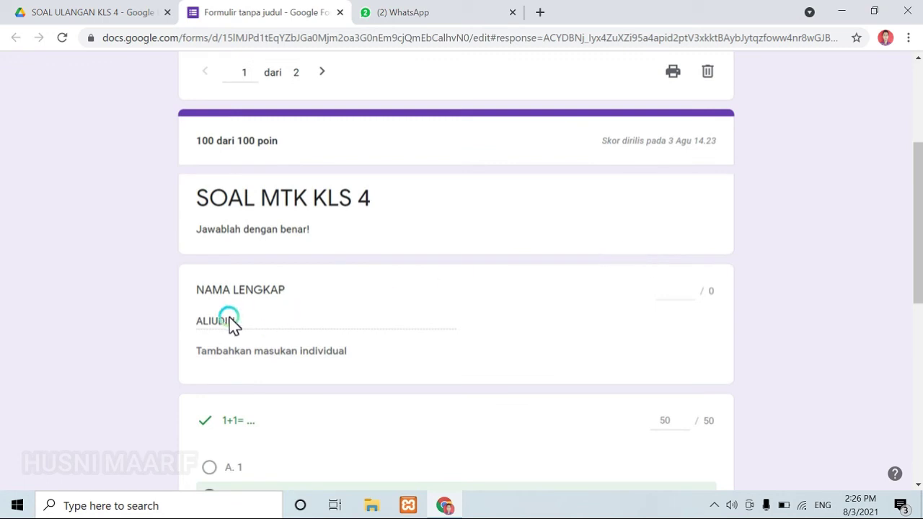
{"action": "scroll", "coordinate": [226, 324], "scroll_direction": "down", "scroll_amount": 1}
{"action": "scroll", "coordinate": [226, 324], "scroll_direction": "up", "scroll_amount": 2}
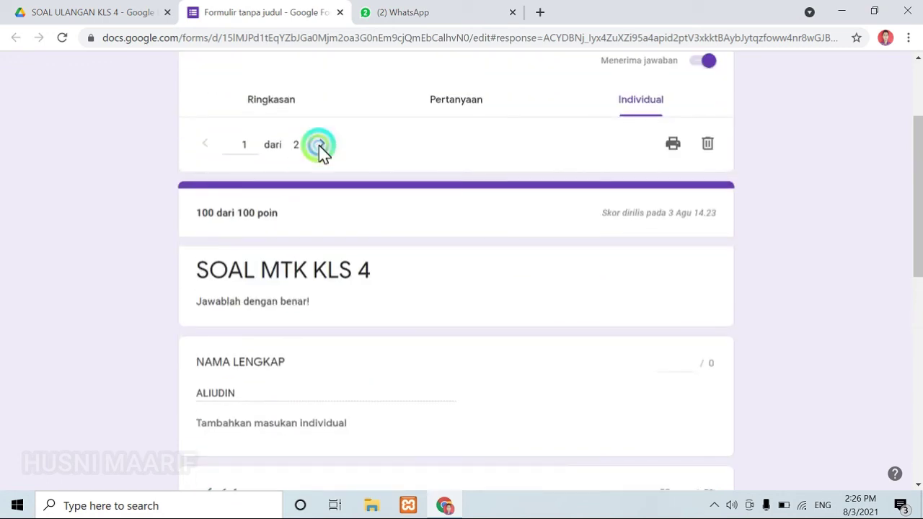
Step: Go to the second individual response and examine that respondent's name and score
{"action": "left_click", "coordinate": [320, 147]}
{"action": "scroll", "coordinate": [284, 329], "scroll_direction": "down", "scroll_amount": 2}
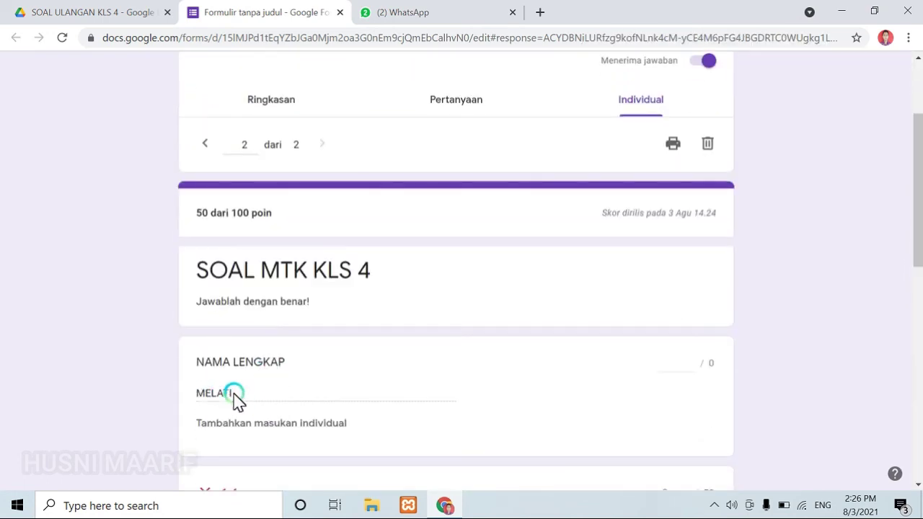
{"action": "scroll", "coordinate": [118, 382], "scroll_direction": "up", "scroll_amount": 2}
{"action": "scroll", "coordinate": [187, 389], "scroll_direction": "down", "scroll_amount": 1}
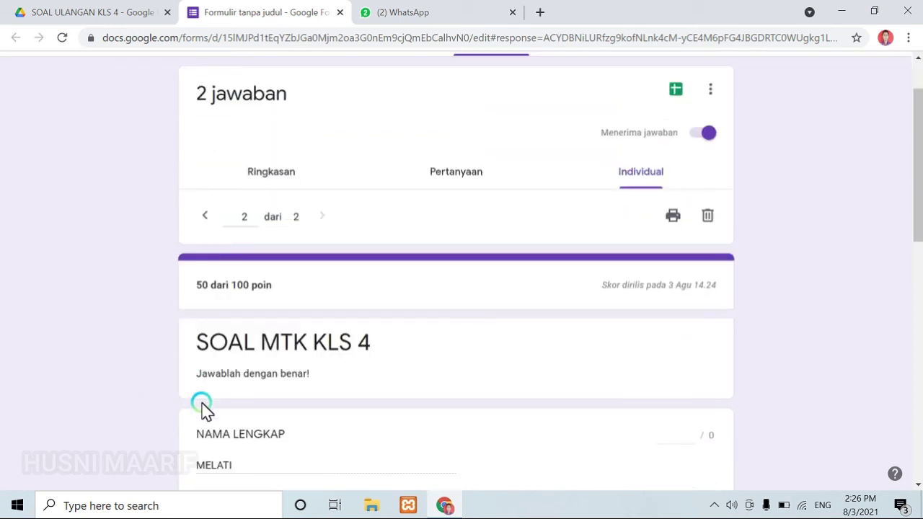
{"action": "scroll", "coordinate": [204, 407], "scroll_direction": "down", "scroll_amount": 2}
{"action": "scroll", "coordinate": [261, 366], "scroll_direction": "up", "scroll_amount": 2}
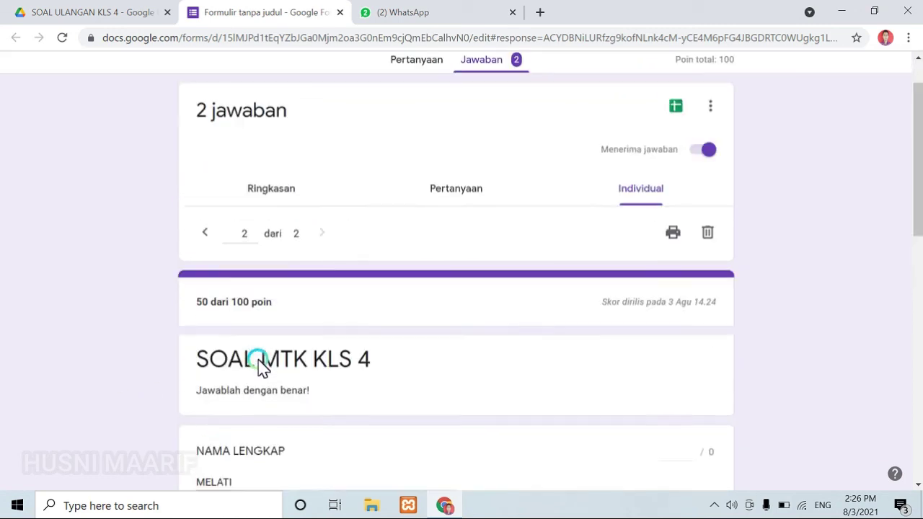
{"action": "scroll", "coordinate": [261, 366], "scroll_direction": "up", "scroll_amount": 1}
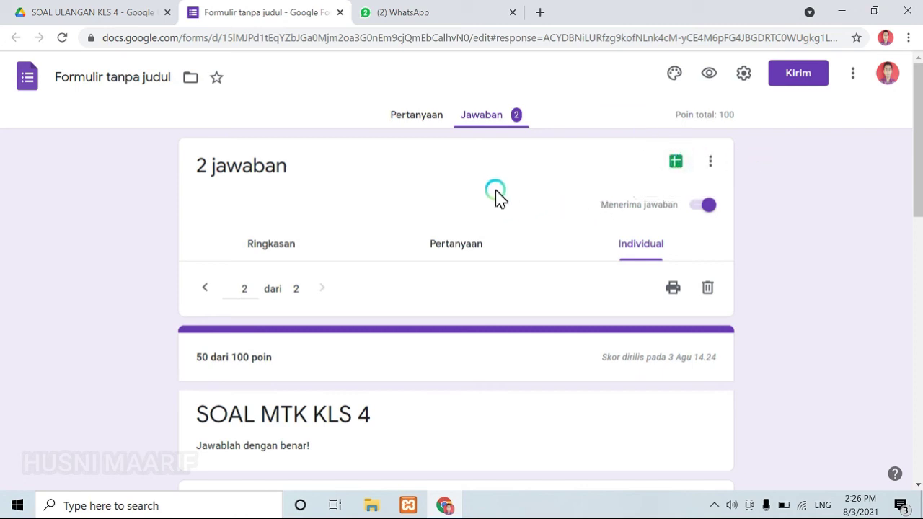
{"action": "left_click", "coordinate": [671, 165]}
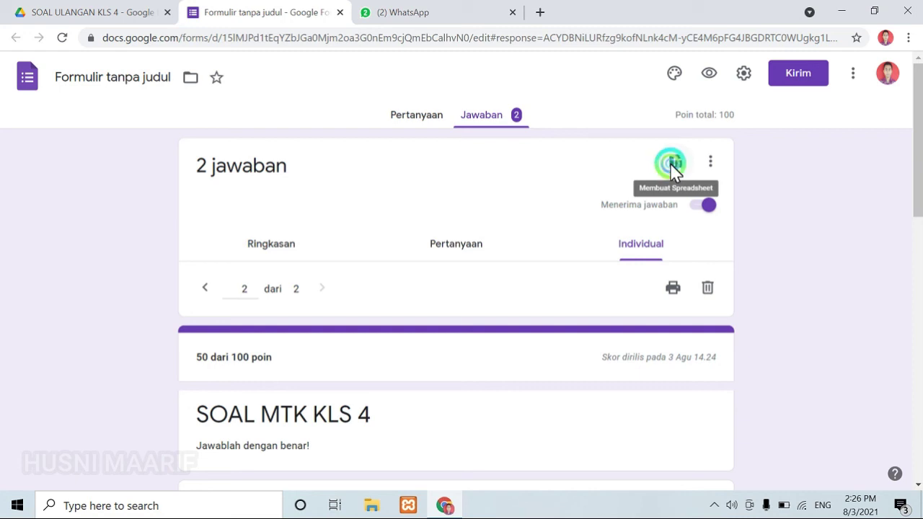
{"action": "left_click", "coordinate": [588, 271]}
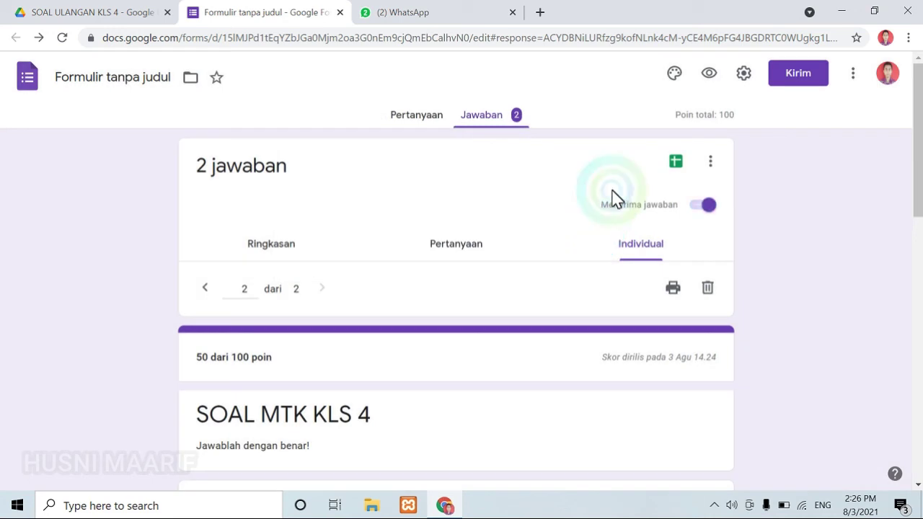
Step: Download the form's responses as CSV and open Formulir tanpa judul.csv from the downloaded archive in Excel
{"action": "left_click", "coordinate": [713, 164]}
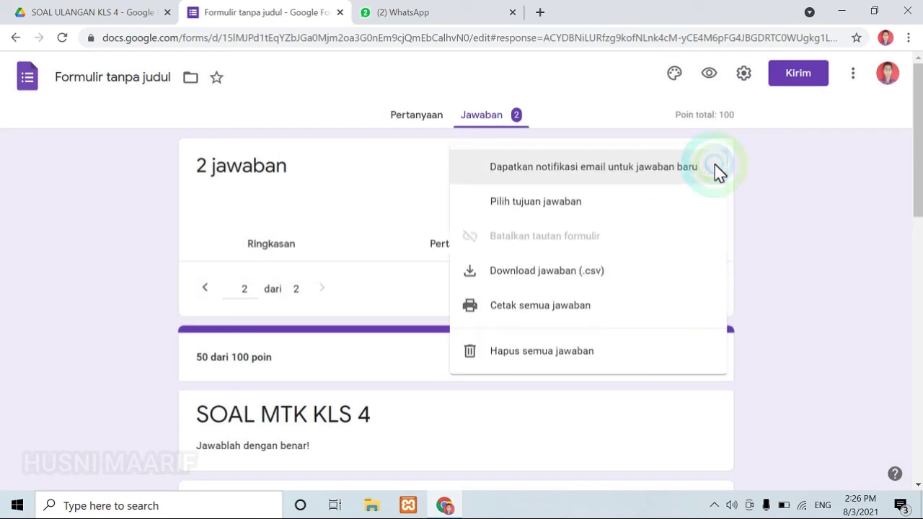
{"action": "left_click", "coordinate": [530, 285]}
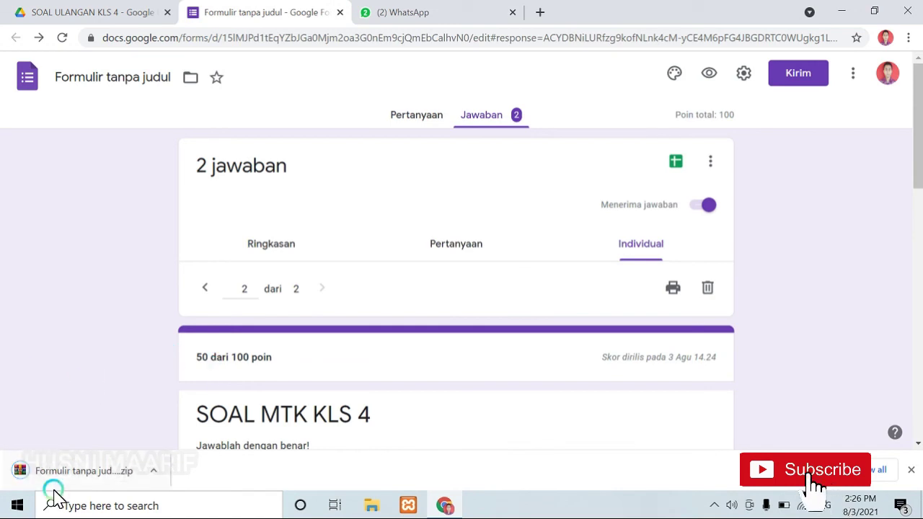
{"action": "left_click", "coordinate": [61, 473]}
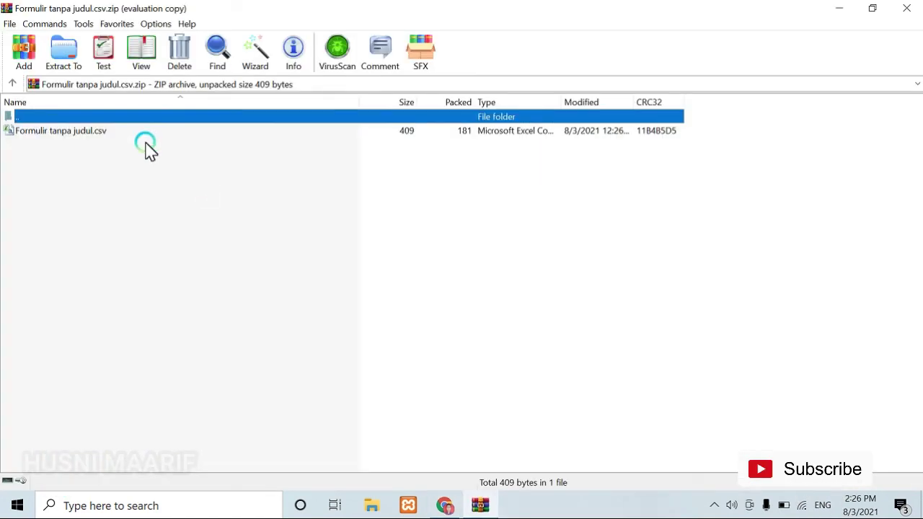
{"action": "double_click", "coordinate": [52, 133]}
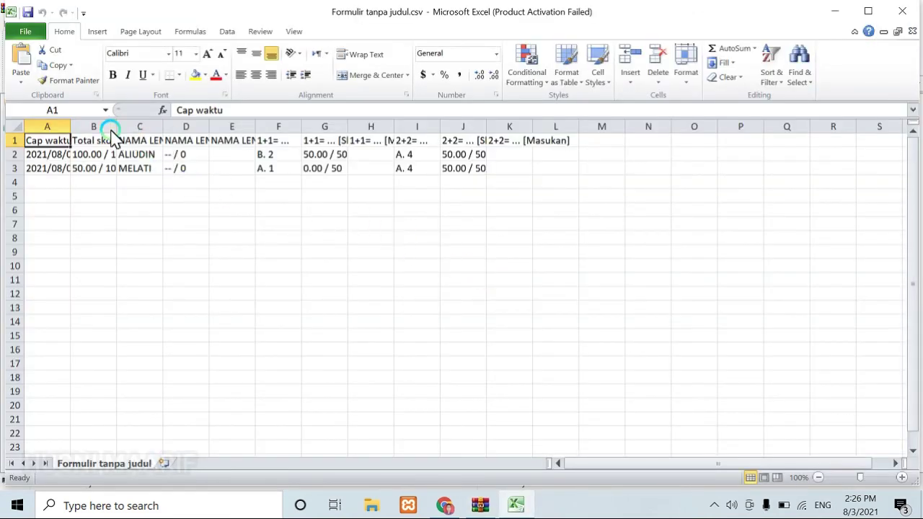
Step: Widen the Total skor, NAMA LENGKAP and NAMA LENGKAP [Skor] columns to fit their contents
{"action": "double_click", "coordinate": [117, 134]}
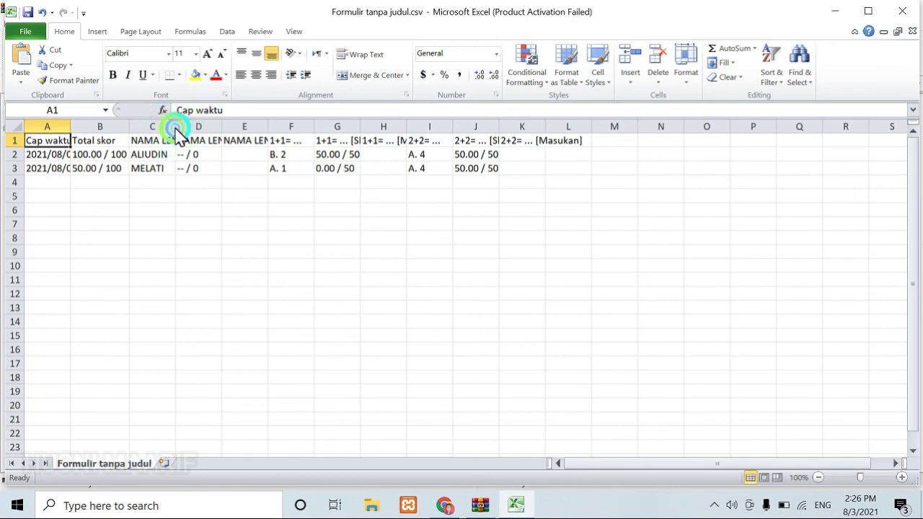
{"action": "left_click", "coordinate": [603, 385]}
{"action": "double_click", "coordinate": [221, 126]}
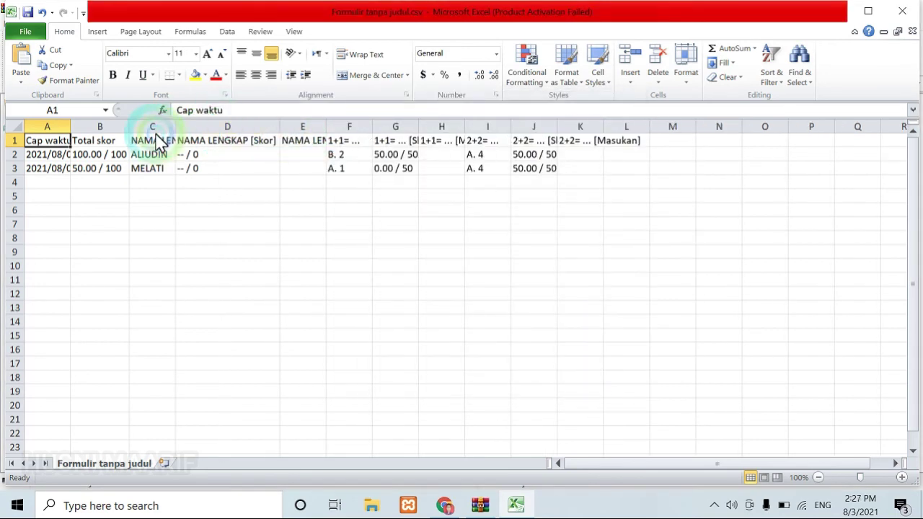
{"action": "double_click", "coordinate": [175, 127]}
Step: Copy the Total skor and NAMA LENGKAP columns with both respondents' rows, cells B1:C3
{"action": "left_click", "coordinate": [116, 209]}
{"action": "left_click_drag", "start_coordinate": [108, 154], "coordinate": [168, 167]}
{"action": "left_click", "coordinate": [169, 155]}
{"action": "left_click", "coordinate": [170, 173]}
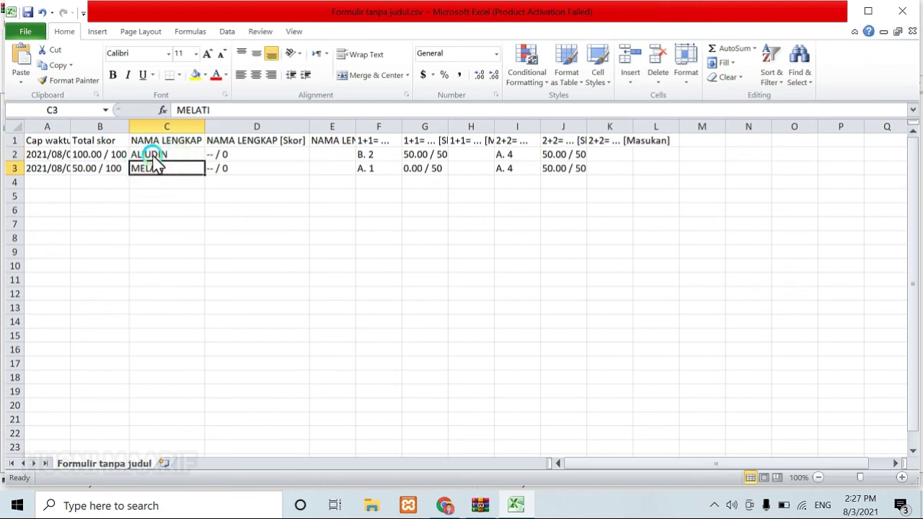
{"action": "mouse_move", "coordinate": [147, 176]}
{"action": "left_mouse_down"}
{"action": "mouse_move", "coordinate": [99, 149]}
{"action": "mouse_move", "coordinate": [160, 176]}
{"action": "left_mouse_up"}
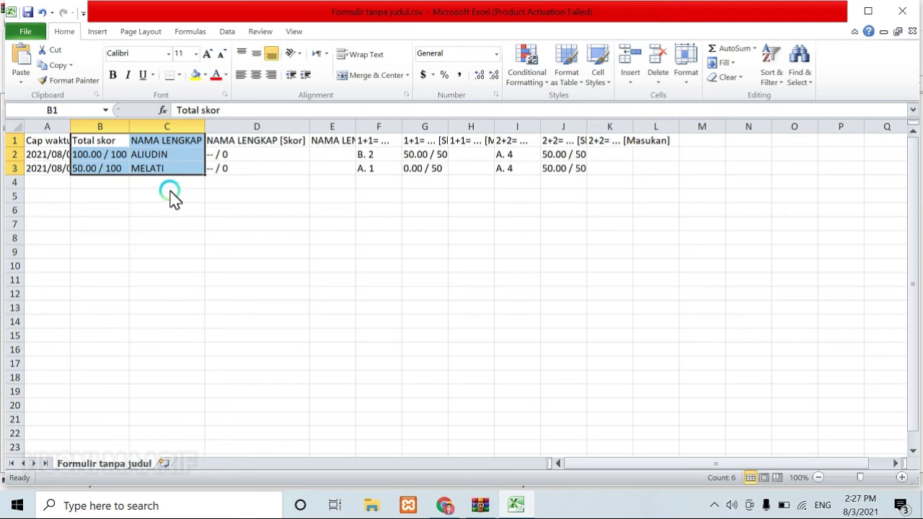
{"action": "right_click", "coordinate": [156, 169]}
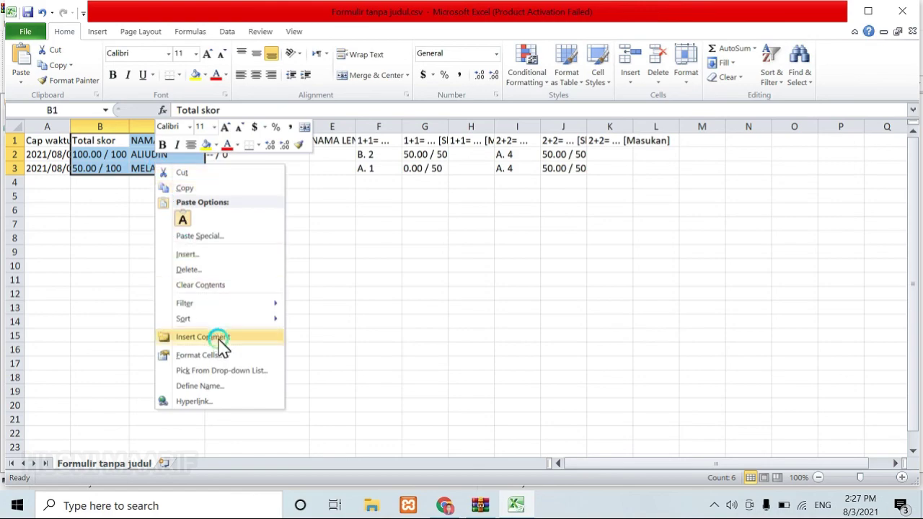
{"action": "left_click", "coordinate": [184, 188]}
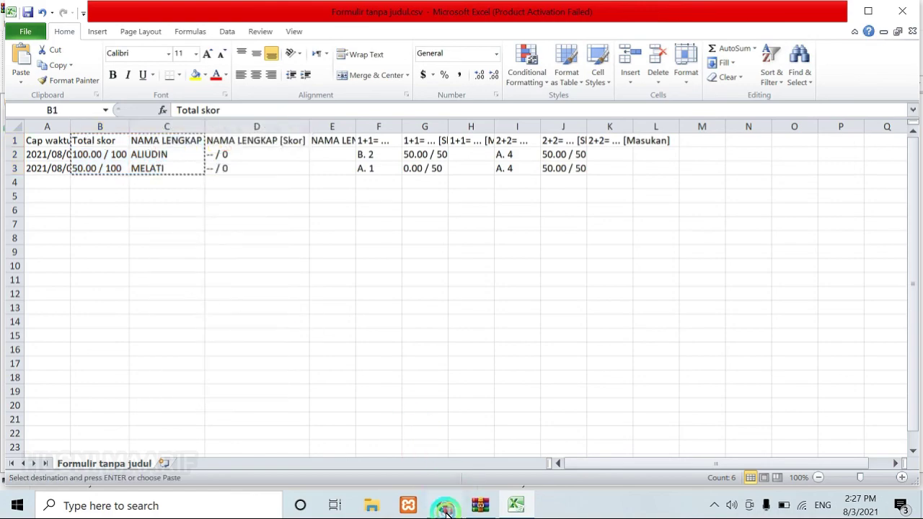
Step: Switch to the open WhatsApp chat and send the copied score table as an image captioned "Berikut nilai ulangan MTK:"
{"action": "left_click", "coordinate": [444, 507]}
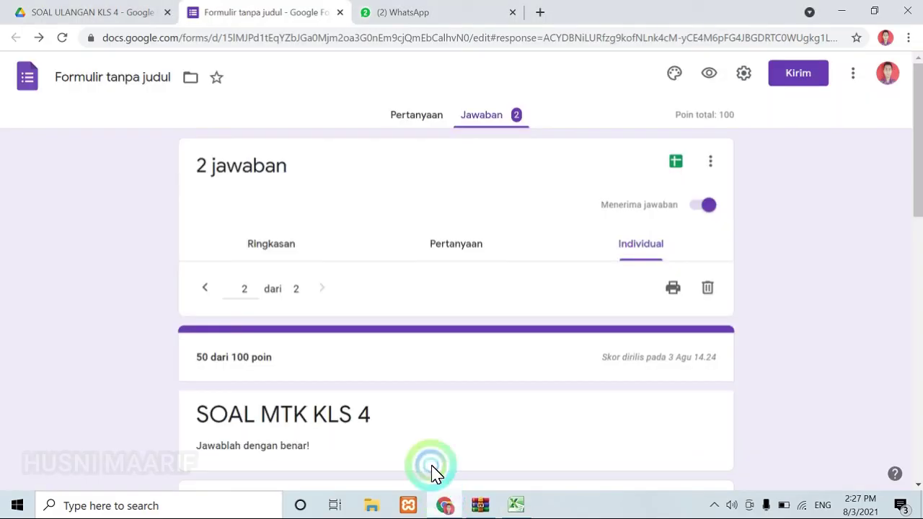
{"action": "left_click", "coordinate": [401, 10]}
{"action": "left_click", "coordinate": [467, 476]}
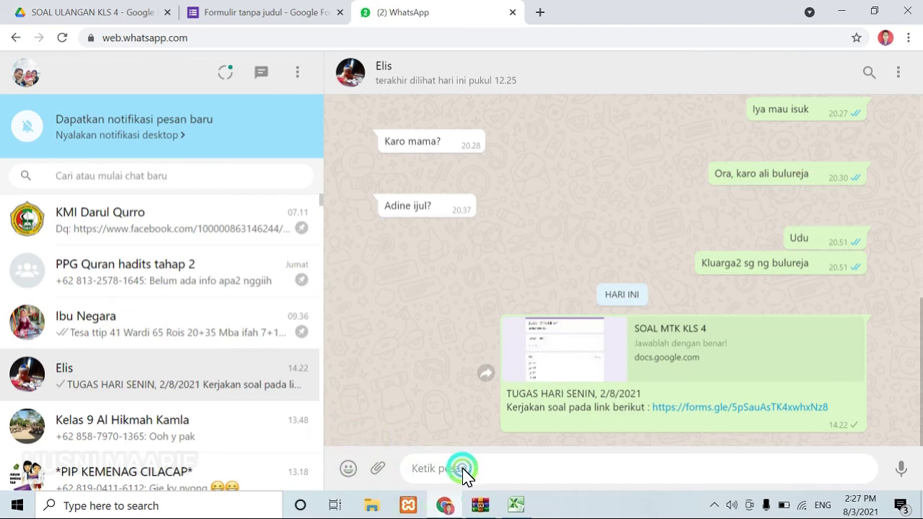
{"action": "left_click", "coordinate": [460, 476]}
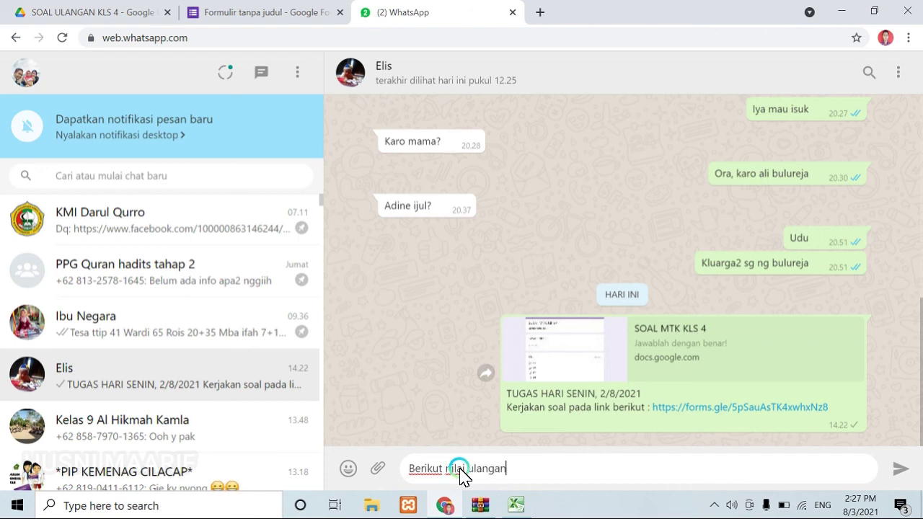
{"action": "type", "text": ":"}
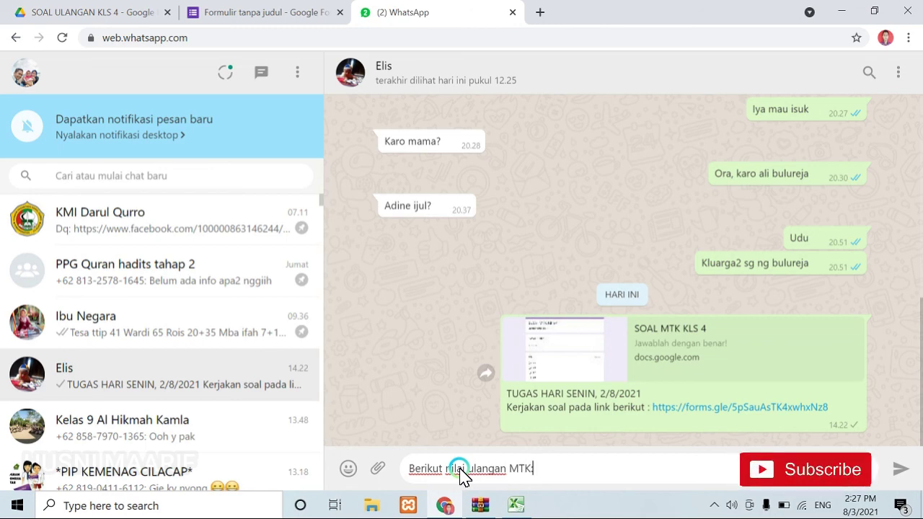
{"action": "key", "text": "ctrl+v"}
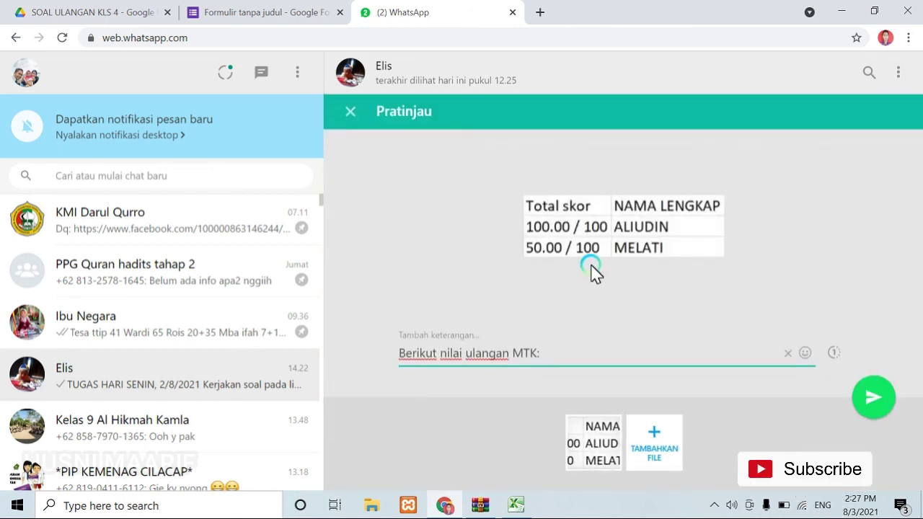
{"action": "left_click", "coordinate": [867, 403]}
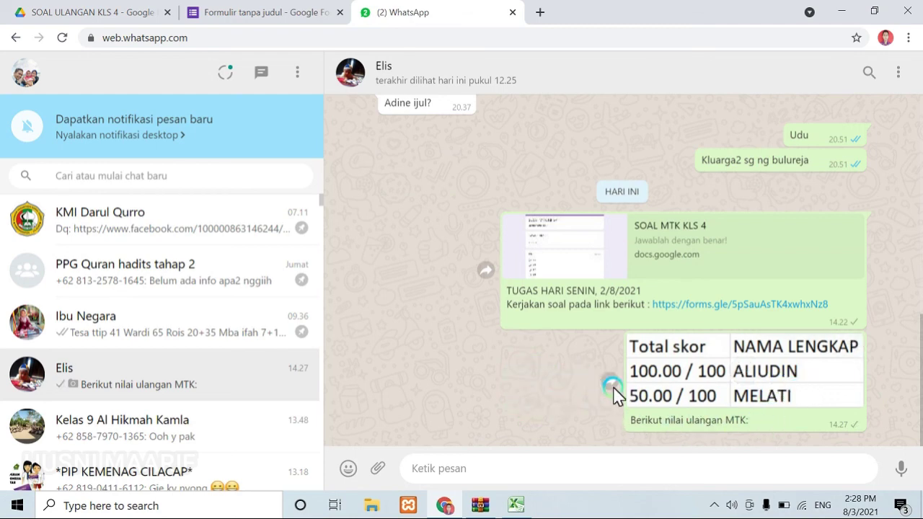
Step: View the sent score table image at full size, close it and return to the form's responses in Google Forms
{"action": "left_click", "coordinate": [758, 377]}
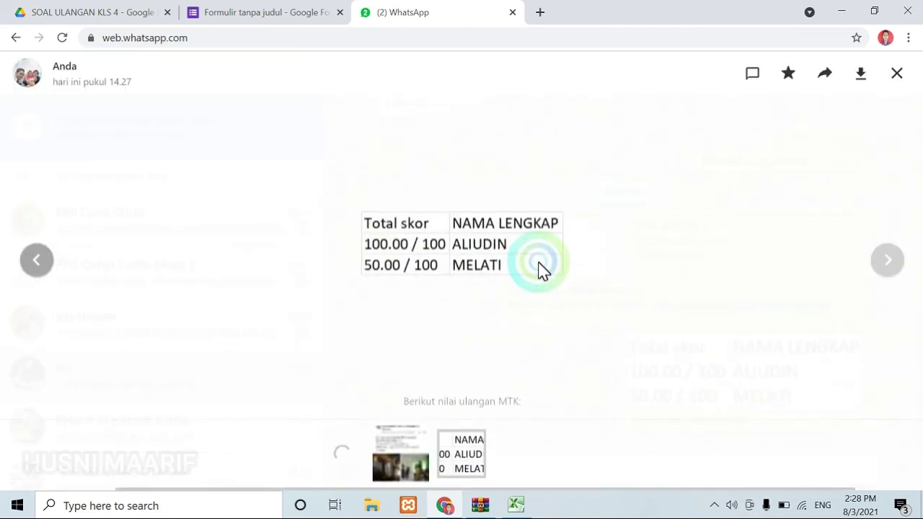
{"action": "left_click", "coordinate": [896, 77]}
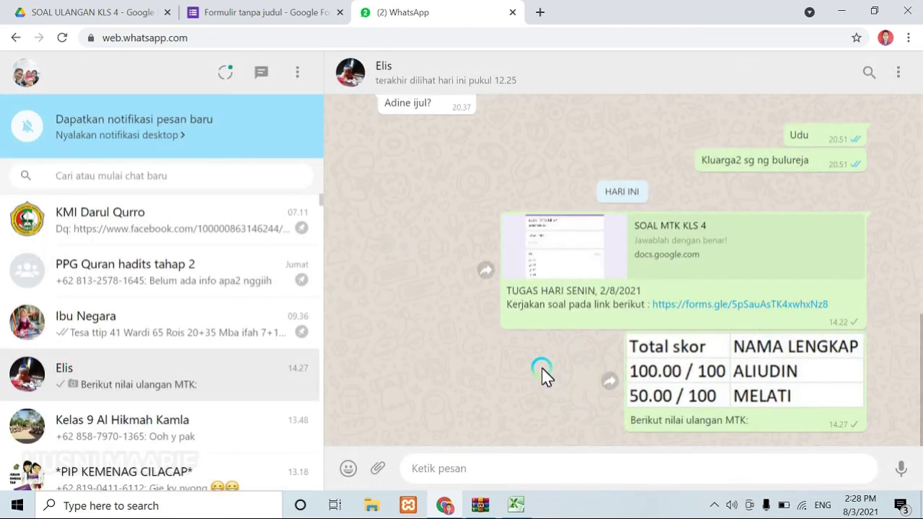
{"action": "left_click", "coordinate": [214, 10]}
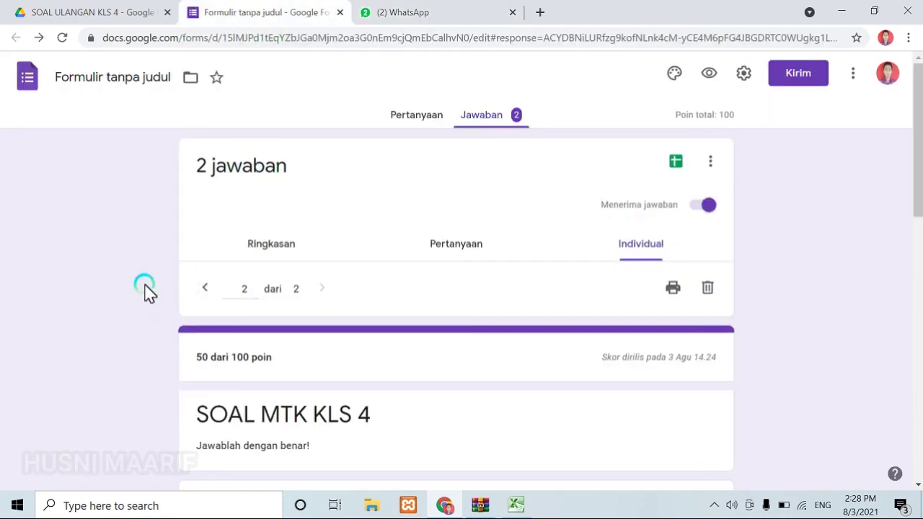
{"action": "left_click", "coordinate": [84, 11]}
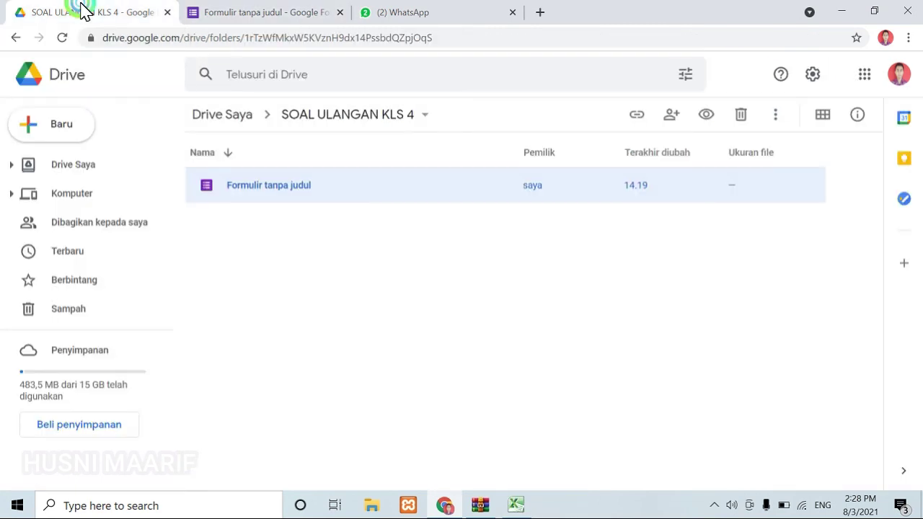
{"action": "left_click", "coordinate": [213, 10]}
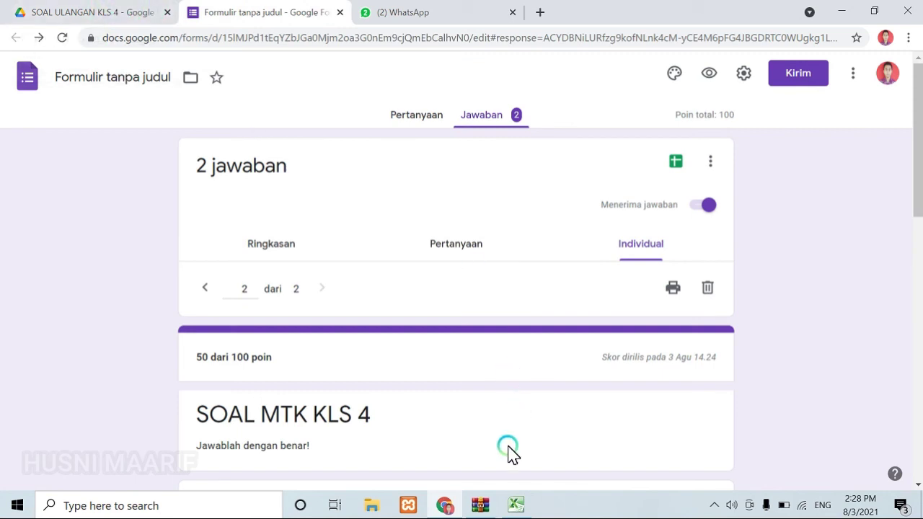